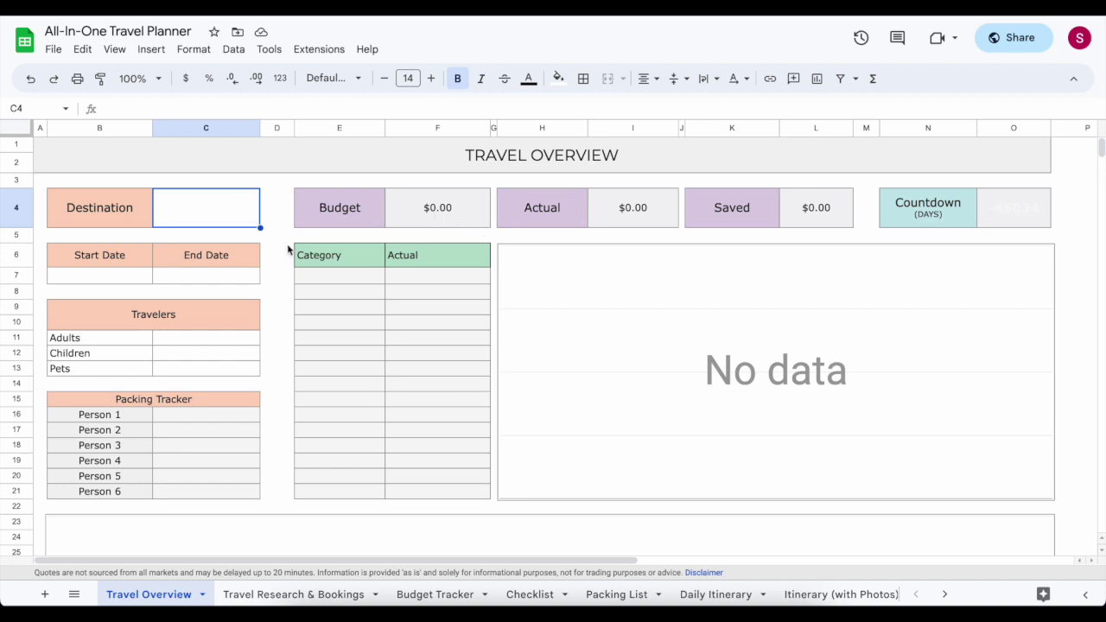
Enter France as the trip destination on the Travel Overview sheet.
{"action": "scroll", "coordinate": [288, 250], "scroll_direction": "down", "scroll_amount": 1}
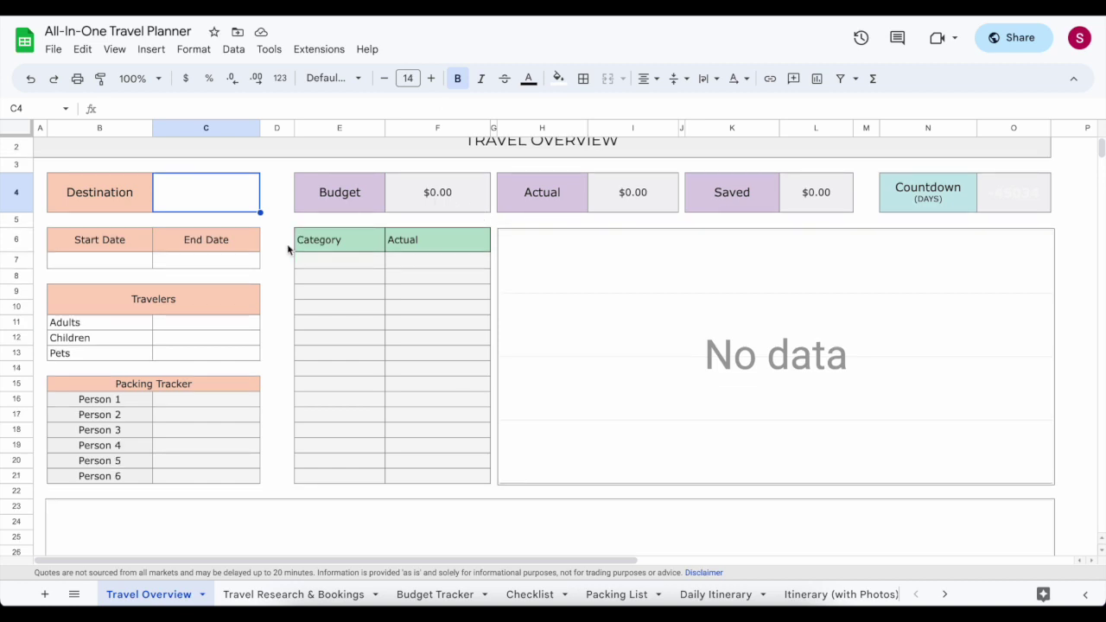
{"action": "scroll", "coordinate": [287, 249], "scroll_direction": "up", "scroll_amount": 1}
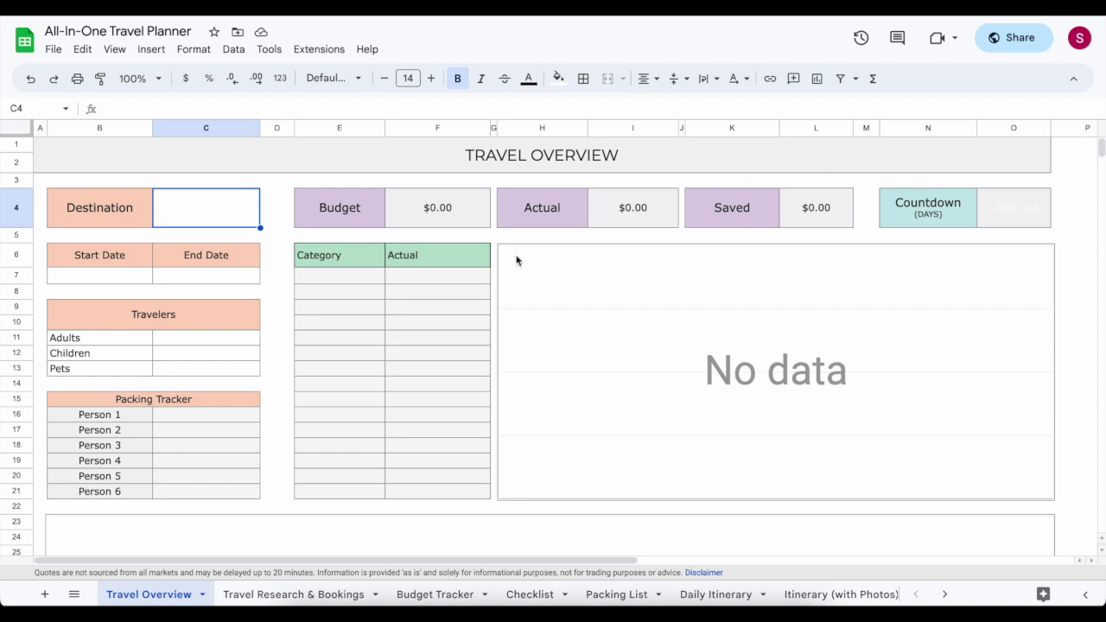
{"action": "scroll", "coordinate": [605, 418], "scroll_direction": "down", "scroll_amount": 3}
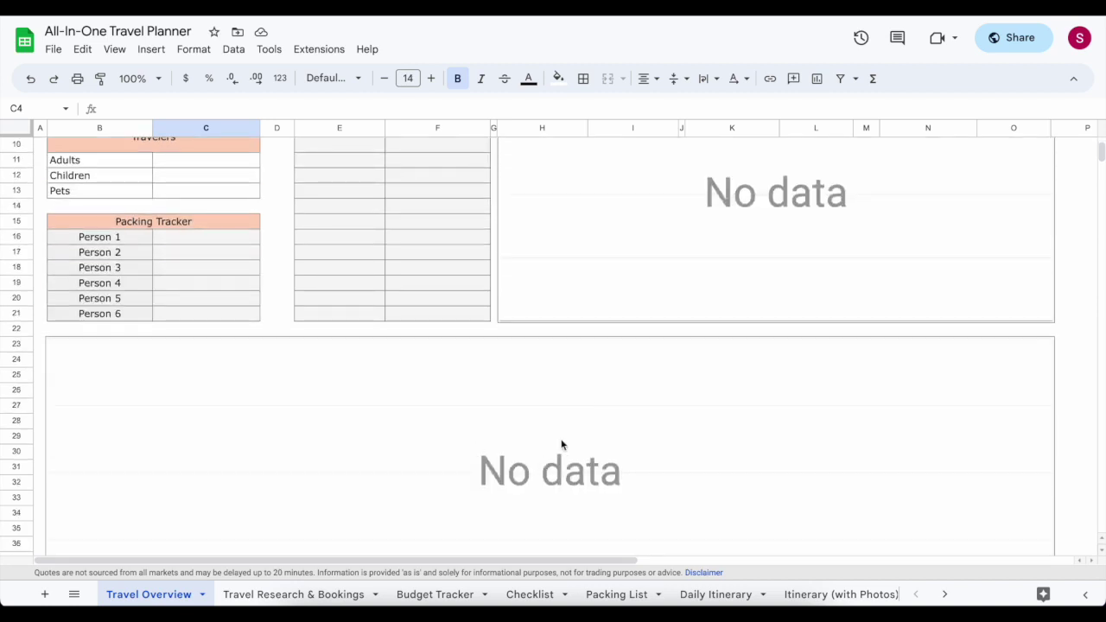
{"action": "scroll", "coordinate": [562, 445], "scroll_direction": "up", "scroll_amount": 3}
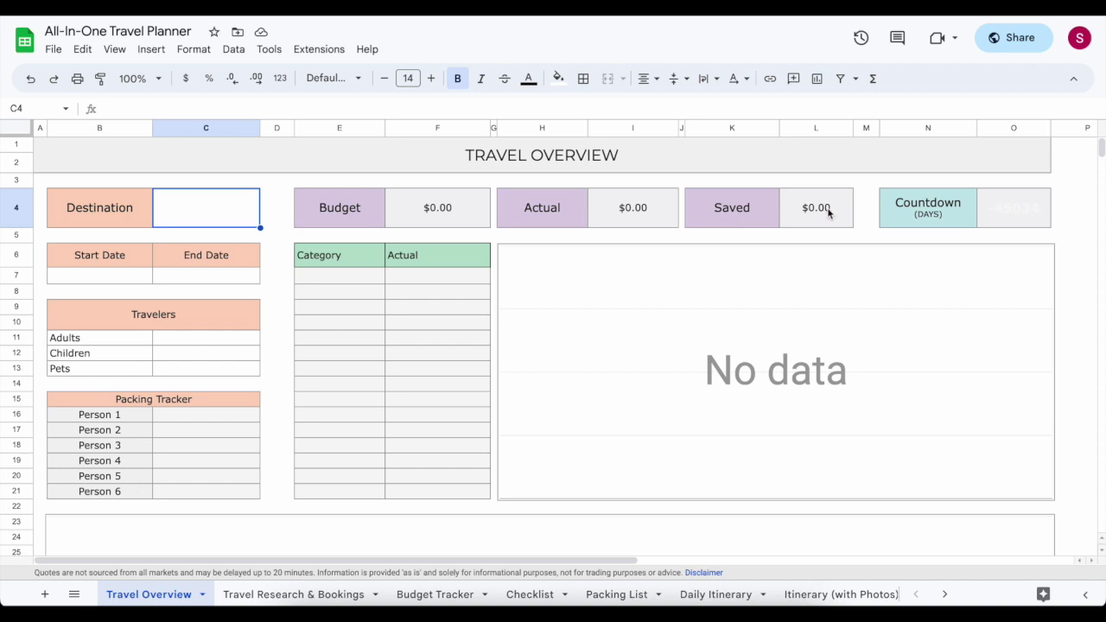
{"action": "type", "text": "France"}
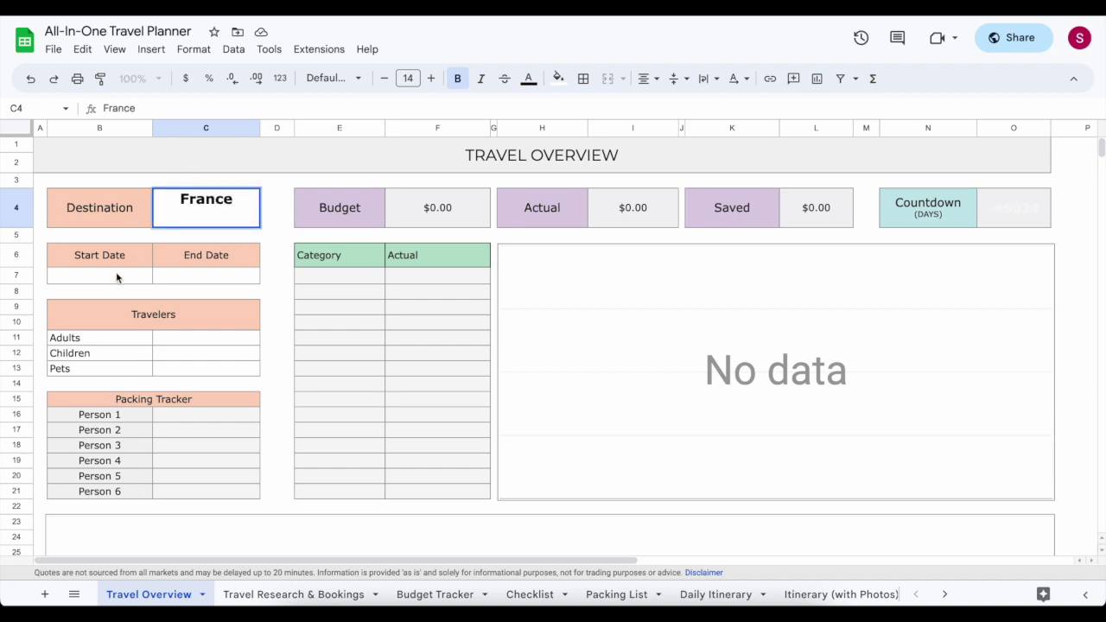
Set the trip's start date to 5/19/2023 and its end date to 5/31/2023.
{"action": "left_click", "coordinate": [118, 276]}
{"action": "double_click", "coordinate": [119, 276]}
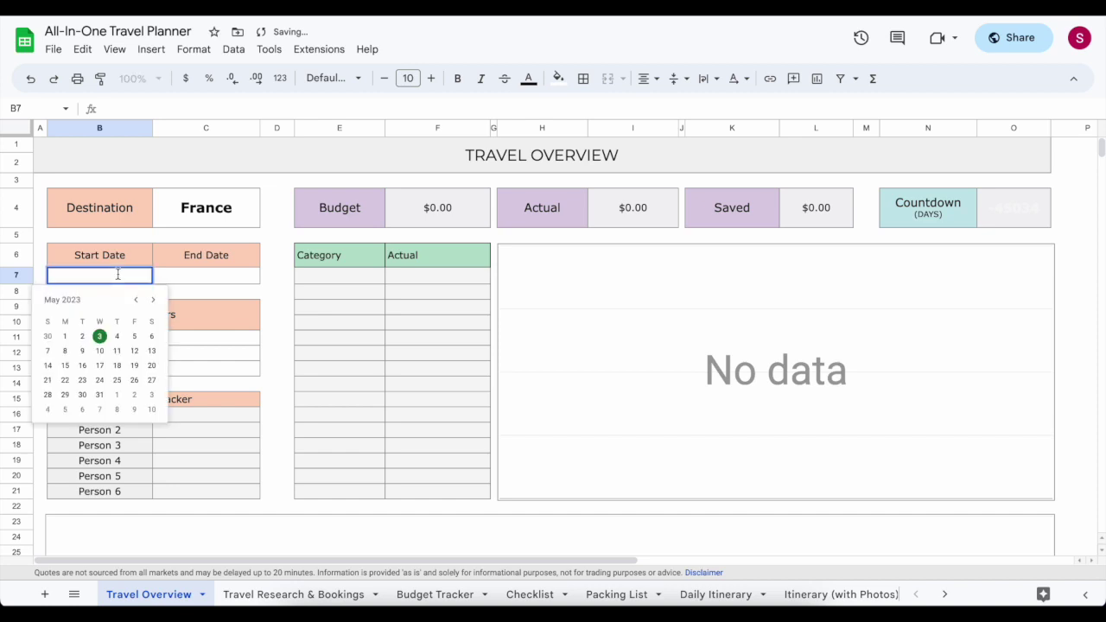
{"action": "left_click", "coordinate": [133, 375]}
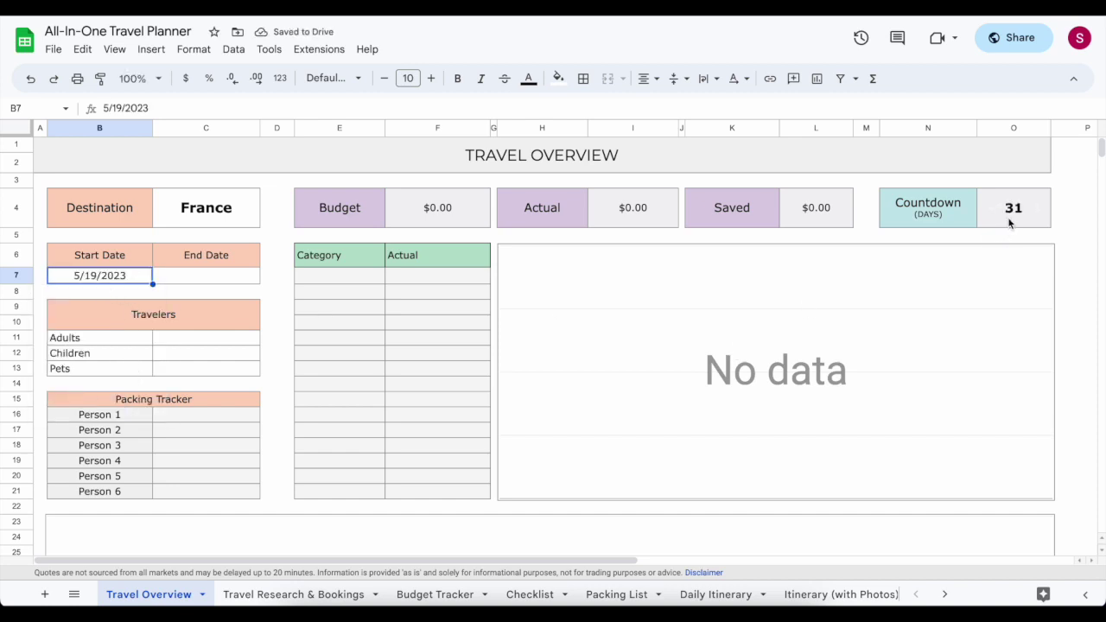
{"action": "double_click", "coordinate": [255, 281]}
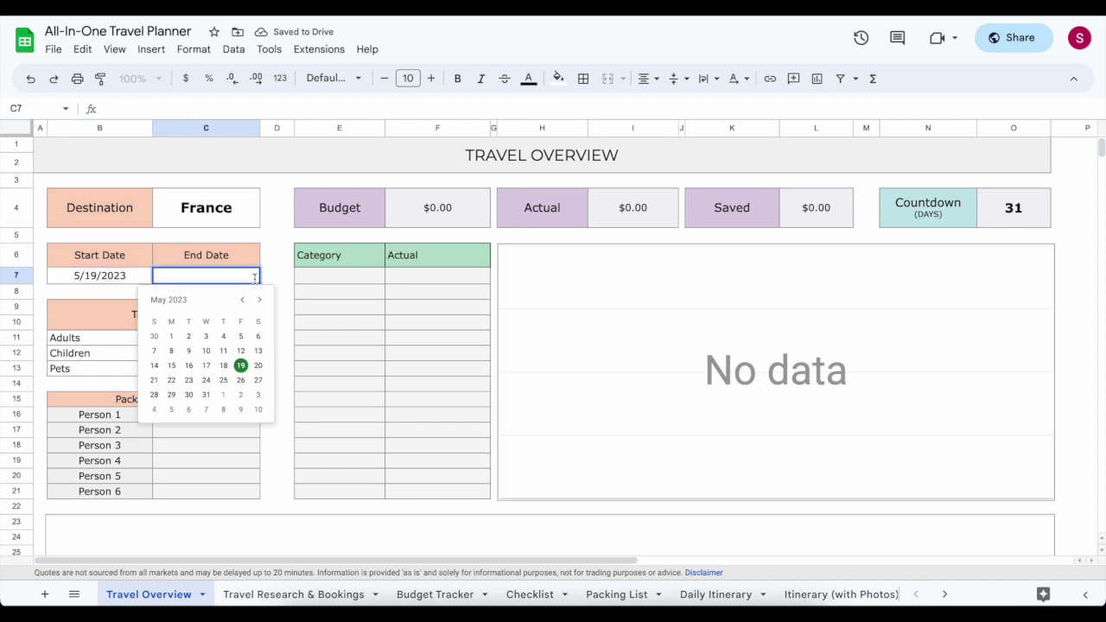
{"action": "left_click", "coordinate": [206, 398]}
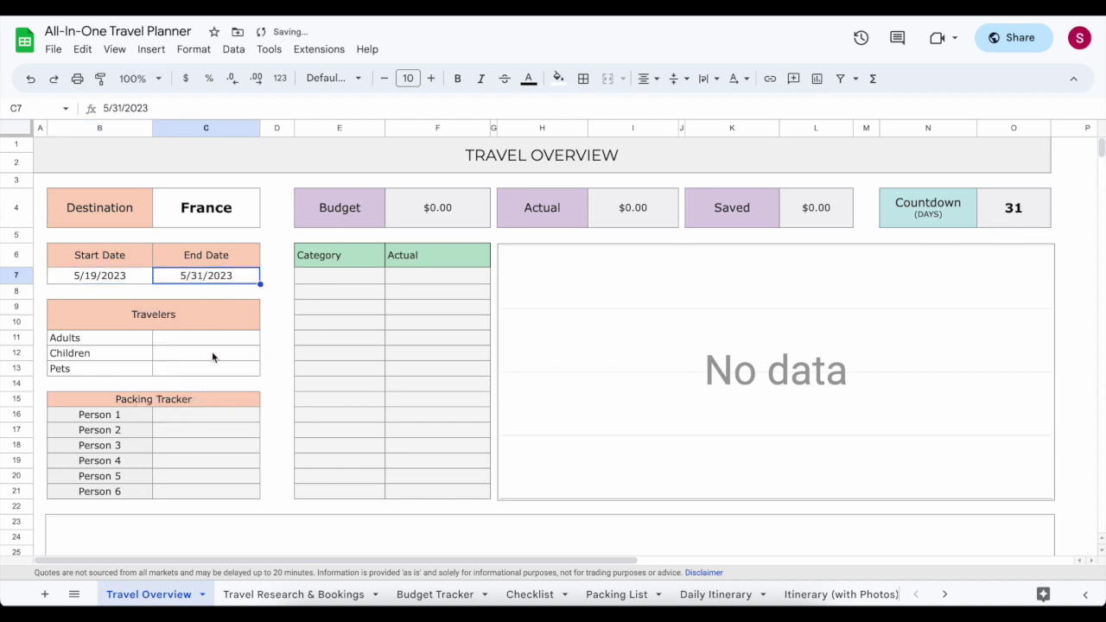
Fill in the Travelers table with 2 adults, 1 child and 0 pets.
{"action": "left_click", "coordinate": [204, 341]}
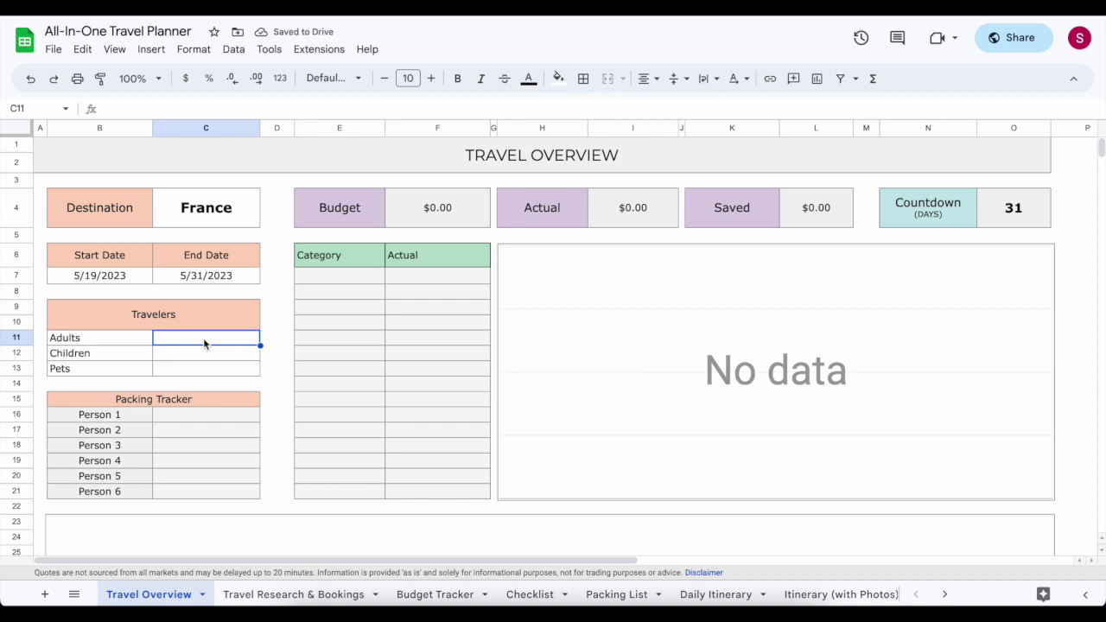
{"action": "type", "text": "2"}
{"action": "left_click", "coordinate": [216, 359]}
{"action": "type", "text": "1"}
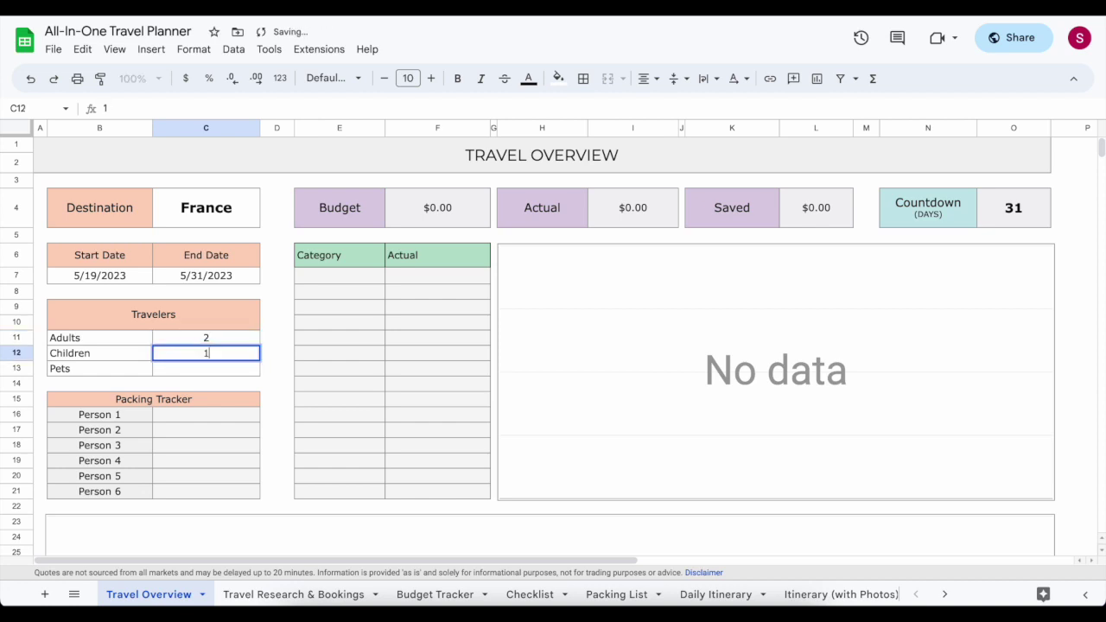
{"action": "left_click", "coordinate": [222, 376]}
{"action": "type", "text": "0"}
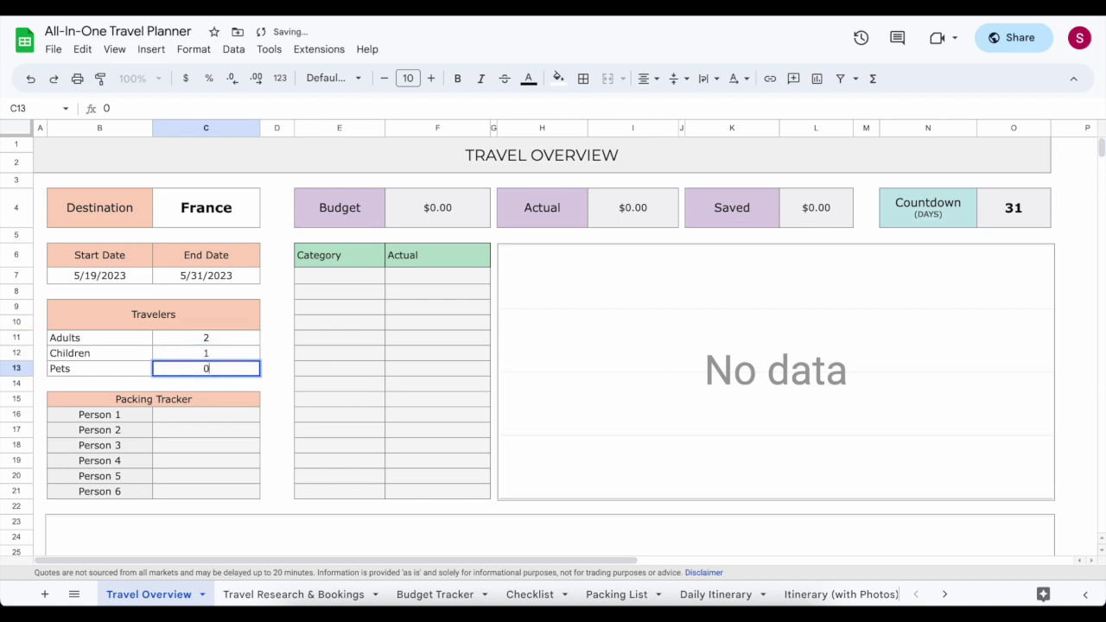
{"action": "left_click", "coordinate": [229, 387]}
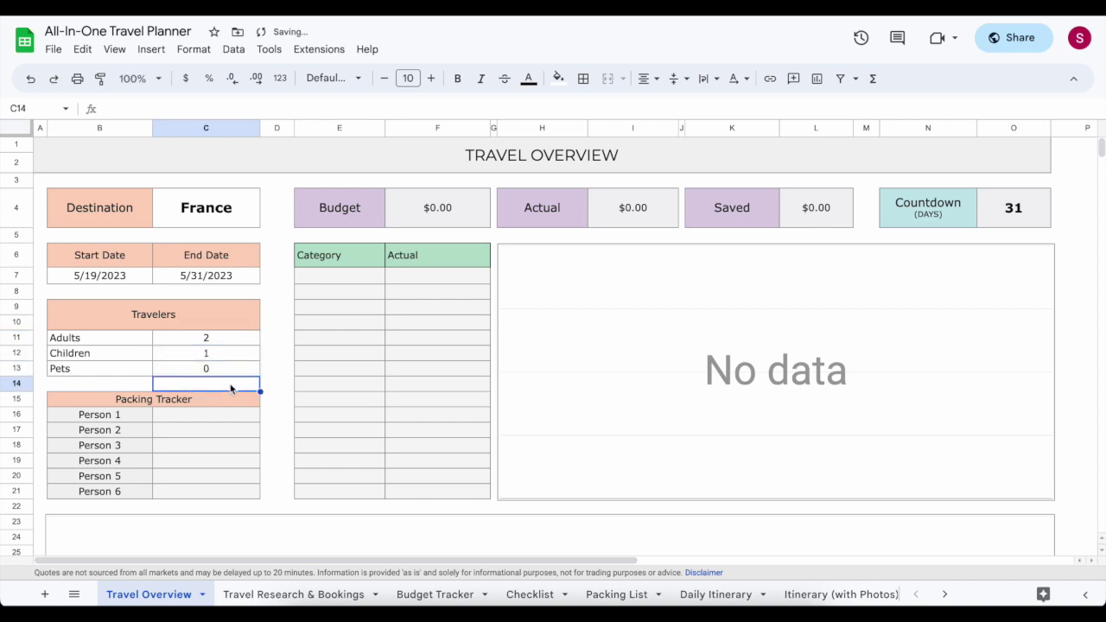
Open the Travel Research & Bookings sheet and look through its sections from Flight down to Cities.
{"action": "left_click", "coordinate": [286, 597]}
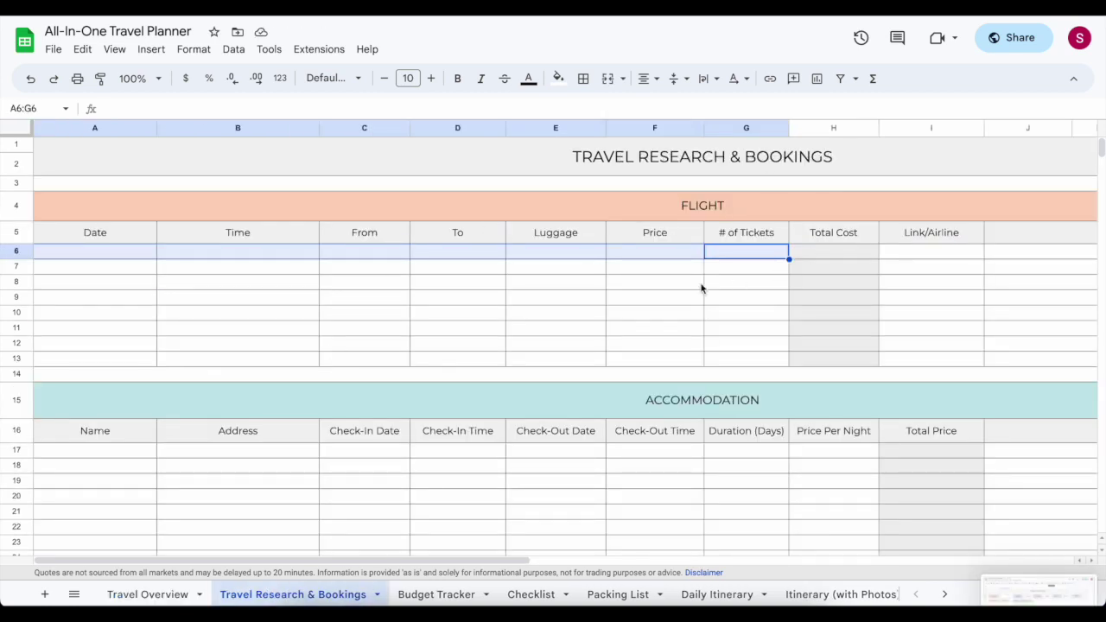
{"action": "left_click", "coordinate": [315, 280]}
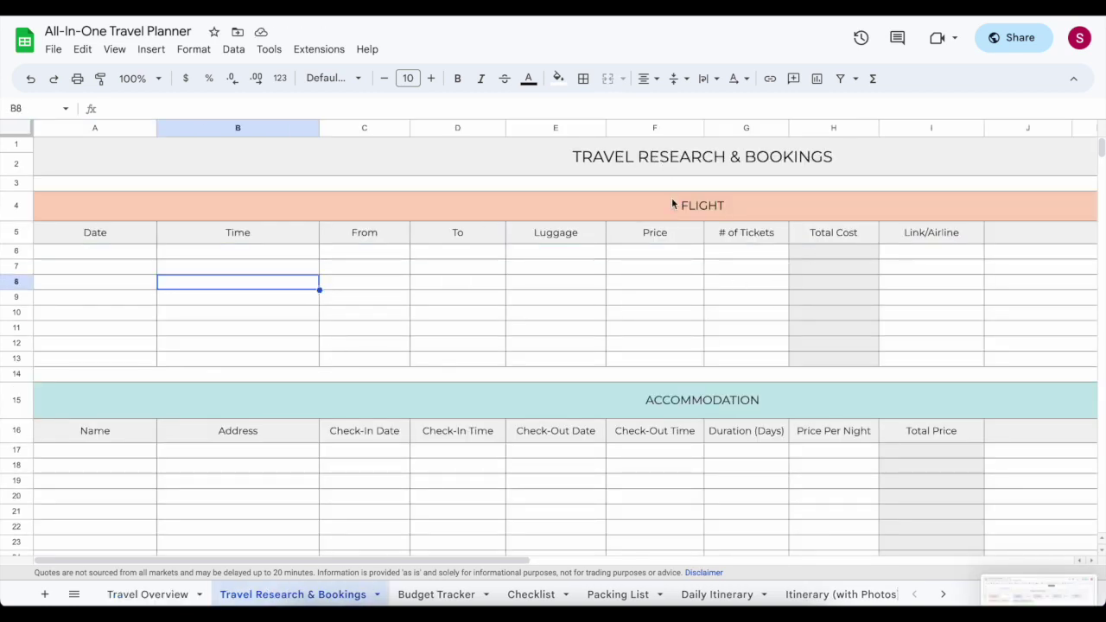
{"action": "left_click", "coordinate": [672, 204]}
{"action": "scroll", "coordinate": [672, 422], "scroll_direction": "down", "scroll_amount": 3}
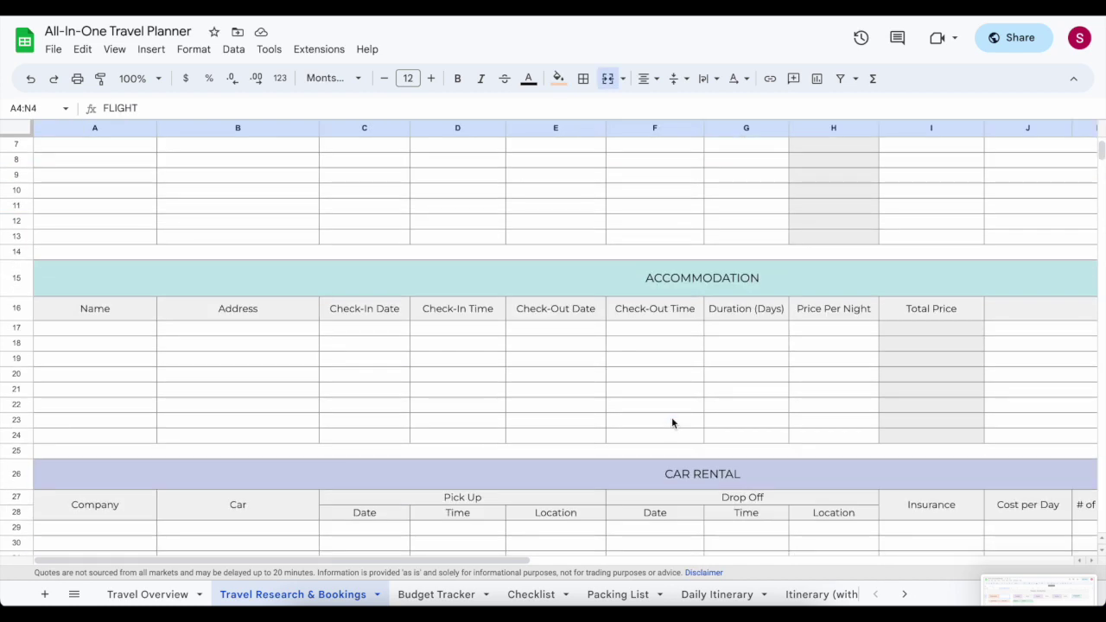
{"action": "scroll", "coordinate": [671, 423], "scroll_direction": "down", "scroll_amount": 8}
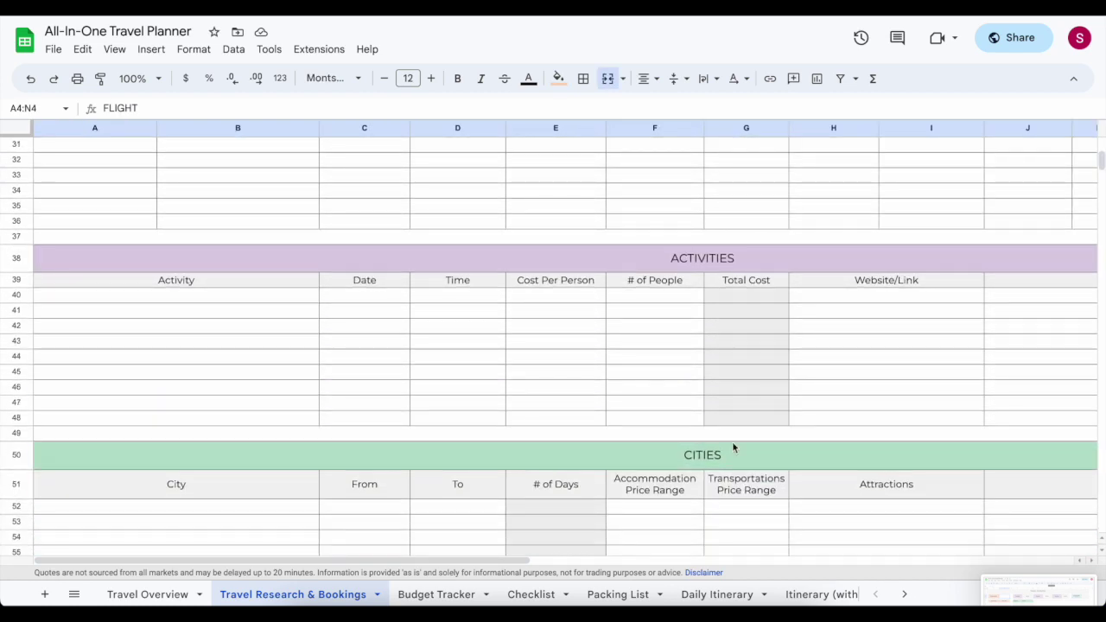
{"action": "scroll", "coordinate": [734, 459], "scroll_direction": "up", "scroll_amount": 10}
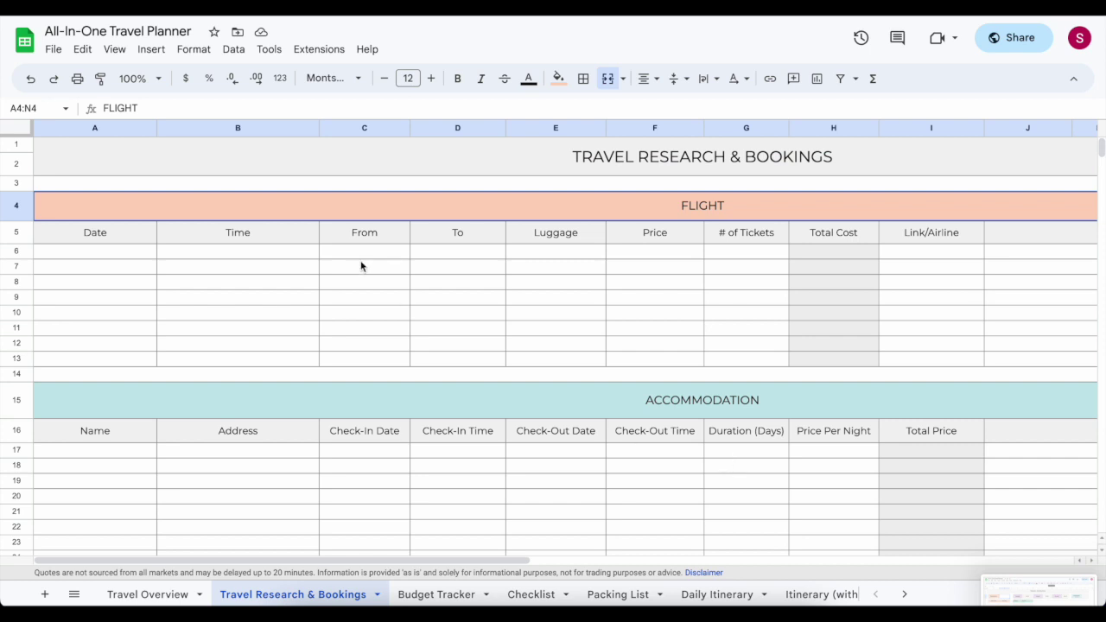
Enter the date 4/20/2023 and the time 1:00 AM in the first row of the Flight table.
{"action": "left_click", "coordinate": [112, 251]}
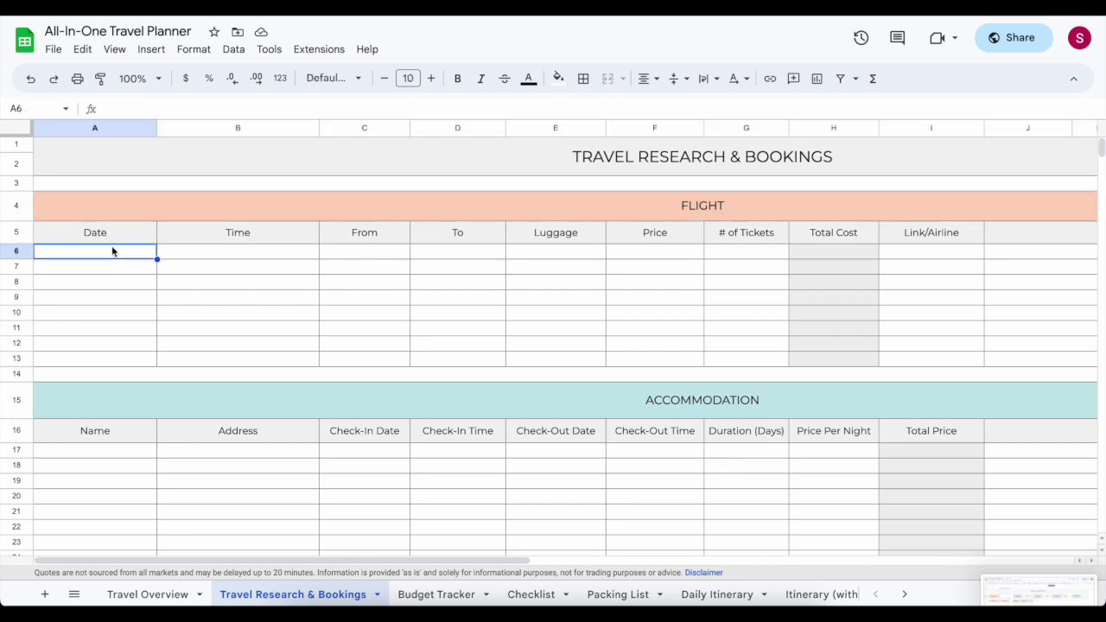
{"action": "double_click", "coordinate": [108, 255]}
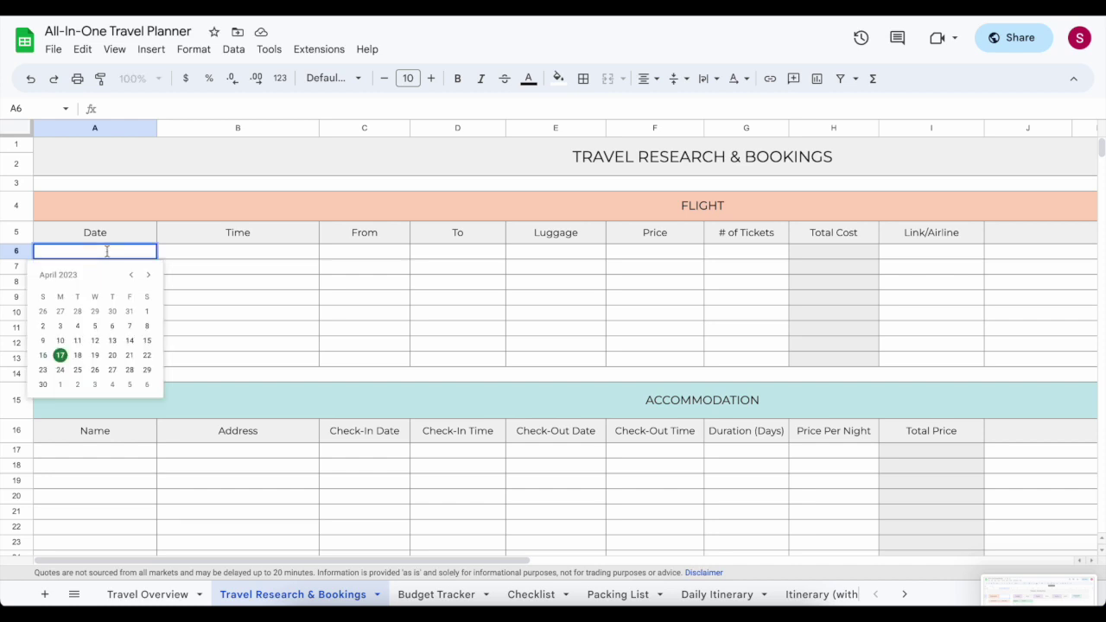
{"action": "left_click", "coordinate": [112, 357]}
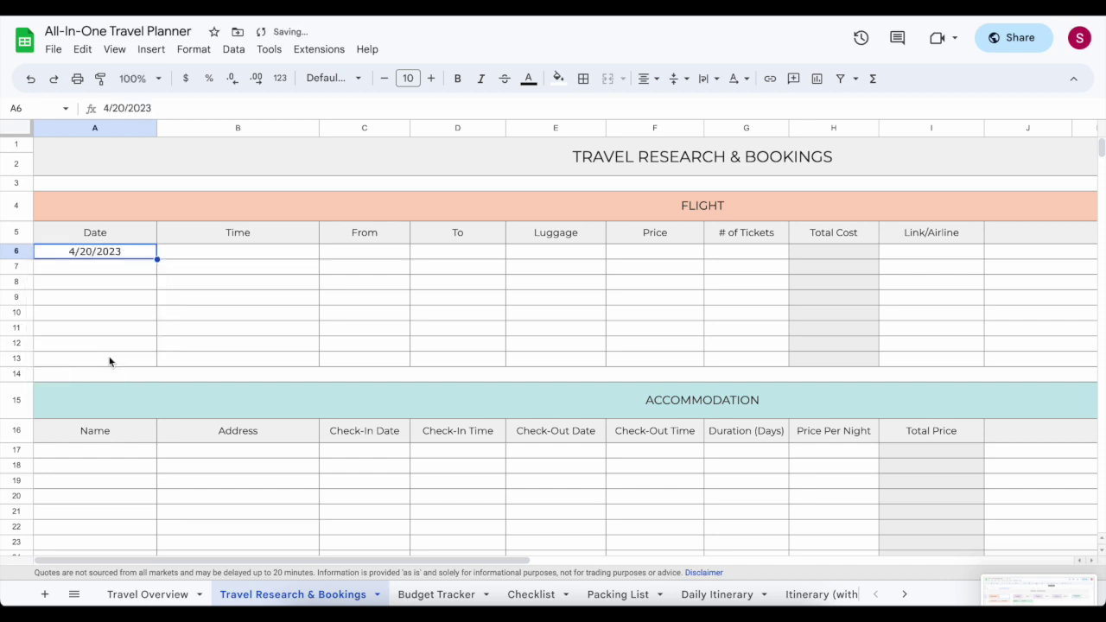
{"action": "left_click", "coordinate": [265, 253]}
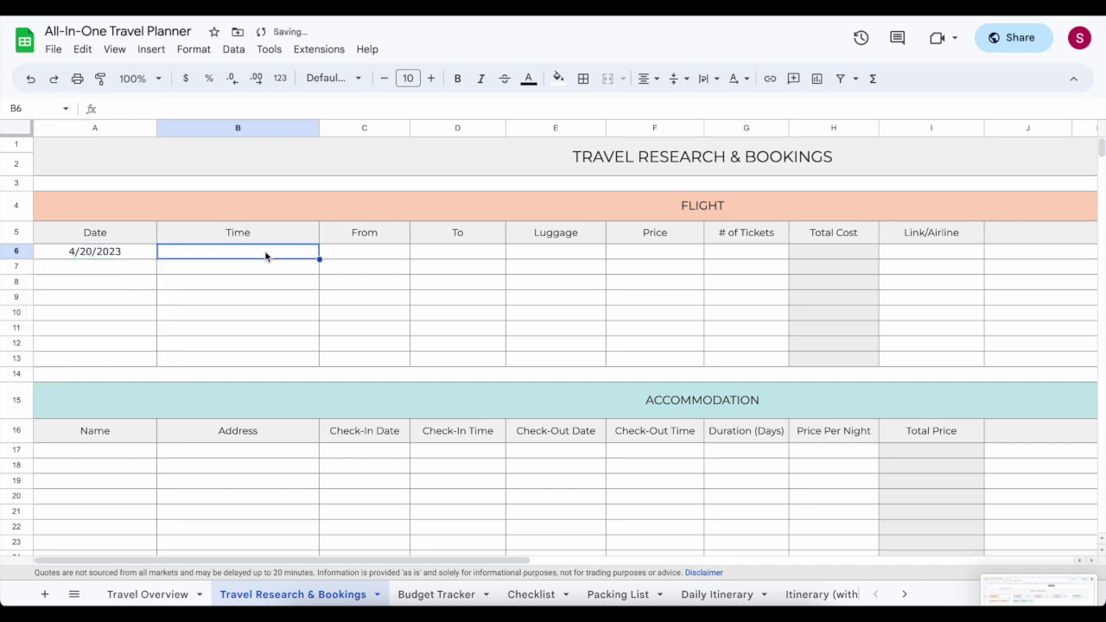
{"action": "type", "text": "1 am"}
Set the first flight's route from London to Paris and its luggage to Yes.
{"action": "left_click", "coordinate": [346, 250]}
{"action": "type", "text": "London"}
{"action": "left_click", "coordinate": [441, 259]}
{"action": "type", "text": "Paris"}
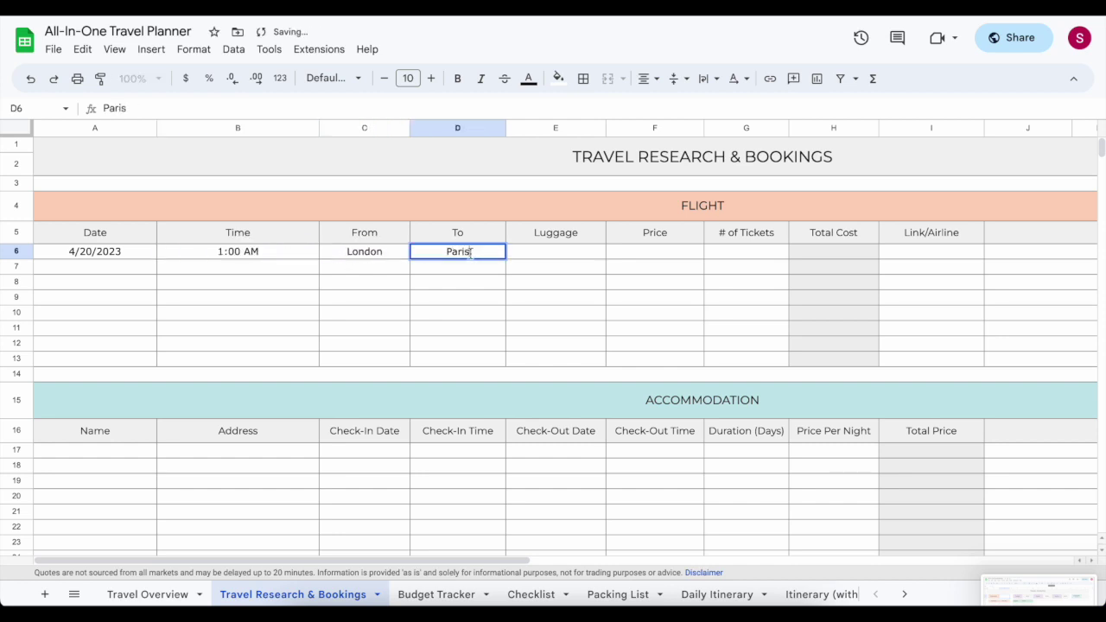
{"action": "left_click", "coordinate": [526, 257]}
{"action": "type", "text": "Yes"}
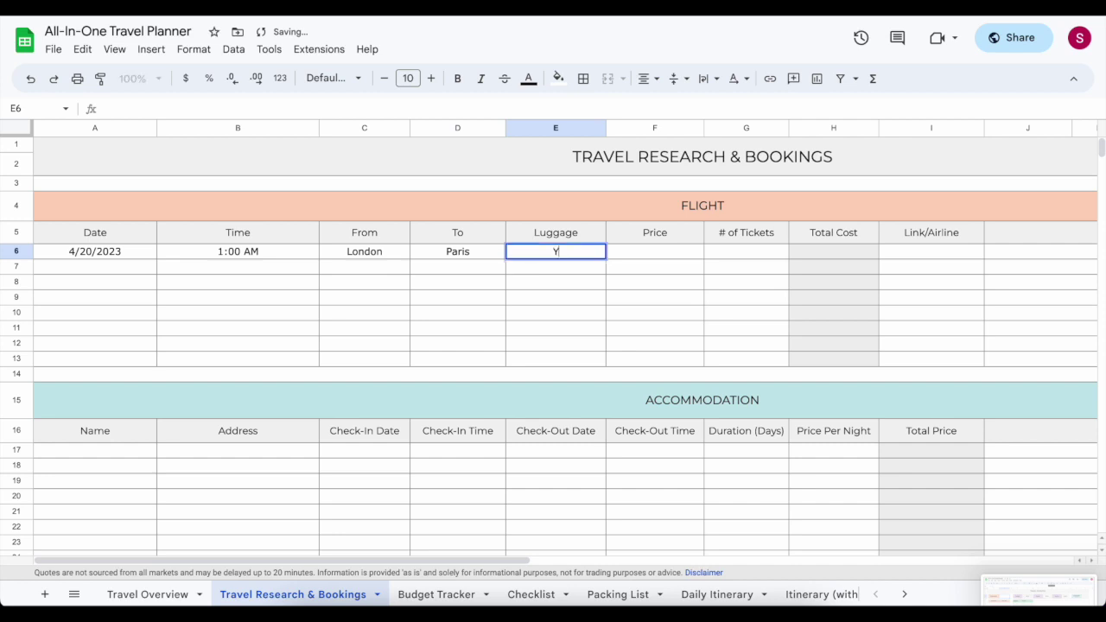
Enter a price of 120 and 3 tickets for the London to Paris flight.
{"action": "left_click", "coordinate": [621, 260]}
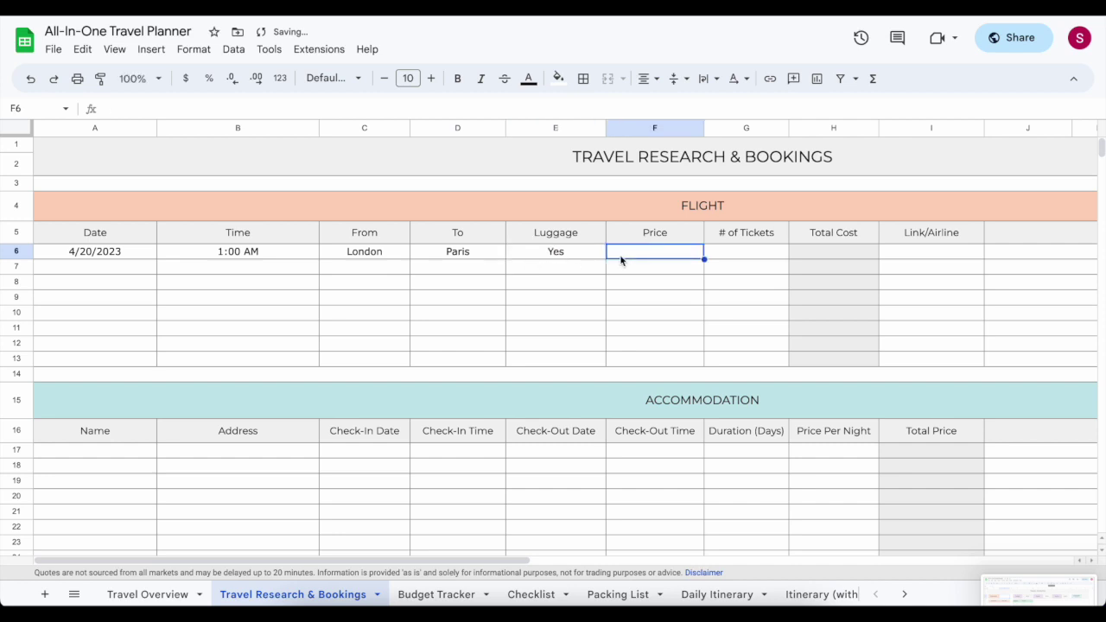
{"action": "type", "text": "120"}
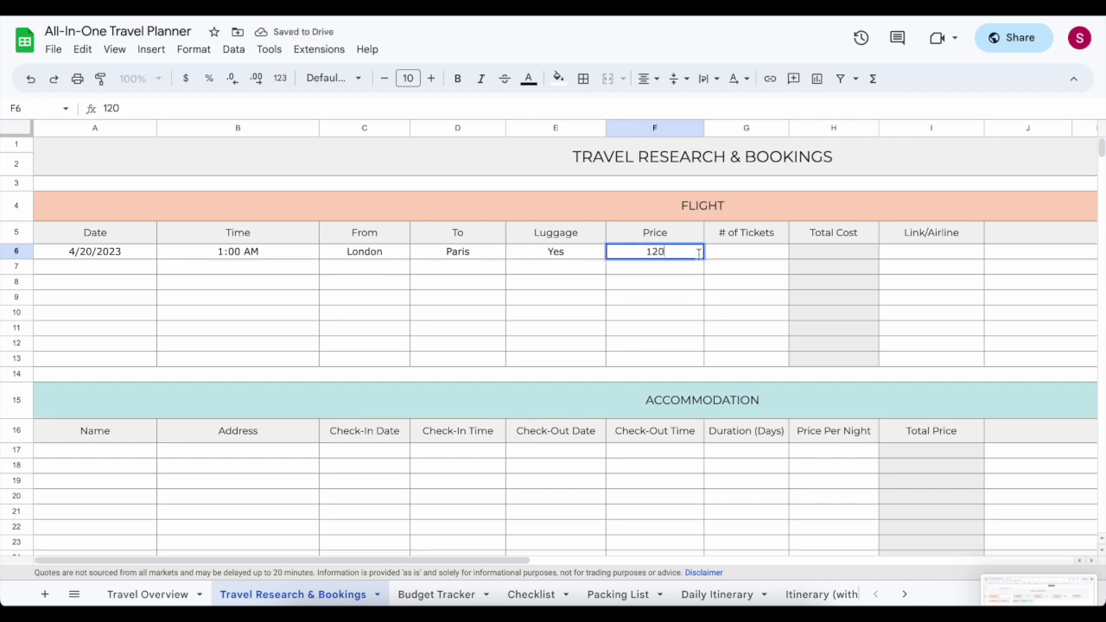
{"action": "left_click", "coordinate": [724, 263]}
{"action": "scroll", "coordinate": [724, 262], "scroll_direction": "right", "scroll_amount": 2}
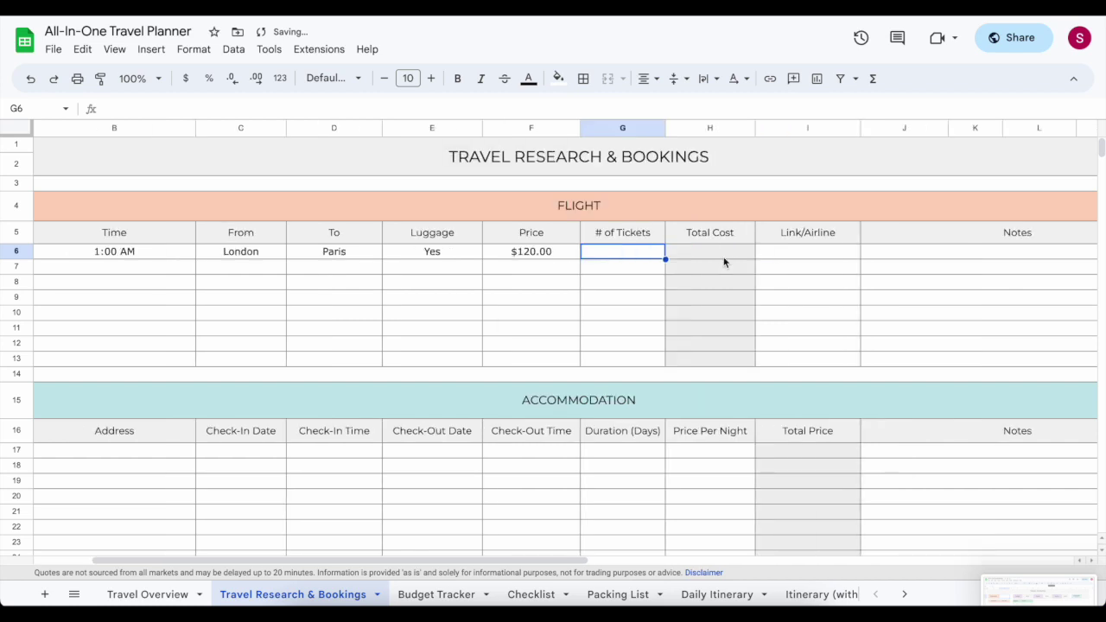
{"action": "type", "text": "3"}
{"action": "left_click", "coordinate": [794, 284]}
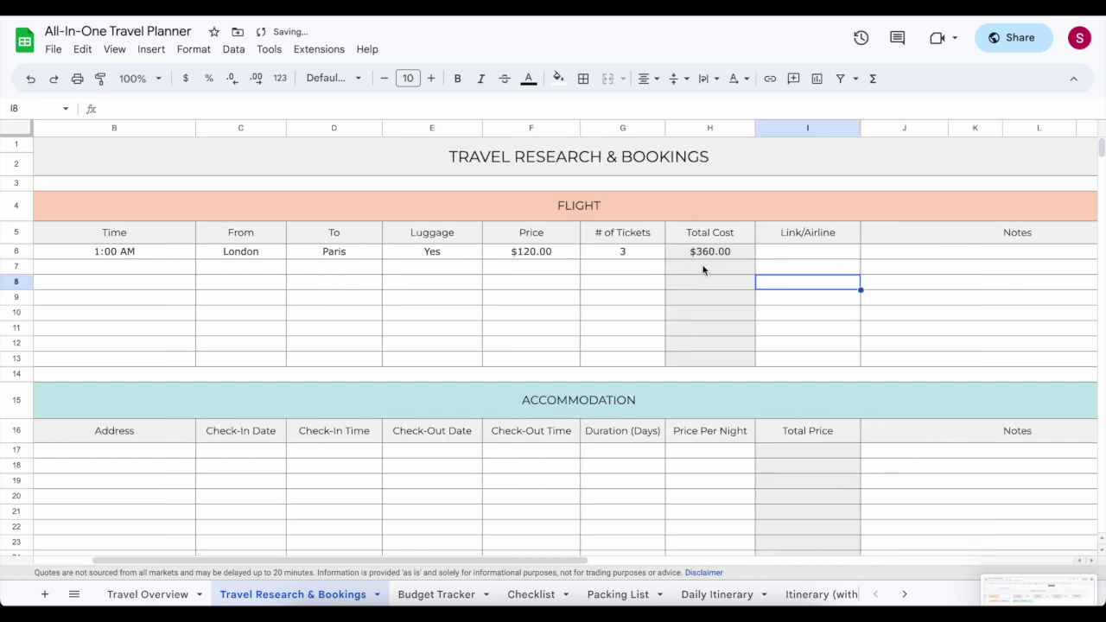
Tick the Check box for the London to Paris flight, leaving its link and notes empty.
{"action": "scroll", "coordinate": [716, 346], "scroll_direction": "right", "scroll_amount": 3}
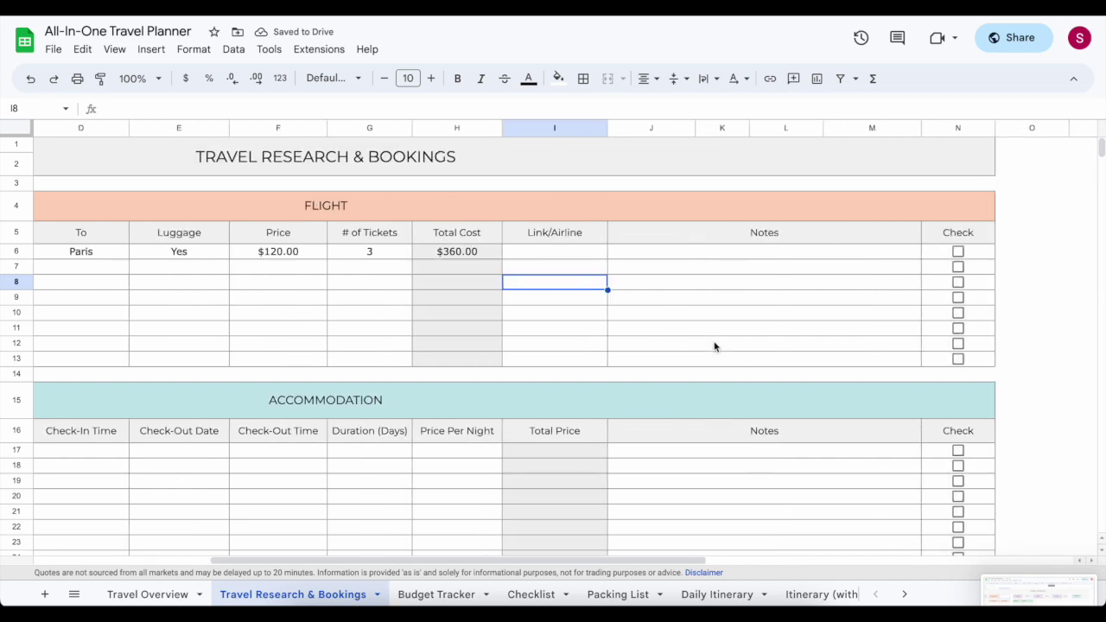
{"action": "left_click", "coordinate": [561, 257]}
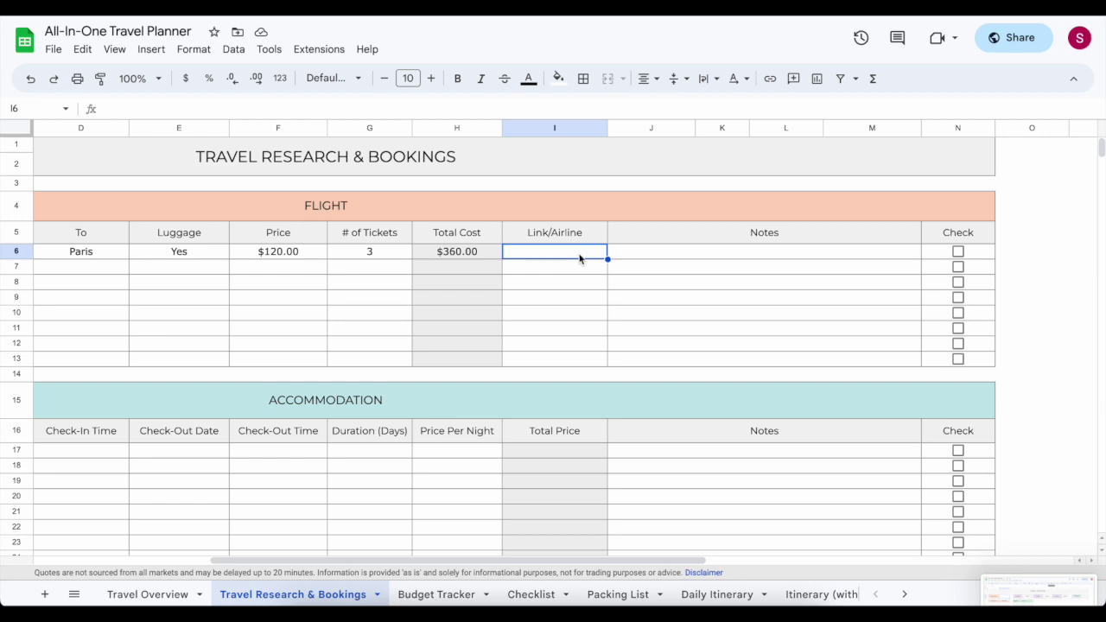
{"action": "left_click", "coordinate": [676, 261]}
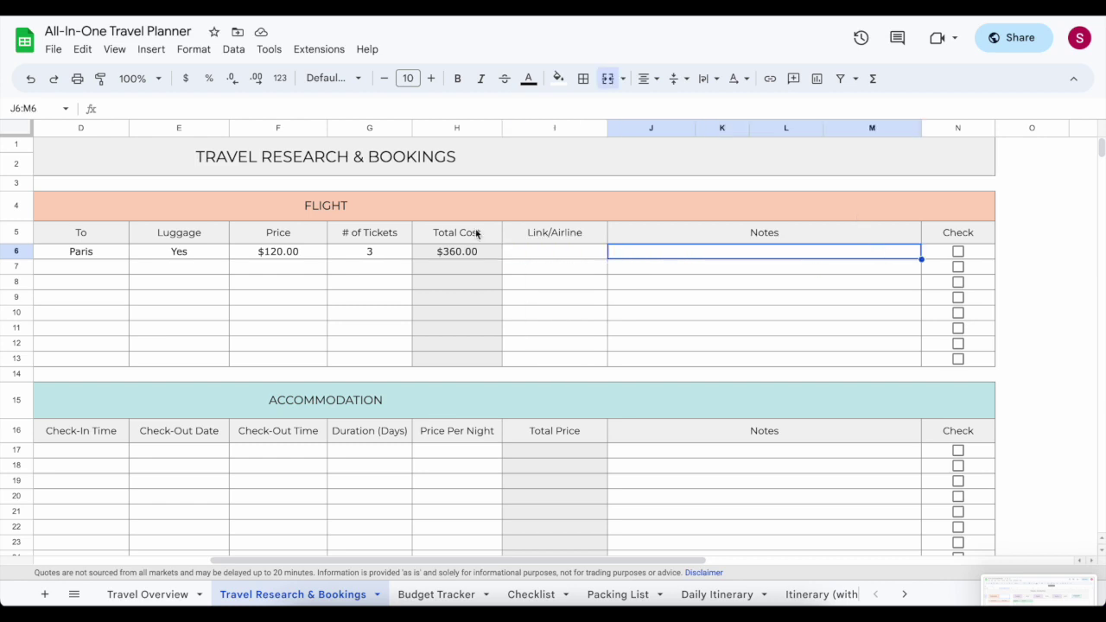
{"action": "scroll", "coordinate": [303, 253], "scroll_direction": "left", "scroll_amount": 3}
{"action": "scroll", "coordinate": [302, 252], "scroll_direction": "down", "scroll_amount": 1}
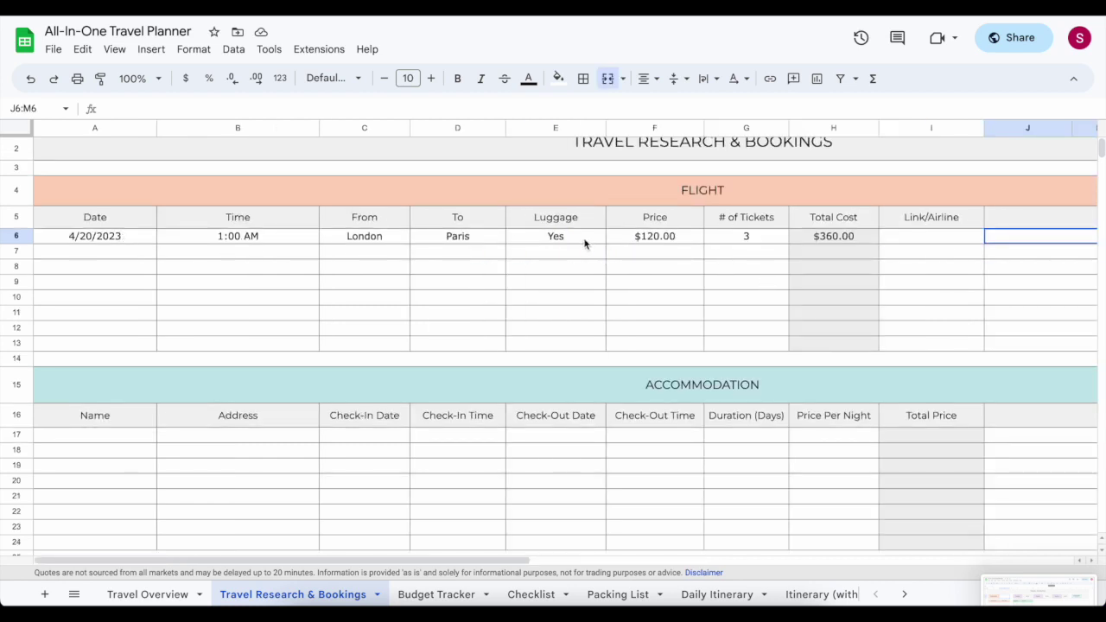
{"action": "scroll", "coordinate": [463, 300], "scroll_direction": "right", "scroll_amount": 2}
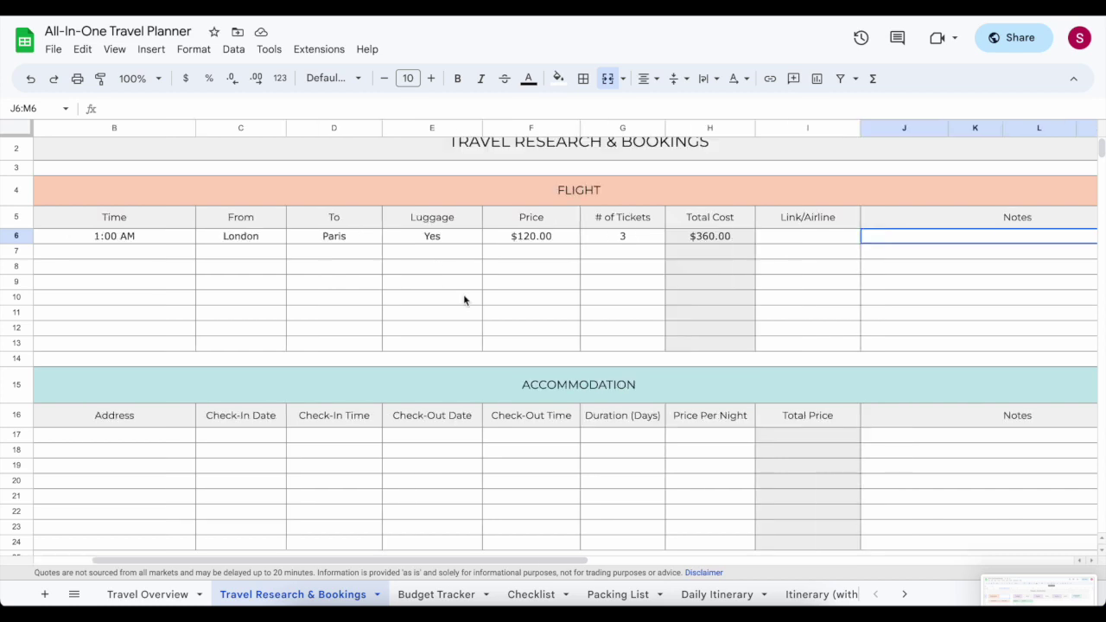
{"action": "scroll", "coordinate": [574, 276], "scroll_direction": "right", "scroll_amount": 5}
{"action": "left_click", "coordinate": [762, 237]}
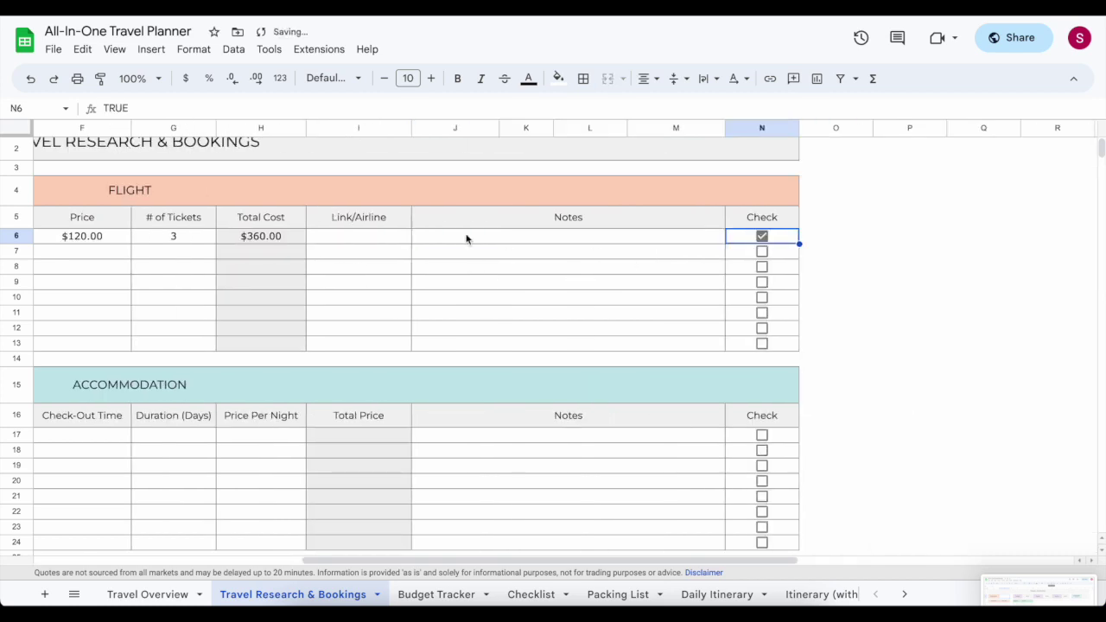
{"action": "scroll", "coordinate": [466, 240], "scroll_direction": "left", "scroll_amount": 2}
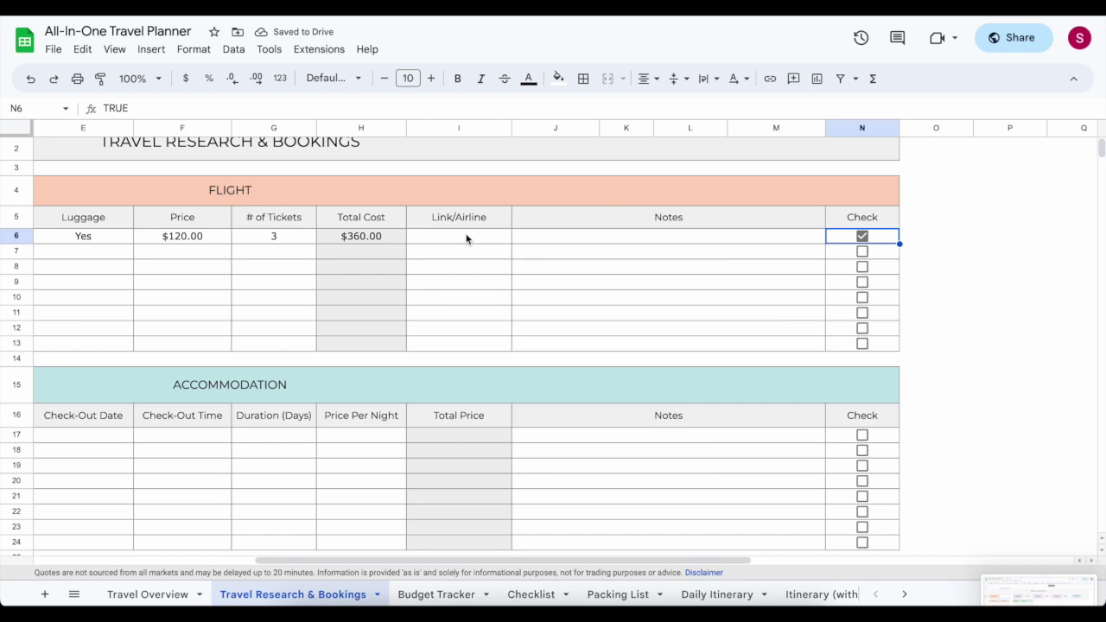
Look through the Accommodation, Car Rental, Activities and Cities tables of the Travel Research & Bookings sheet.
{"action": "scroll", "coordinate": [466, 239], "scroll_direction": "left", "scroll_amount": 5}
{"action": "scroll", "coordinate": [466, 240], "scroll_direction": "down", "scroll_amount": 3}
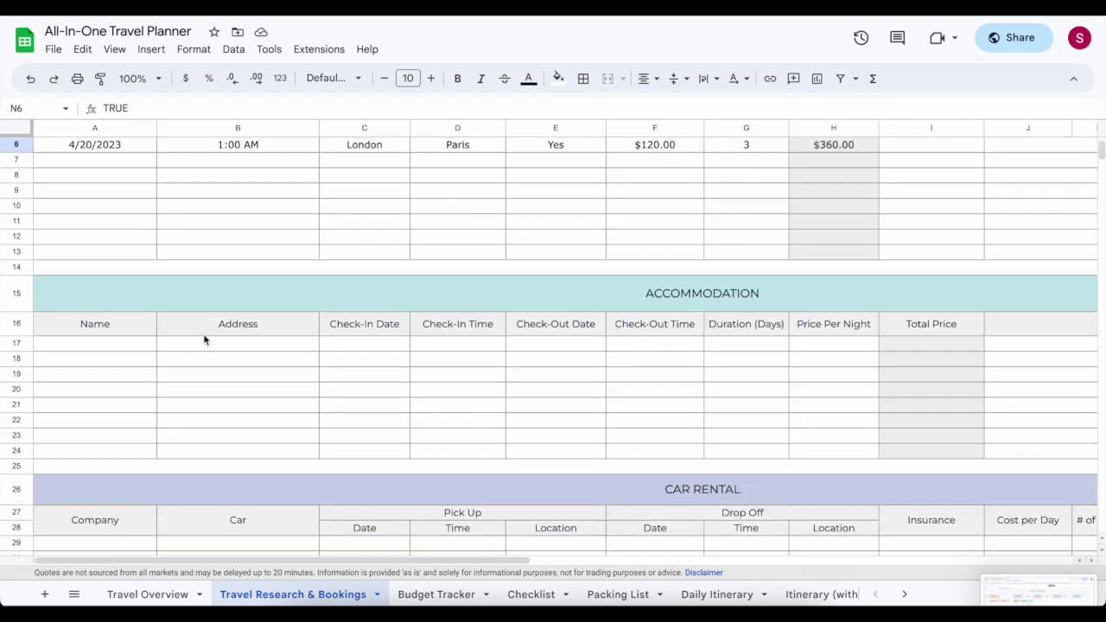
{"action": "scroll", "coordinate": [688, 291], "scroll_direction": "down", "scroll_amount": 1}
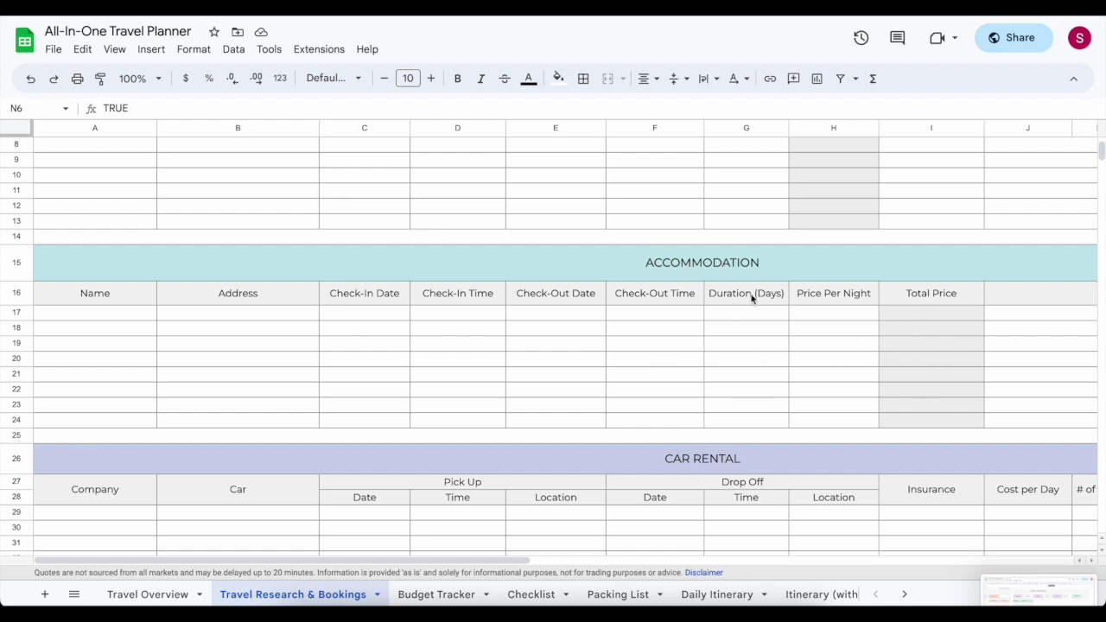
{"action": "scroll", "coordinate": [746, 303], "scroll_direction": "down", "scroll_amount": 1}
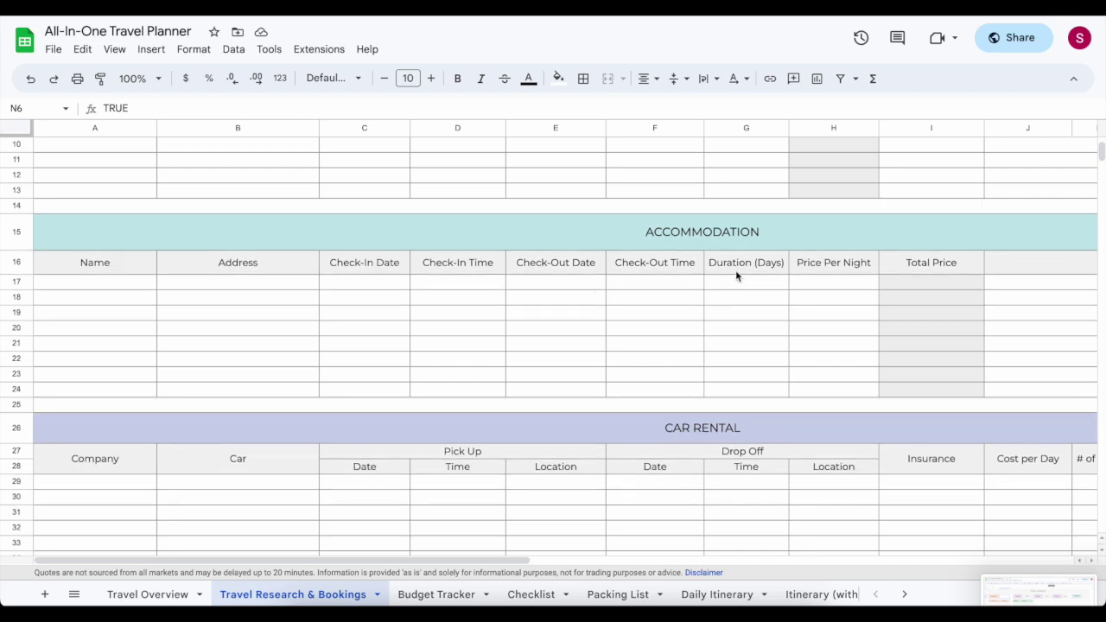
{"action": "scroll", "coordinate": [833, 269], "scroll_direction": "down", "scroll_amount": 1}
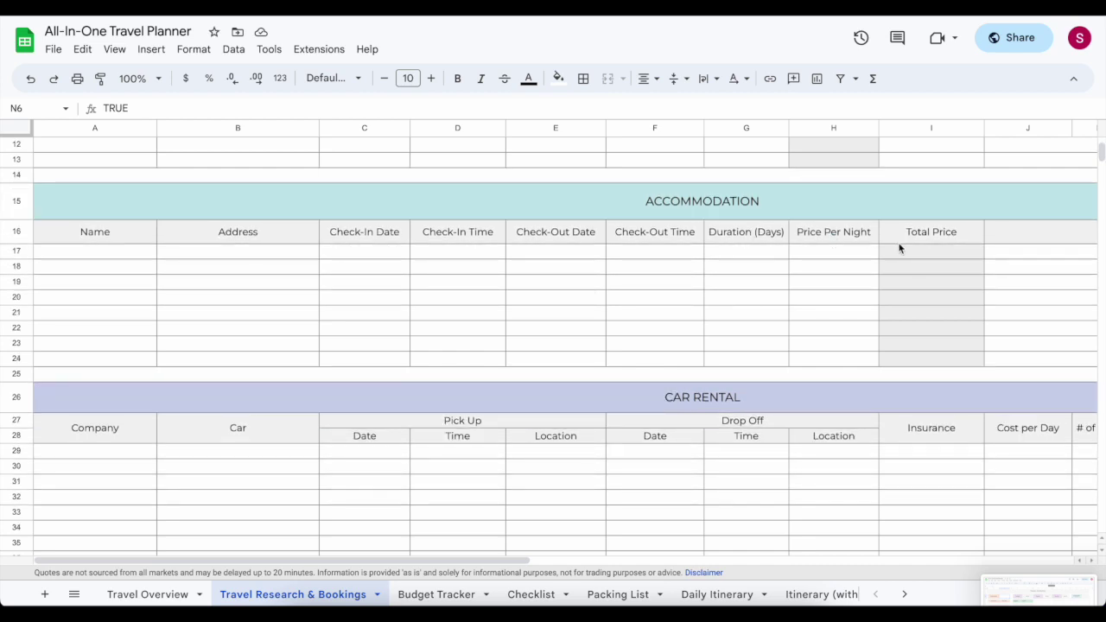
{"action": "scroll", "coordinate": [899, 247], "scroll_direction": "down", "scroll_amount": 1}
{"action": "scroll", "coordinate": [708, 298], "scroll_direction": "down", "scroll_amount": 3}
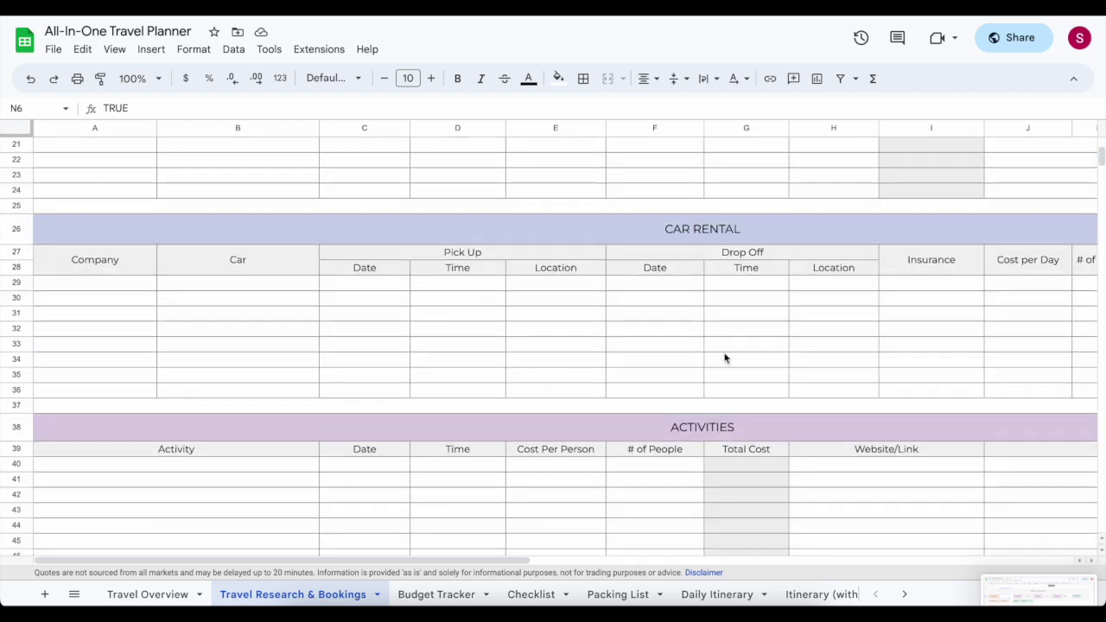
{"action": "scroll", "coordinate": [724, 358], "scroll_direction": "right", "scroll_amount": 3}
{"action": "scroll", "coordinate": [784, 374], "scroll_direction": "left", "scroll_amount": 3}
{"action": "scroll", "coordinate": [784, 373], "scroll_direction": "down", "scroll_amount": 9}
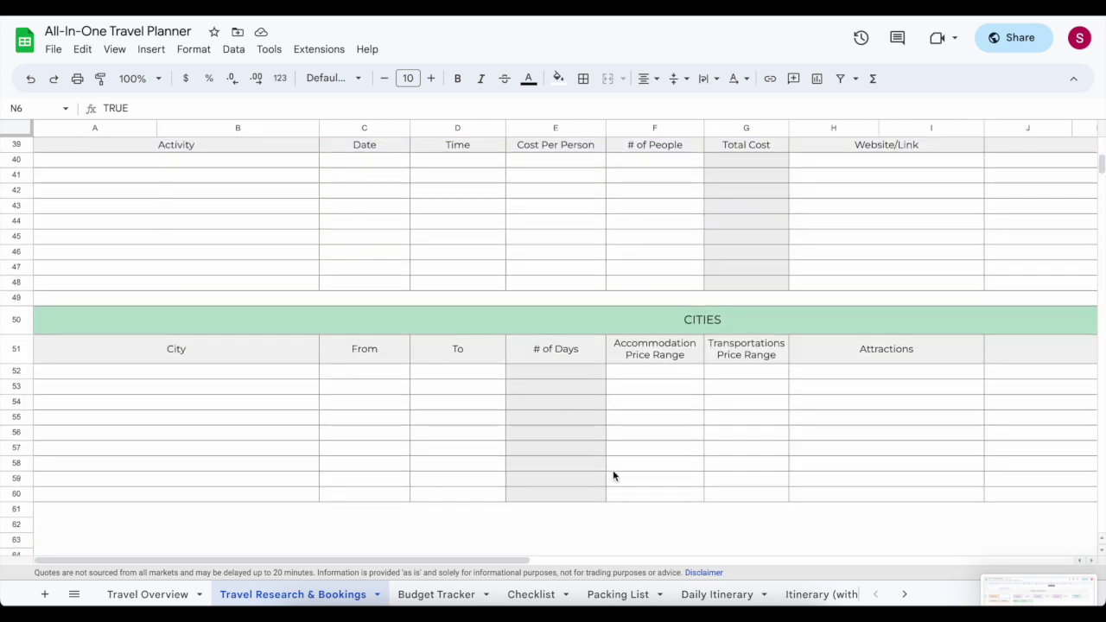
{"action": "scroll", "coordinate": [604, 510], "scroll_direction": "up", "scroll_amount": 12}
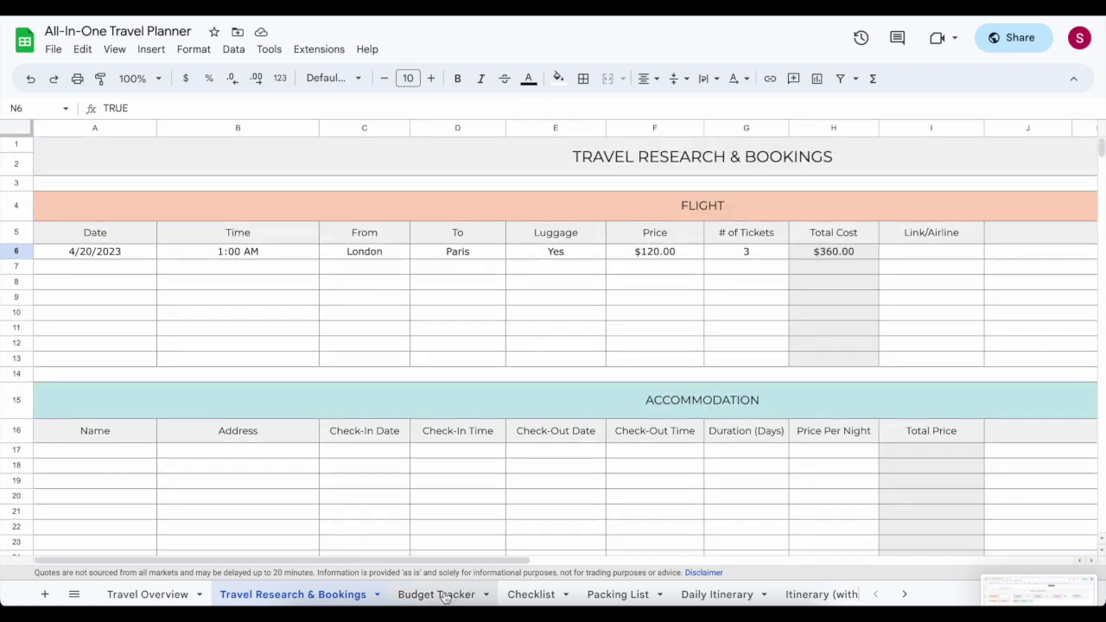
Open the Budget Tracker sheet and set the Currency Converter's source currency to EUR.
{"action": "left_click", "coordinate": [443, 595]}
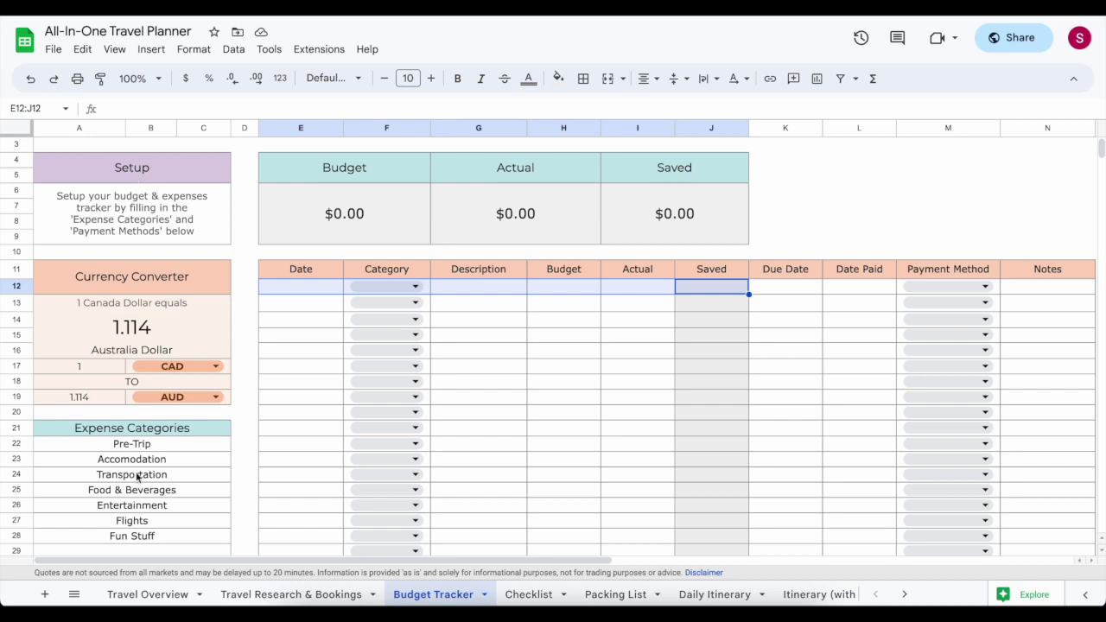
{"action": "scroll", "coordinate": [137, 480], "scroll_direction": "down", "scroll_amount": 5}
{"action": "scroll", "coordinate": [135, 488], "scroll_direction": "up", "scroll_amount": 3}
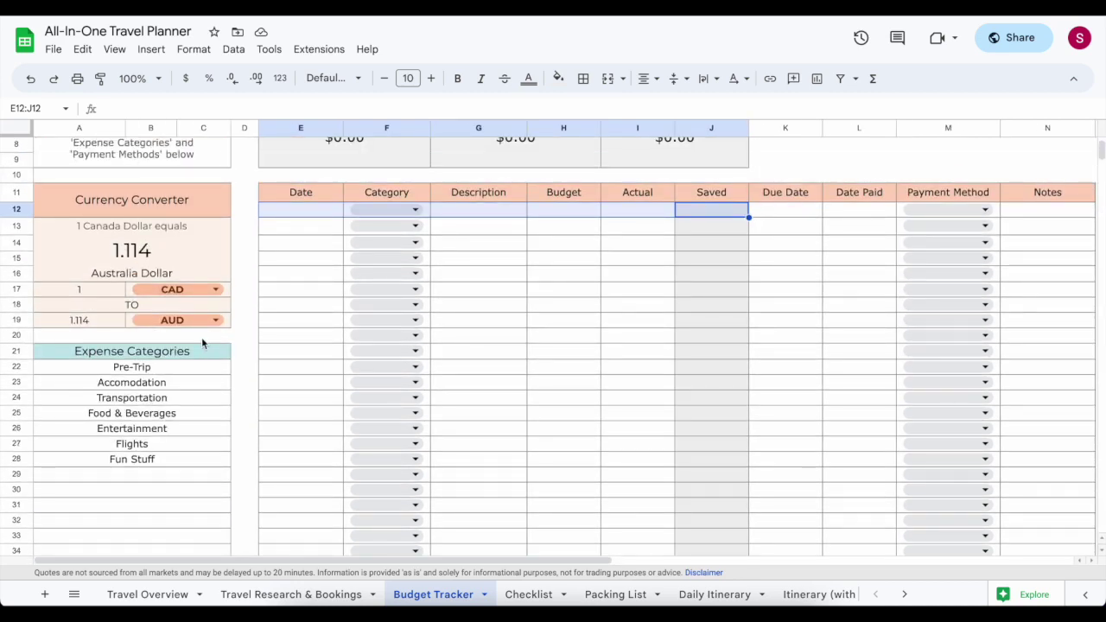
{"action": "left_click", "coordinate": [200, 290]}
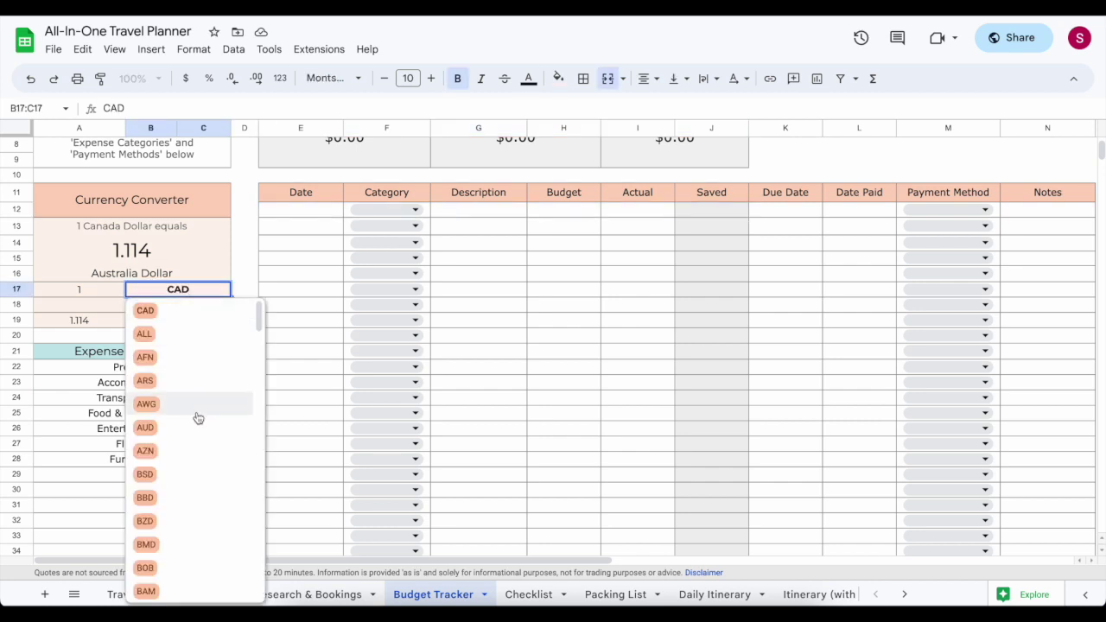
{"action": "scroll", "coordinate": [198, 419], "scroll_direction": "down", "scroll_amount": 10}
{"action": "scroll", "coordinate": [190, 406], "scroll_direction": "up", "scroll_amount": 4}
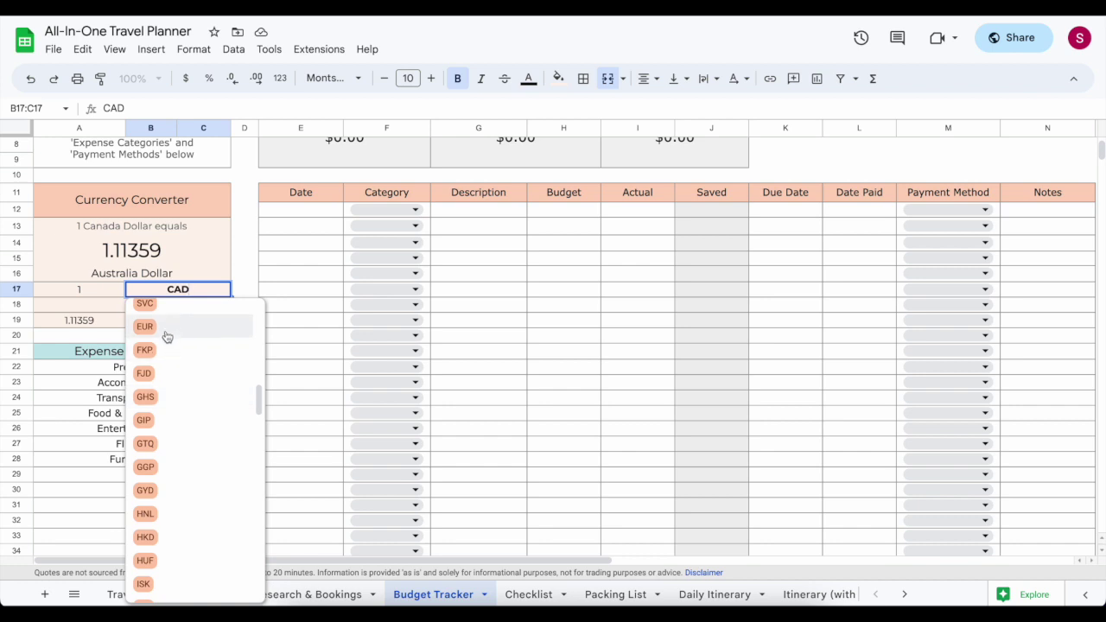
{"action": "left_click", "coordinate": [167, 336]}
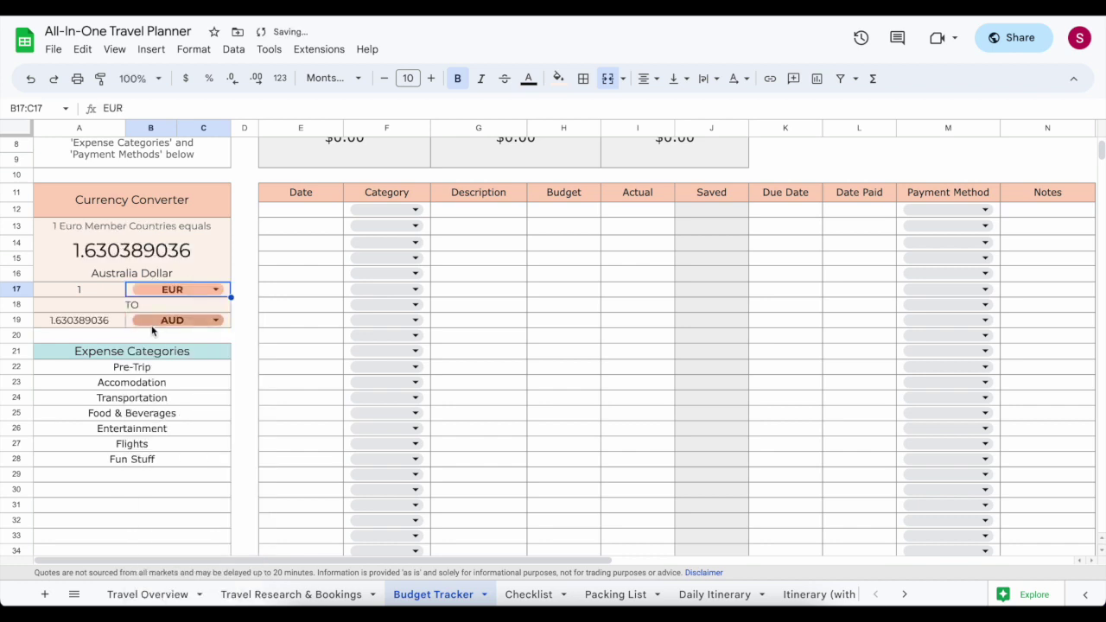
Replace the Fun Stuff entry in the Expense Categories list with Others.
{"action": "scroll", "coordinate": [153, 331], "scroll_direction": "down", "scroll_amount": 1}
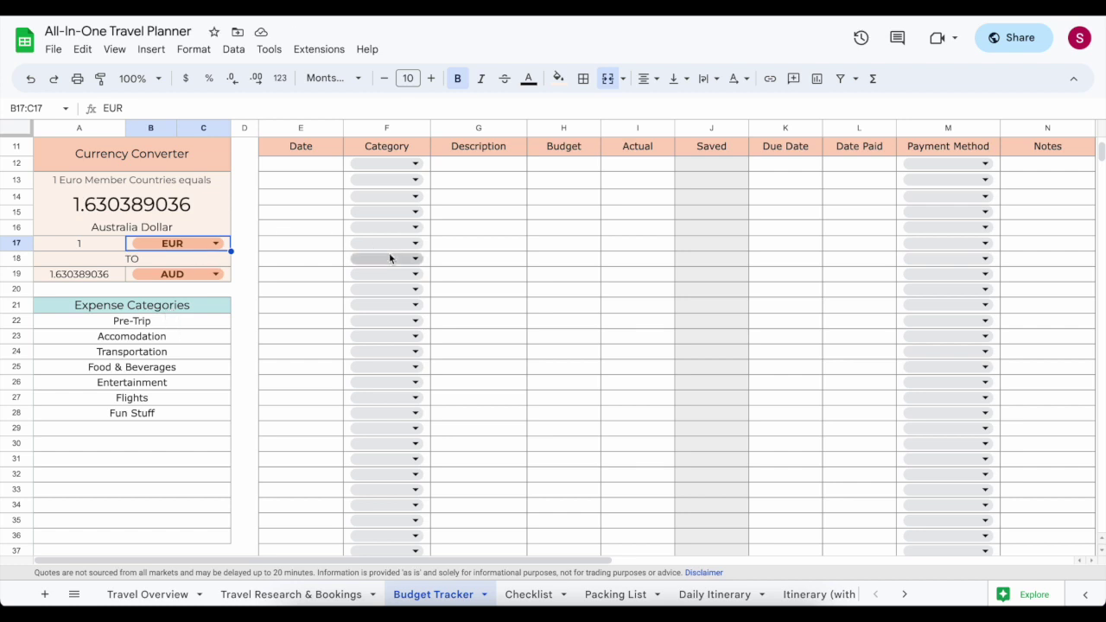
{"action": "left_click", "coordinate": [184, 414]}
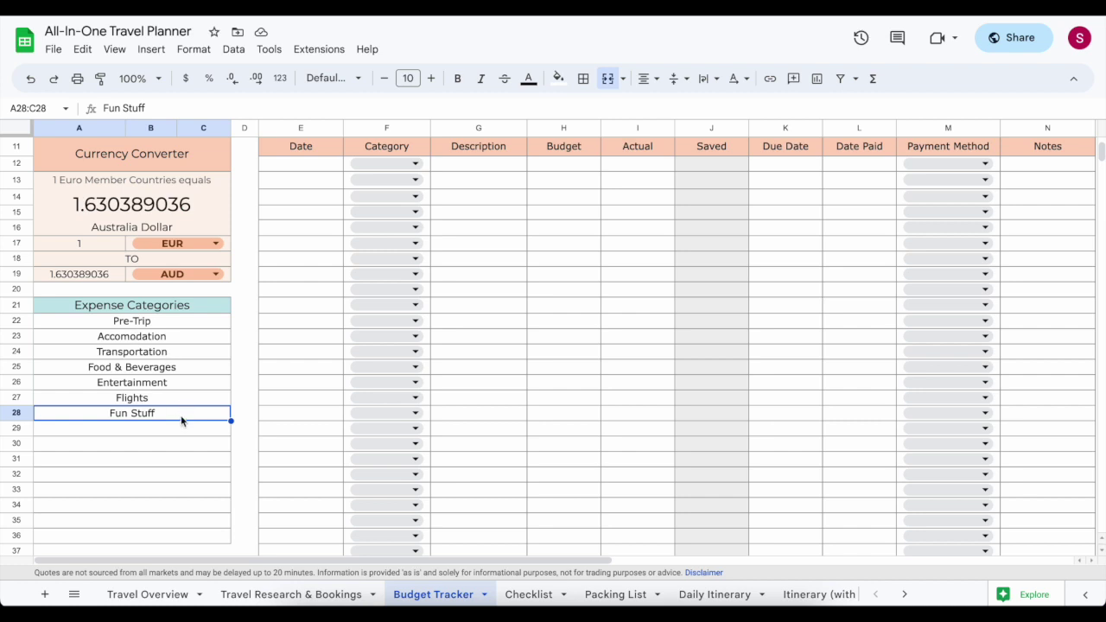
{"action": "left_click", "coordinate": [402, 165]}
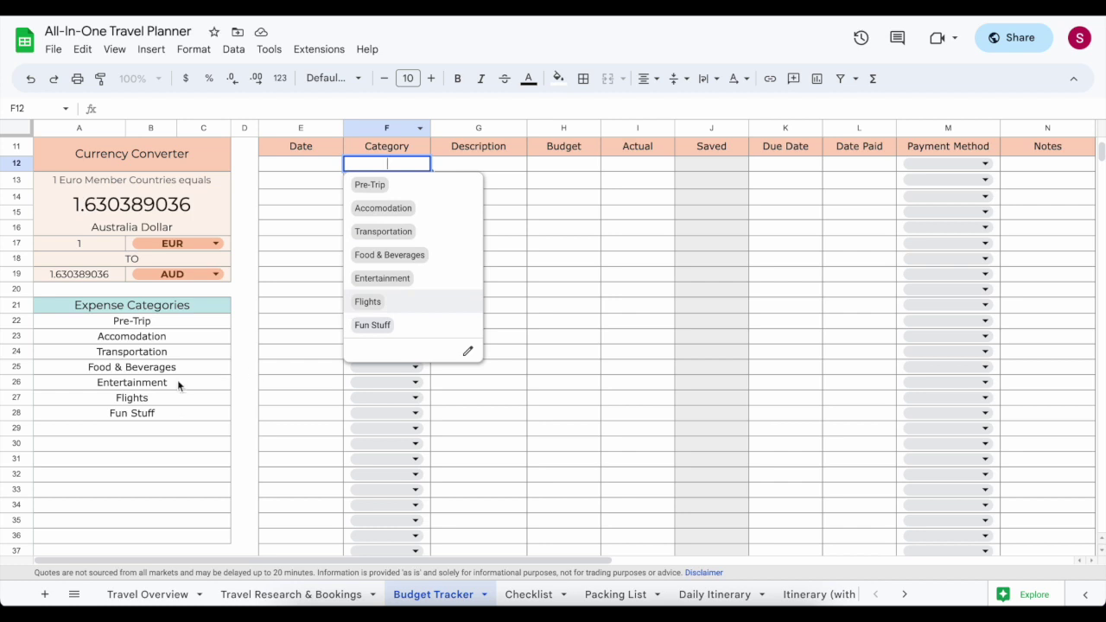
{"action": "left_click", "coordinate": [183, 414]}
{"action": "type", "text": "Others"}
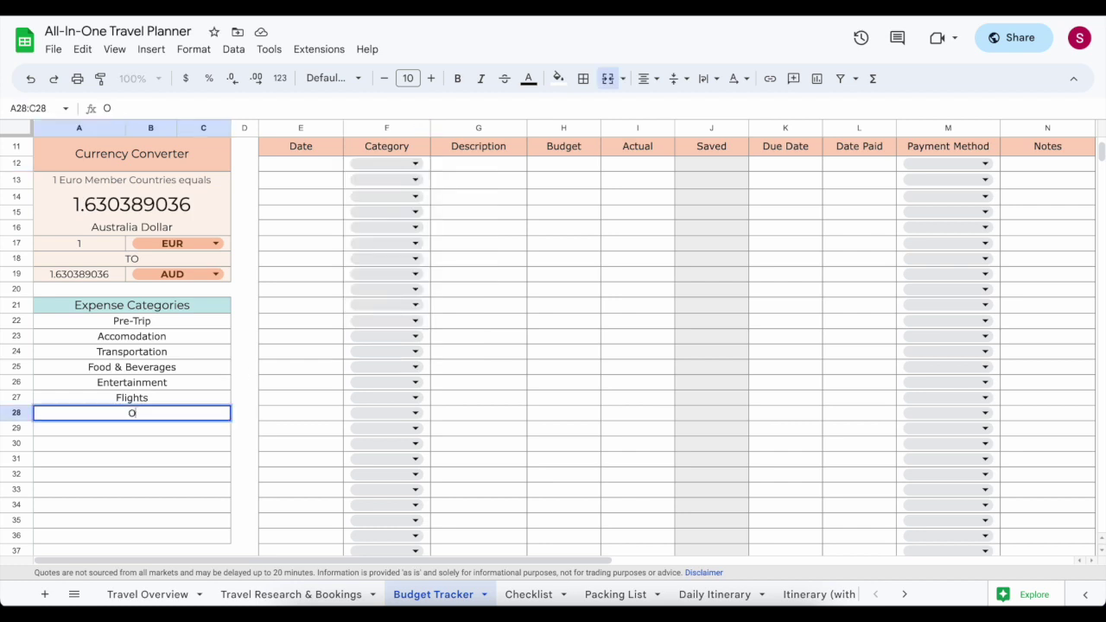
{"action": "key", "text": "Return"}
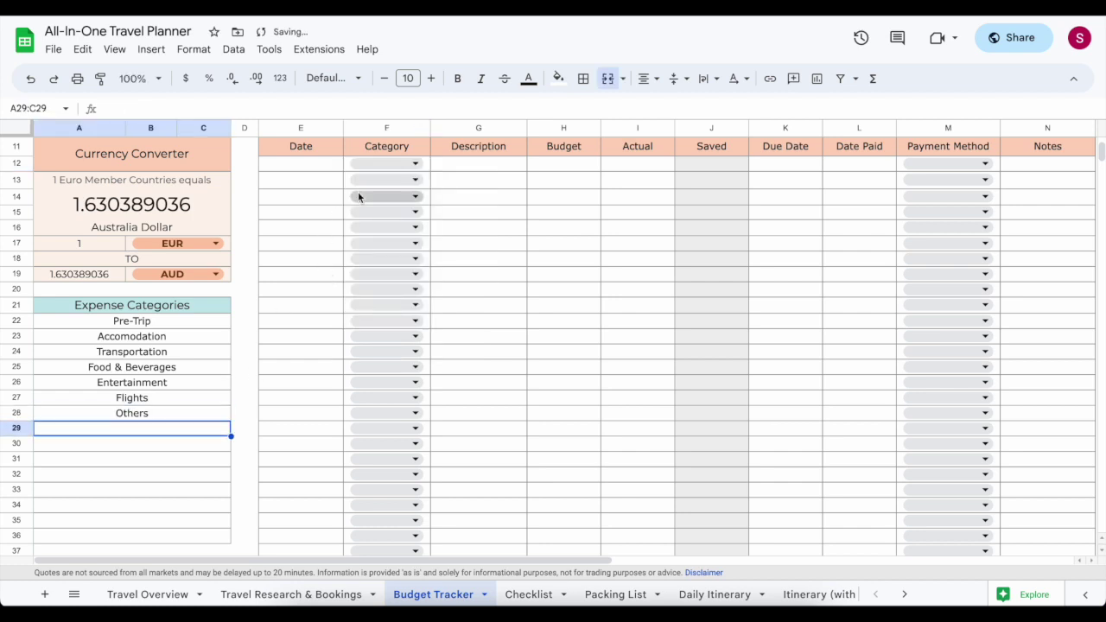
Examine the Category choices, the empty expense category rows and the Payment Method choices for the first expense.
{"action": "left_click", "coordinate": [354, 163]}
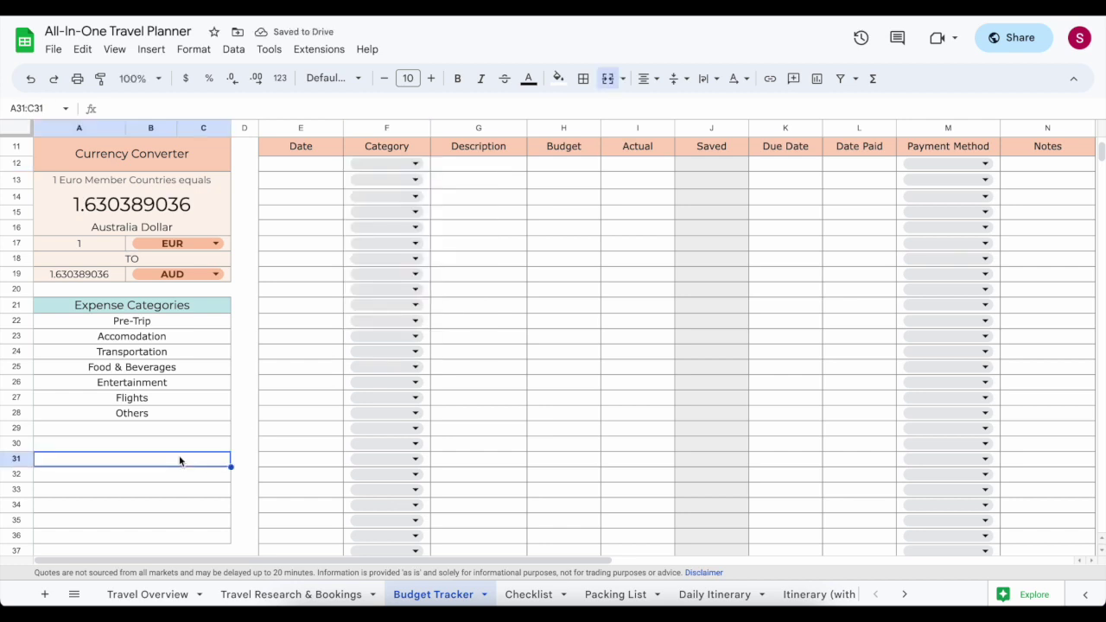
{"action": "left_click", "coordinate": [180, 459]}
{"action": "scroll", "coordinate": [181, 459], "scroll_direction": "down", "scroll_amount": 3}
{"action": "scroll", "coordinate": [309, 374], "scroll_direction": "up", "scroll_amount": 4}
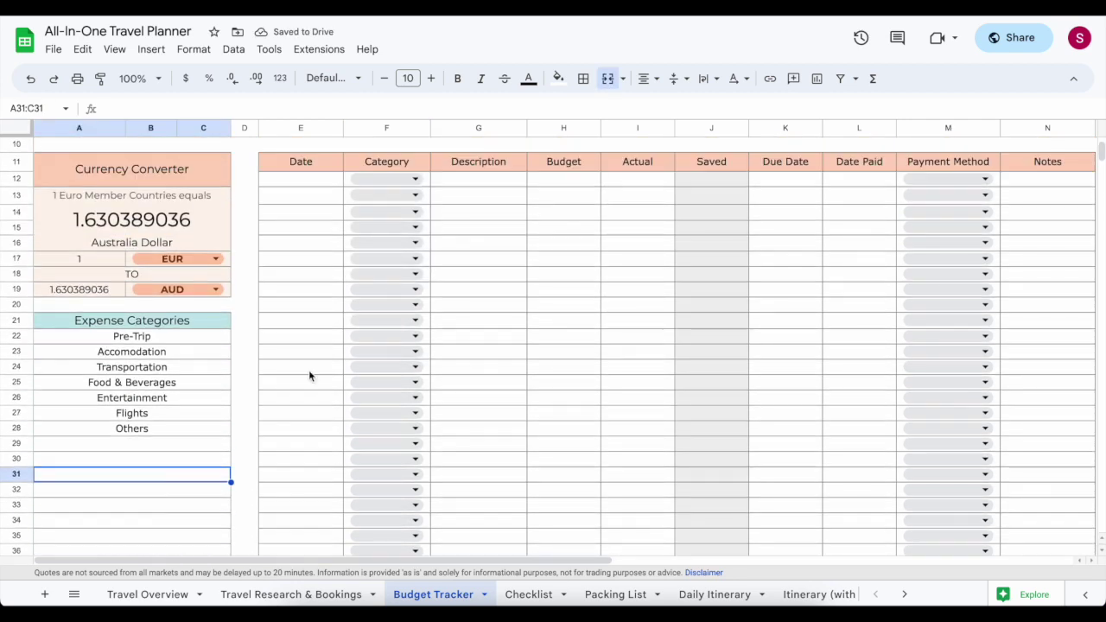
{"action": "left_click", "coordinate": [951, 179]}
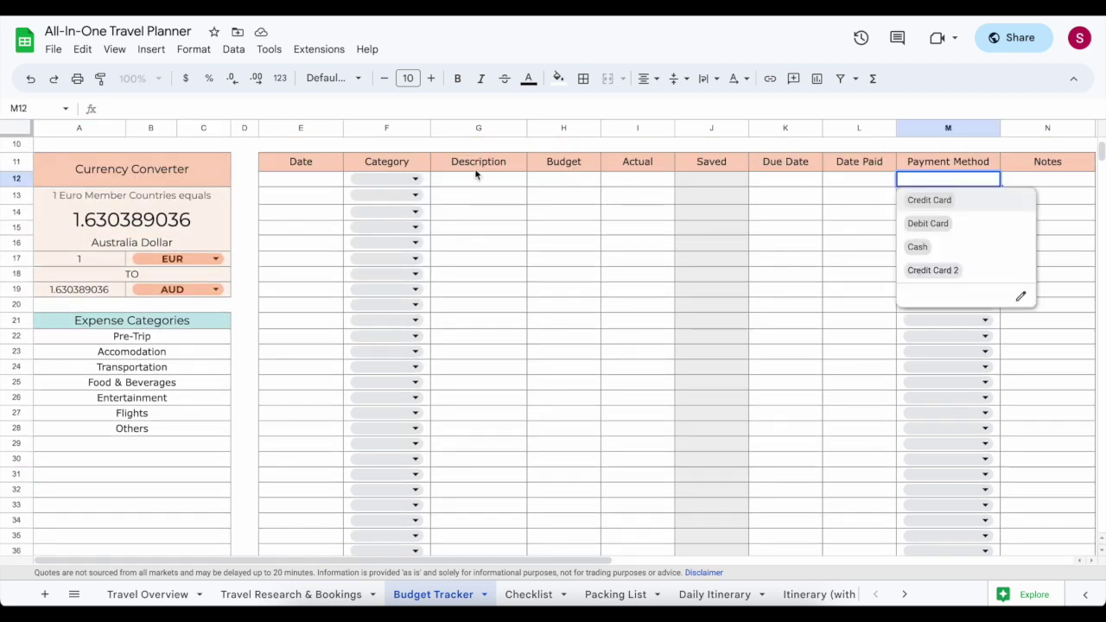
Start the first expense row with the date 4/20/2023, the category Flights and the description Round Trip.
{"action": "double_click", "coordinate": [288, 179]}
{"action": "scroll", "coordinate": [500, 363], "scroll_direction": "up", "scroll_amount": 2}
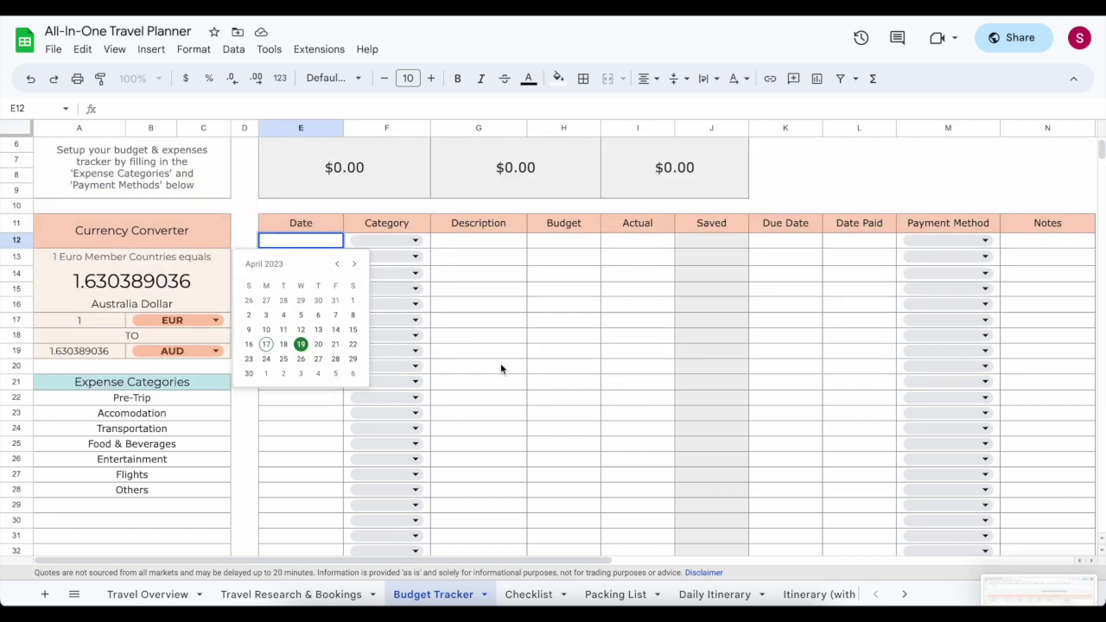
{"action": "left_click", "coordinate": [319, 345]}
{"action": "left_click", "coordinate": [413, 240]}
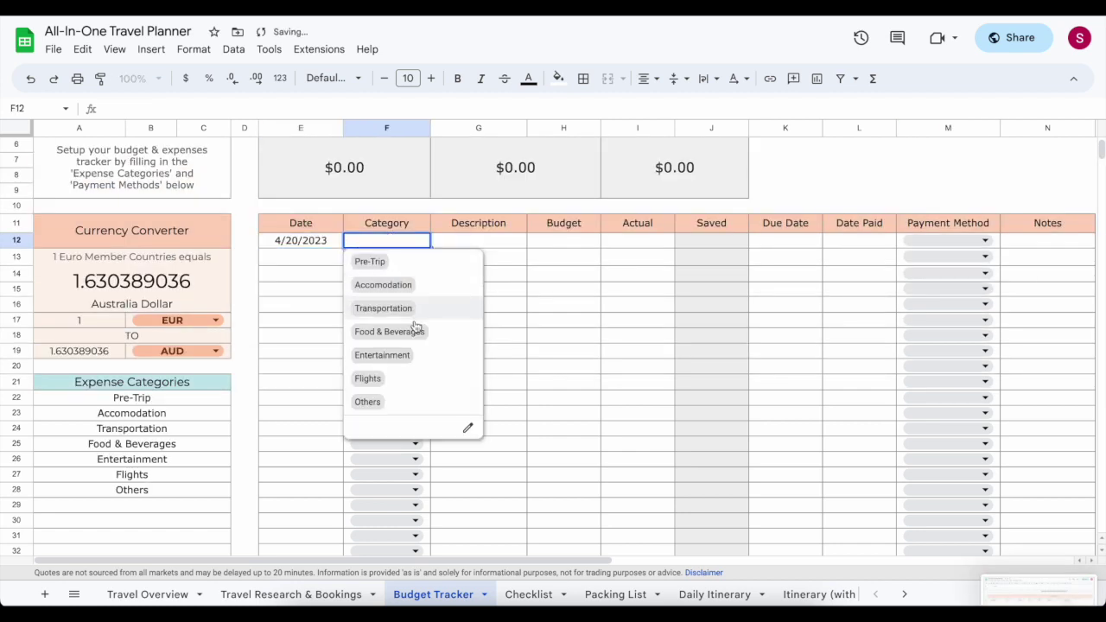
{"action": "left_click", "coordinate": [417, 376]}
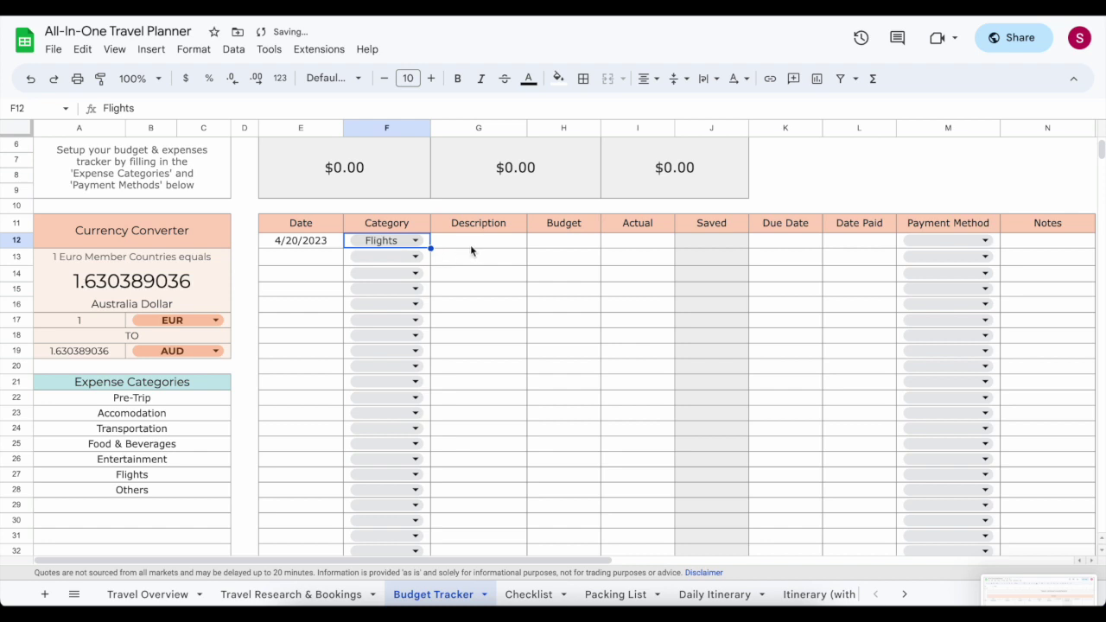
{"action": "left_click", "coordinate": [471, 247]}
{"action": "type", "text": "Round "}
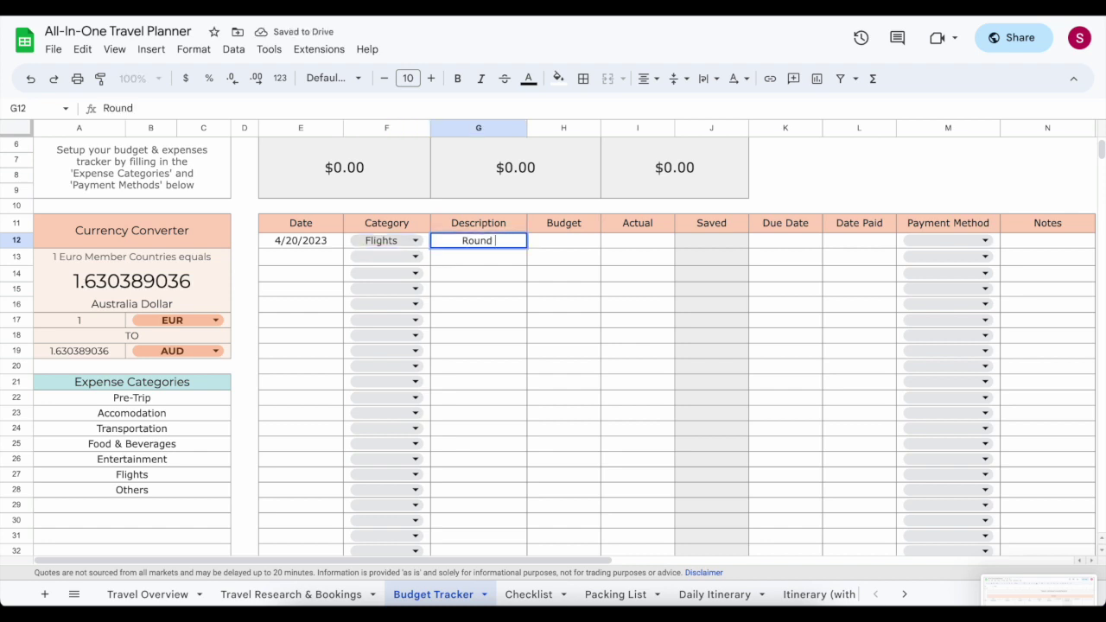
{"action": "type", "text": "Trip"}
Enter a budget of 500 and an actual cost of 300 for the Round Trip expense.
{"action": "left_click", "coordinate": [543, 242]}
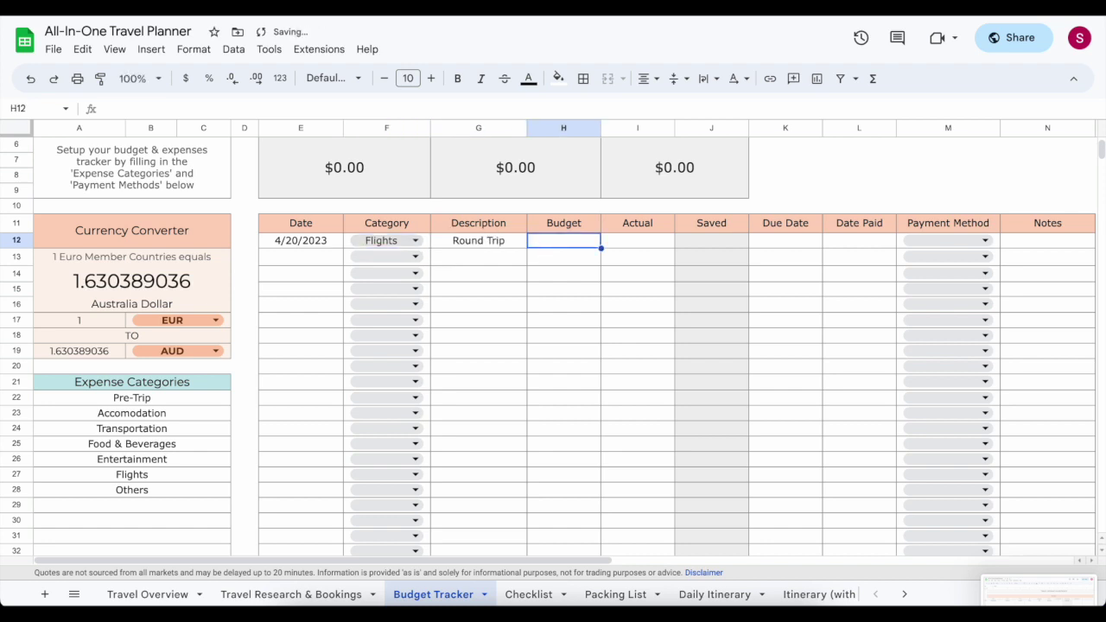
{"action": "type", "text": "500"}
{"action": "left_click", "coordinate": [635, 245]}
{"action": "type", "text": "3"}
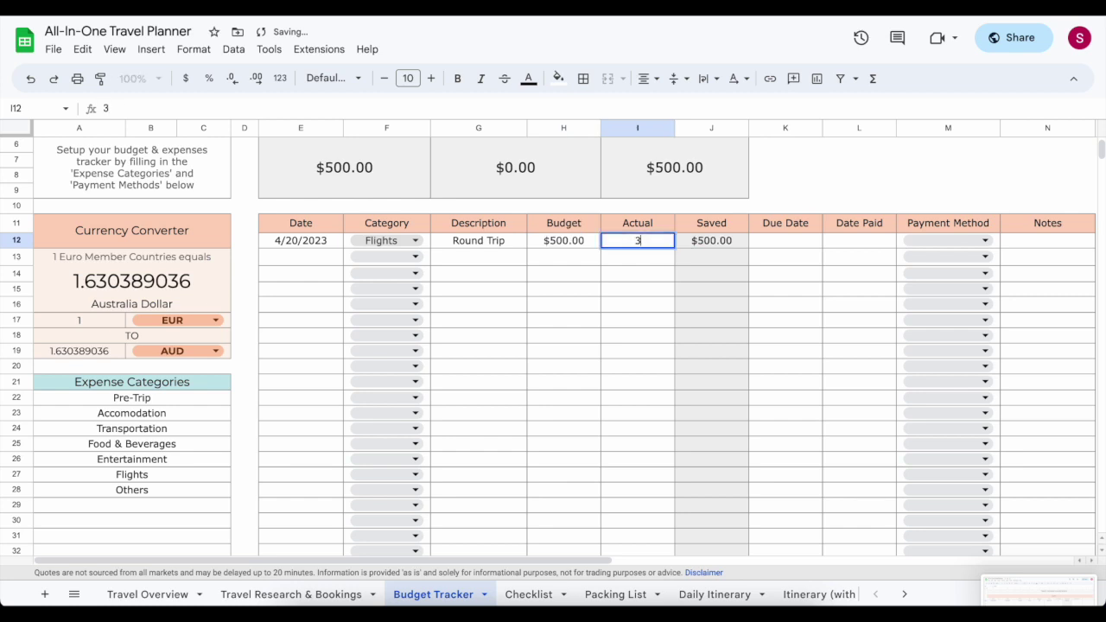
{"action": "type", "text": "00"}
{"action": "left_click", "coordinate": [598, 276]}
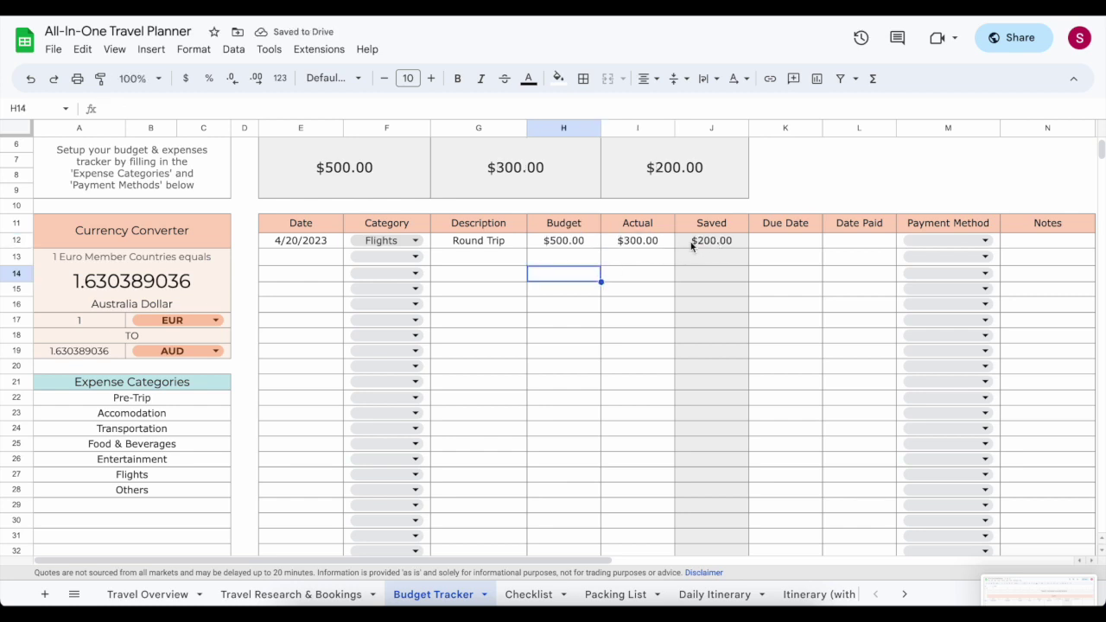
Set the Round Trip expense's due date and date paid to 4/19/2023 and its payment method to Credit Card.
{"action": "double_click", "coordinate": [802, 241]}
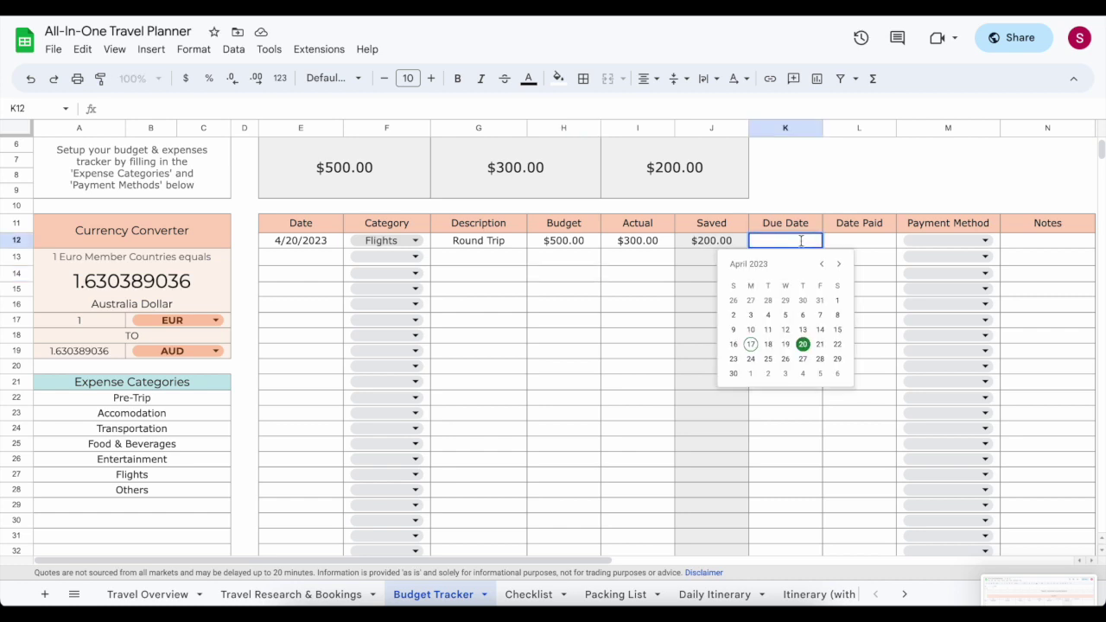
{"action": "left_click", "coordinate": [787, 345]}
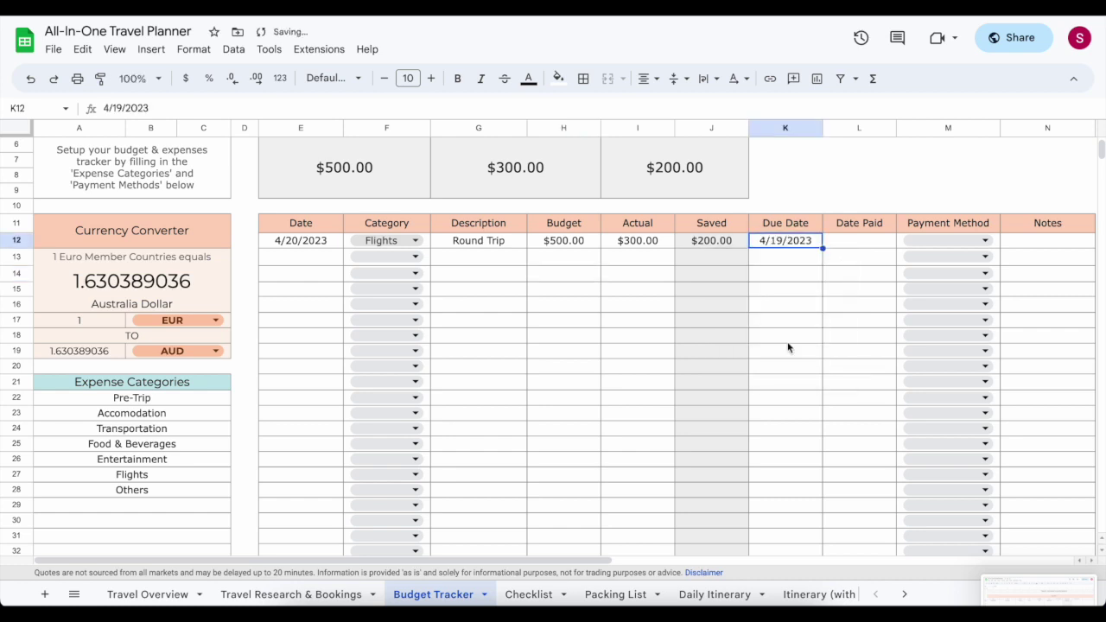
{"action": "double_click", "coordinate": [871, 237]}
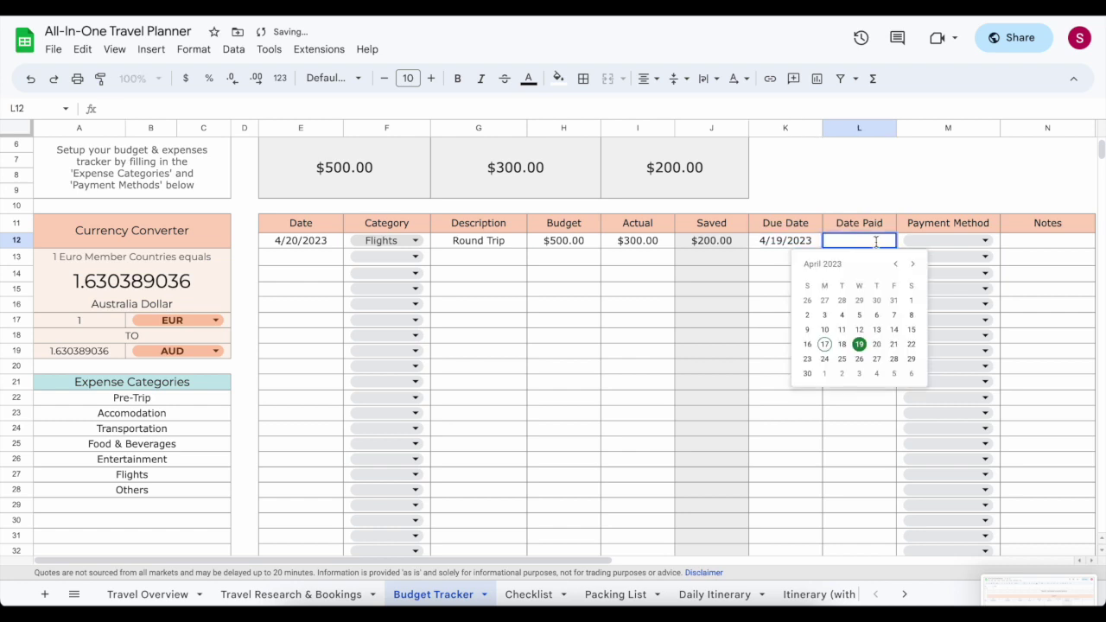
{"action": "left_click", "coordinate": [860, 344]}
{"action": "left_click", "coordinate": [942, 241]}
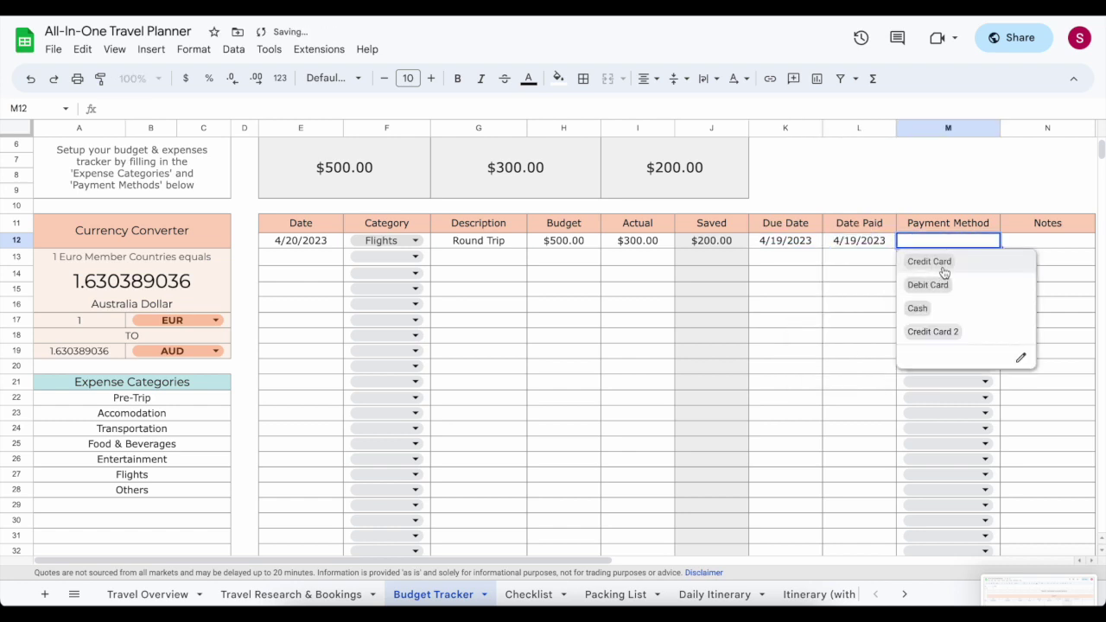
{"action": "left_click", "coordinate": [941, 262]}
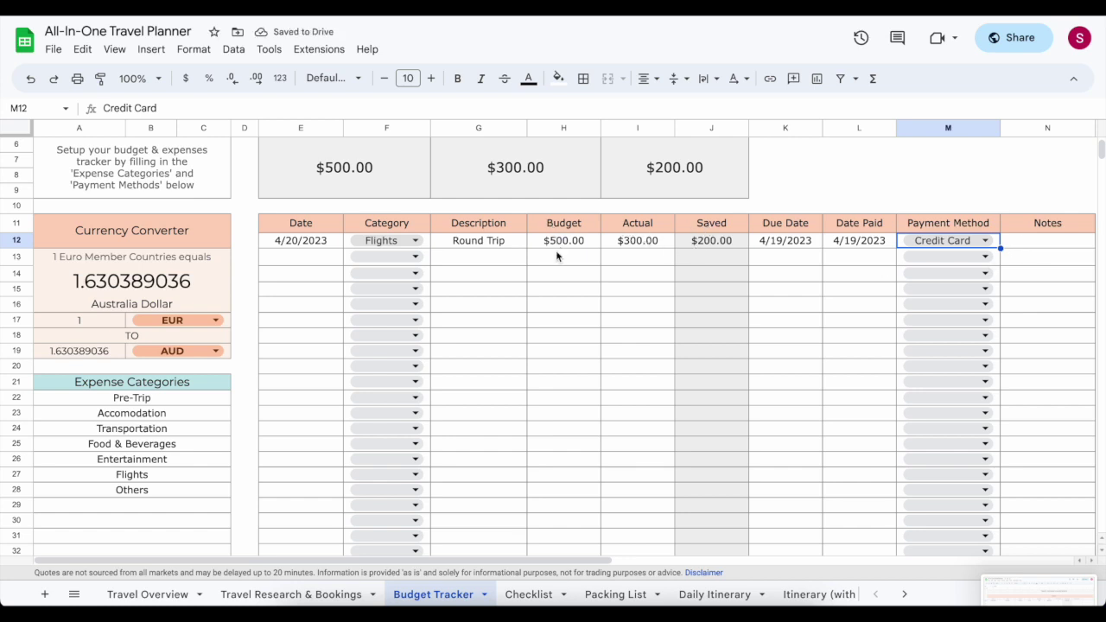
Enter the date 4/21/2023 in the second row of the expense table.
{"action": "scroll", "coordinate": [568, 510], "scroll_direction": "up", "scroll_amount": 2}
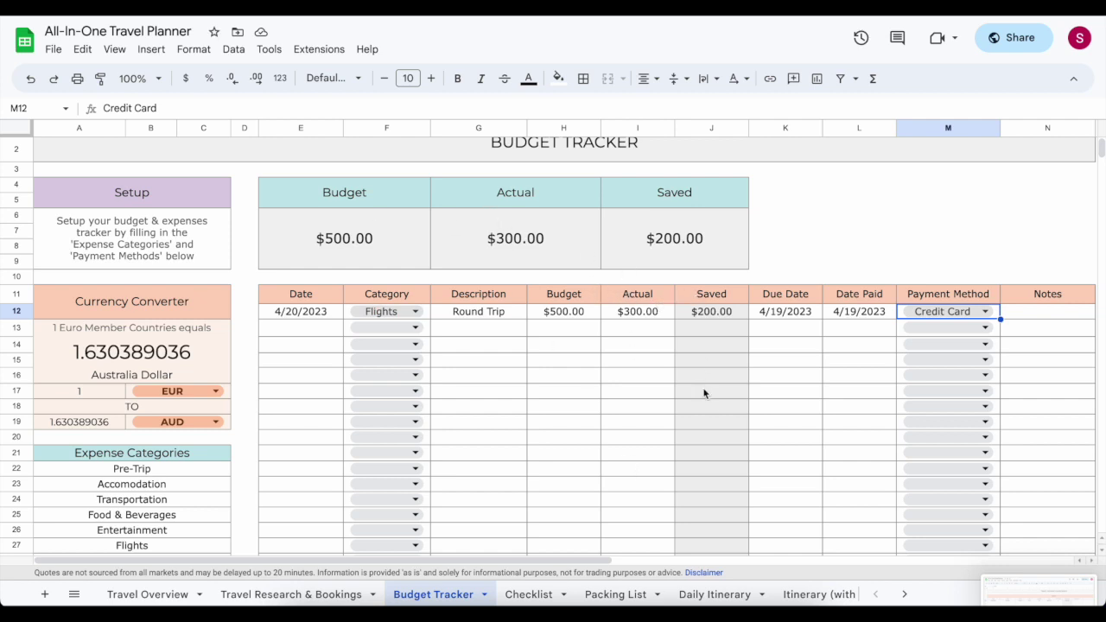
{"action": "left_click", "coordinate": [294, 329]}
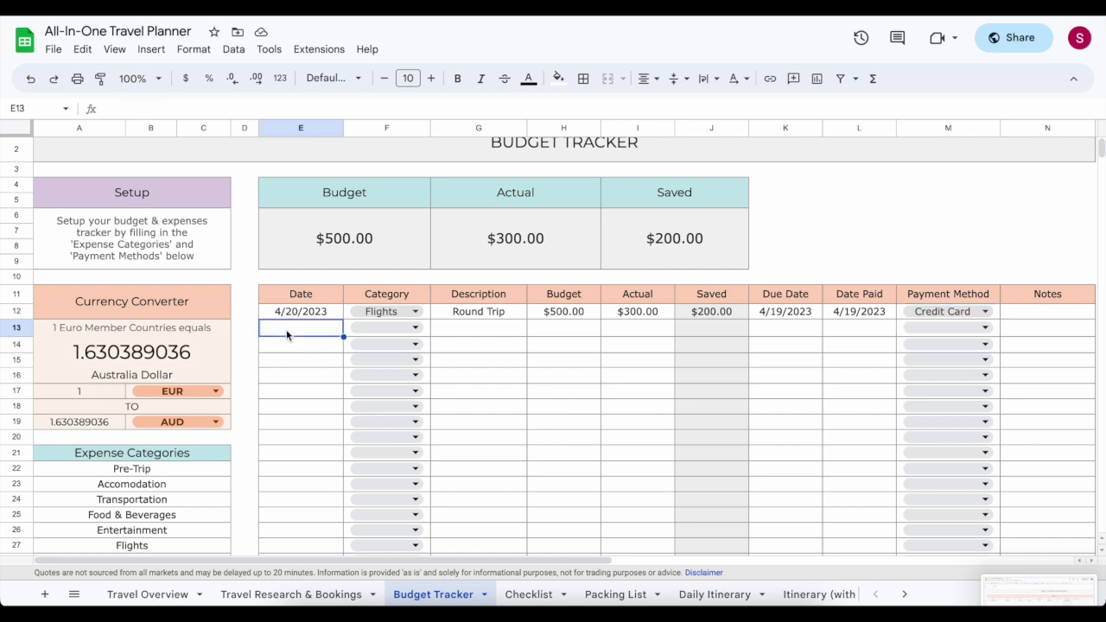
{"action": "double_click", "coordinate": [293, 328]}
{"action": "left_click", "coordinate": [339, 437]}
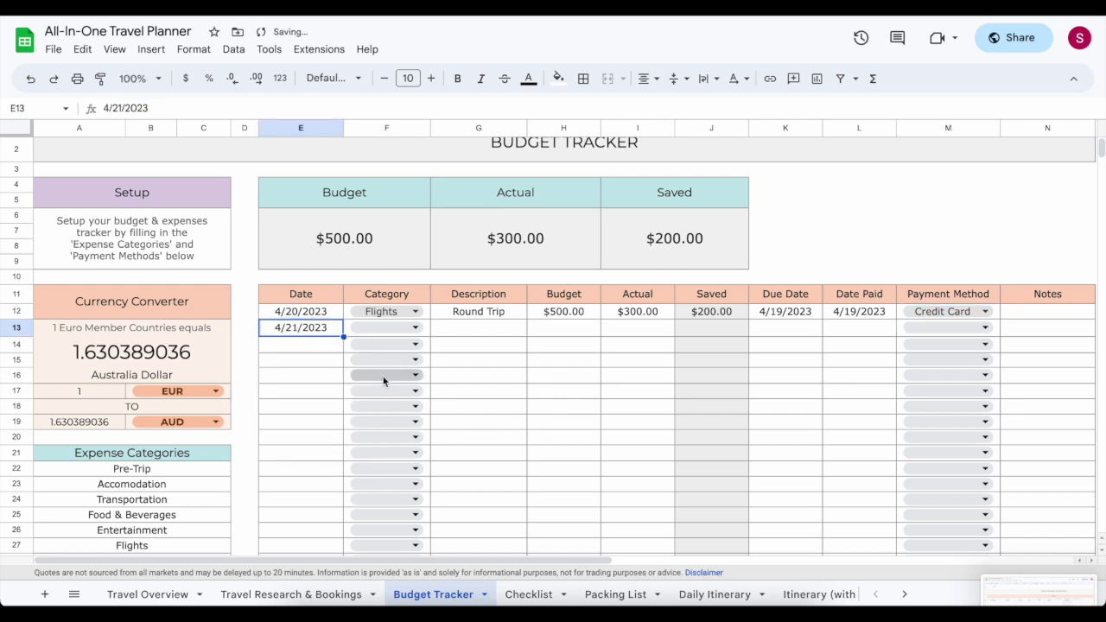
Set the second expense's category to Food & Beverages and its description to Lunch.
{"action": "left_click", "coordinate": [375, 331]}
{"action": "left_click", "coordinate": [391, 420]}
{"action": "left_click", "coordinate": [462, 337]}
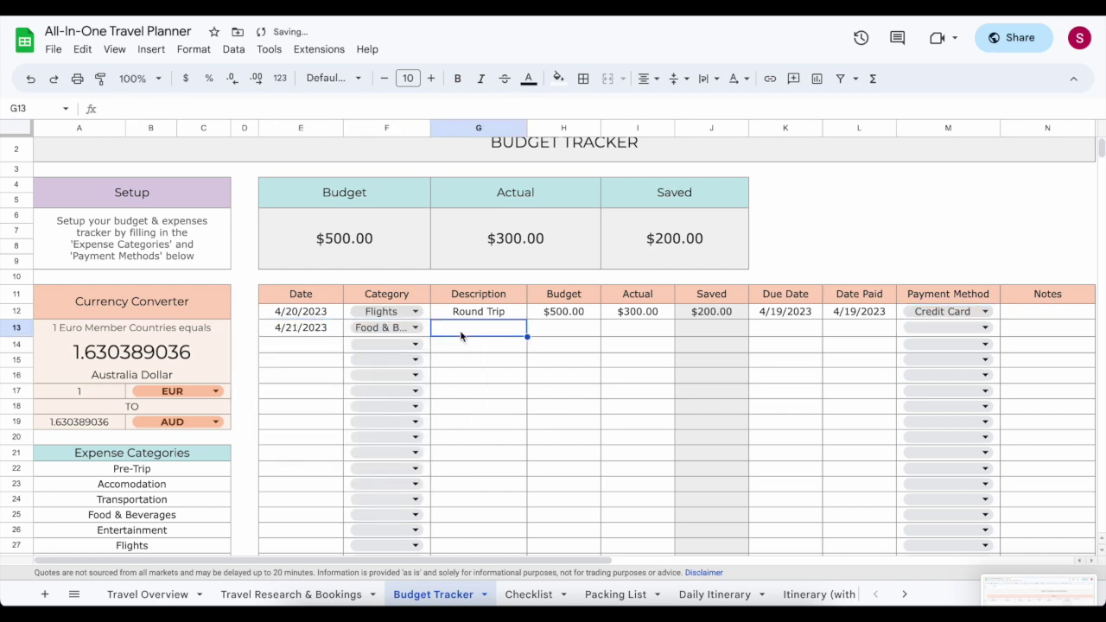
{"action": "type", "text": "Lunch"}
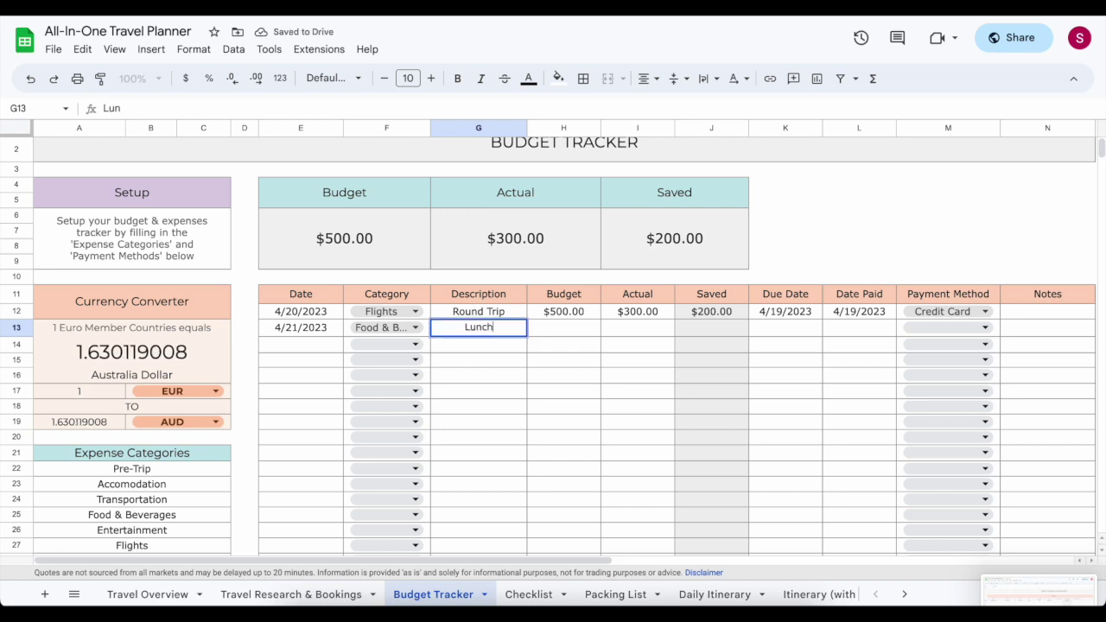
Enter a budget of 20 and an actual cost of 19 for the Lunch expense.
{"action": "left_click", "coordinate": [578, 330]}
{"action": "type", "text": "20"}
{"action": "left_click", "coordinate": [616, 334]}
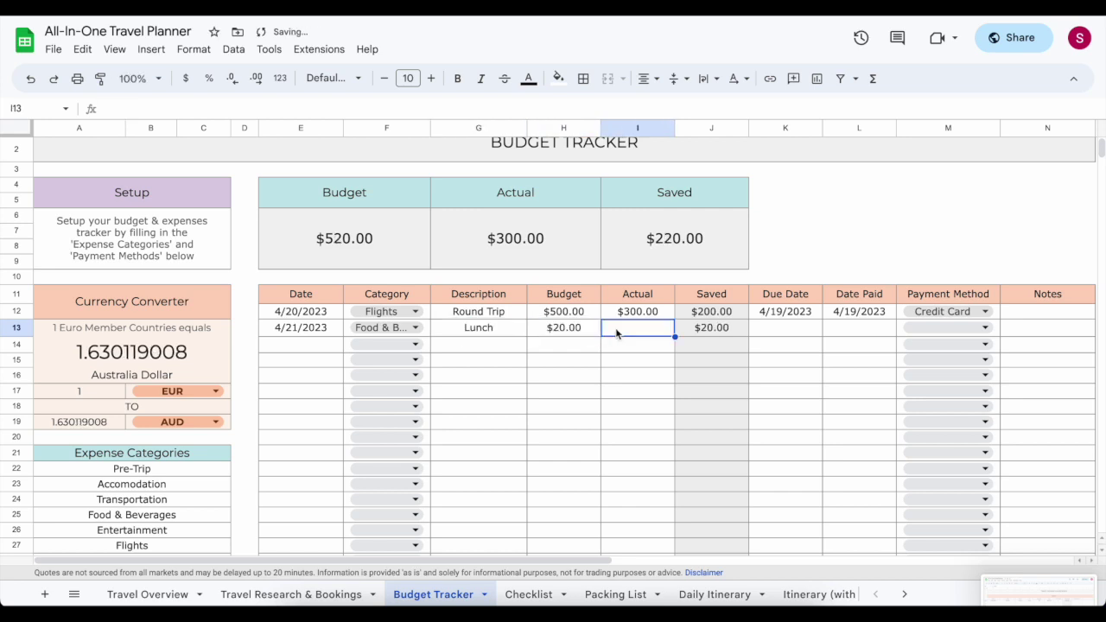
{"action": "type", "text": "19"}
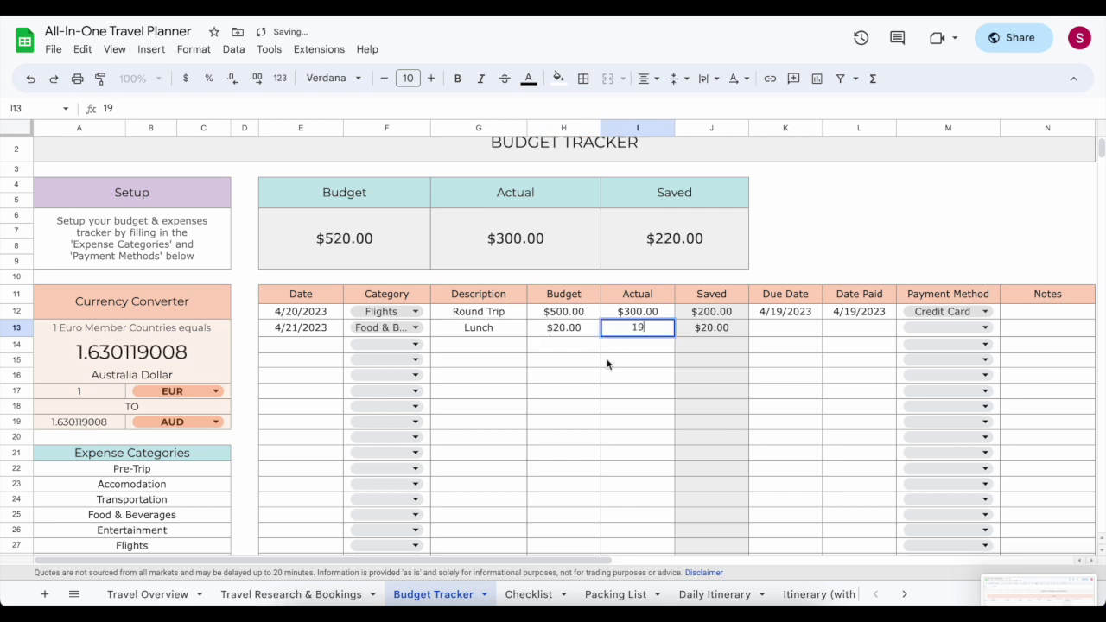
{"action": "left_click", "coordinate": [622, 361]}
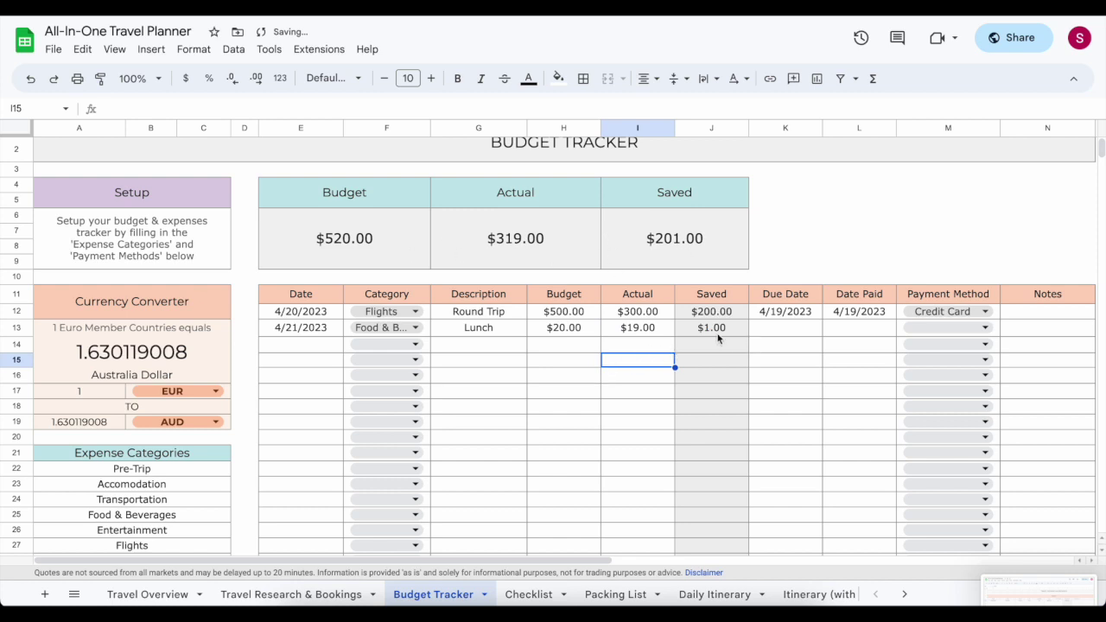
Clear the budget and actual amounts of the Round Trip and Lunch expenses.
{"action": "scroll", "coordinate": [714, 316], "scroll_direction": "down", "scroll_amount": 2}
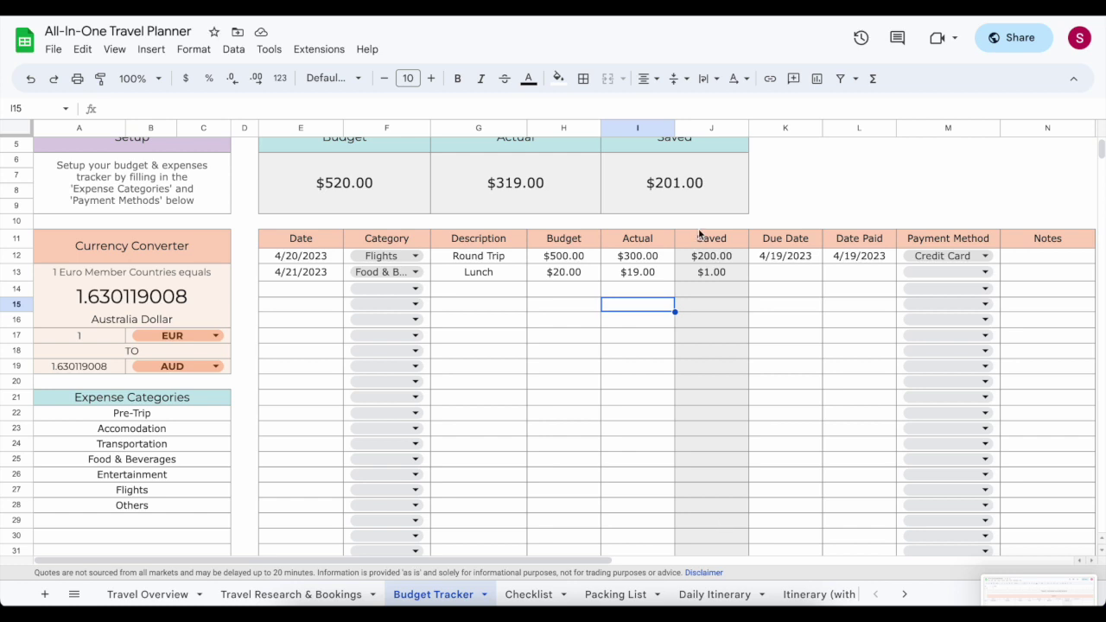
{"action": "scroll", "coordinate": [709, 477], "scroll_direction": "down", "scroll_amount": 1}
{"action": "scroll", "coordinate": [710, 514], "scroll_direction": "up", "scroll_amount": 3}
{"action": "left_click_drag", "start_coordinate": [638, 346], "coordinate": [564, 325]}
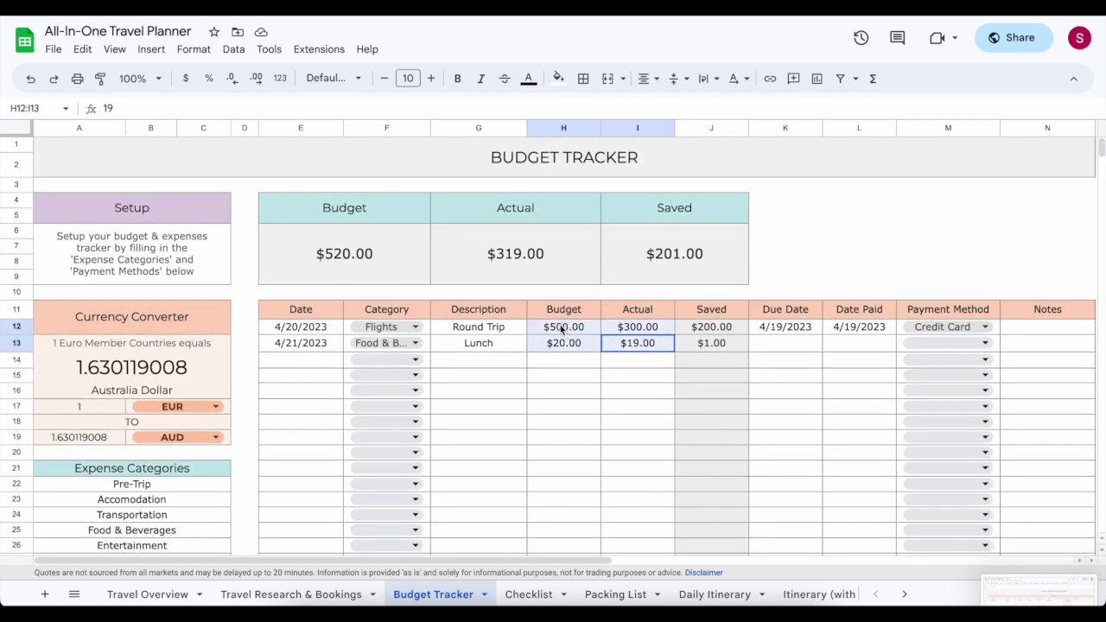
{"action": "key", "text": "Delete"}
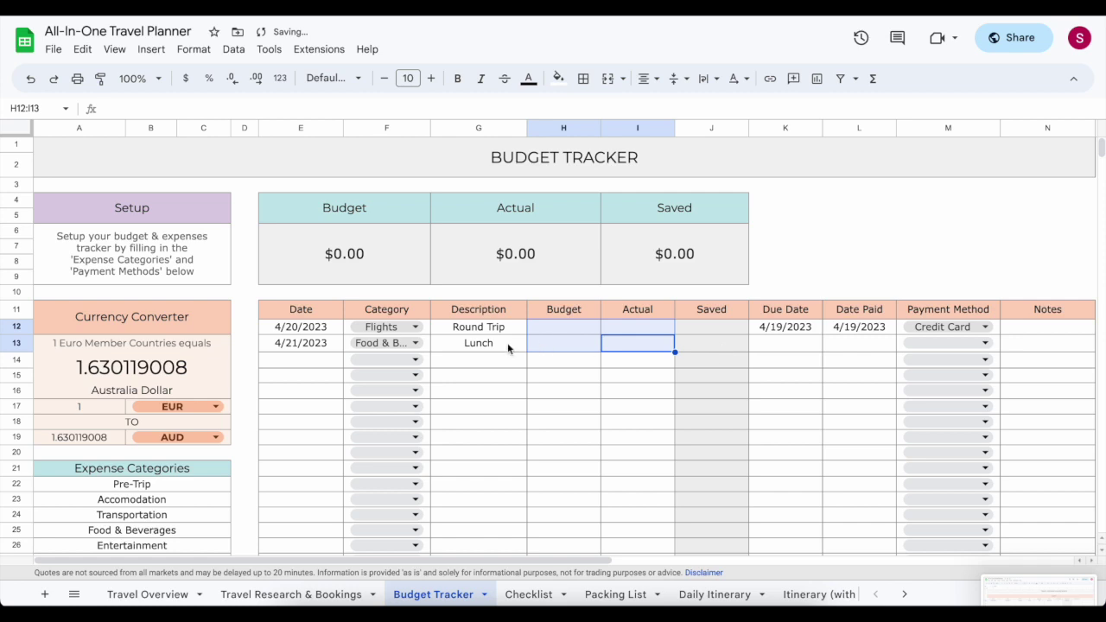
On the Checklist sheet, check off Passport, Vaccine Certificate, Hotel Reservation, Plane Tickets, Backpack and Hang Bag under Must Have.
{"action": "scroll", "coordinate": [510, 397], "scroll_direction": "down", "scroll_amount": 1}
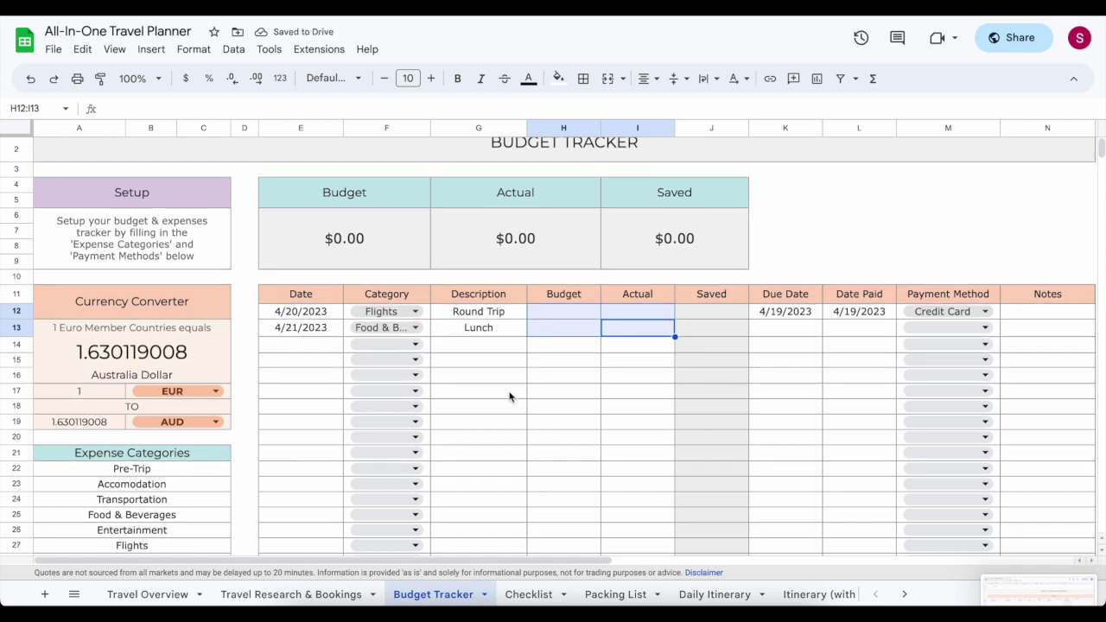
{"action": "left_click", "coordinate": [529, 596]}
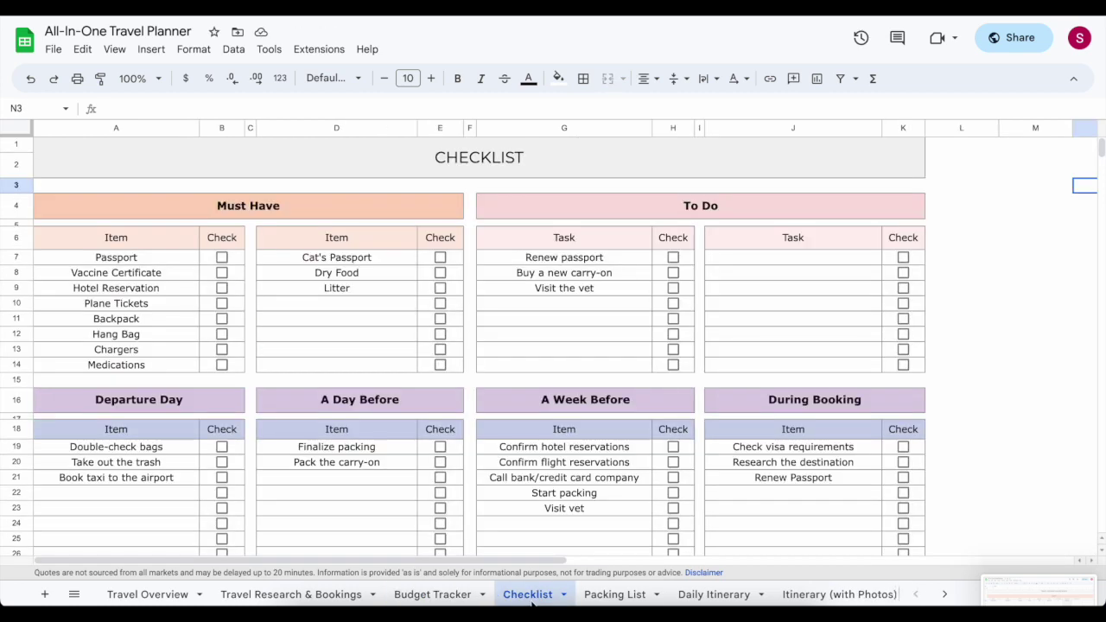
{"action": "scroll", "coordinate": [509, 286], "scroll_direction": "down", "scroll_amount": 5}
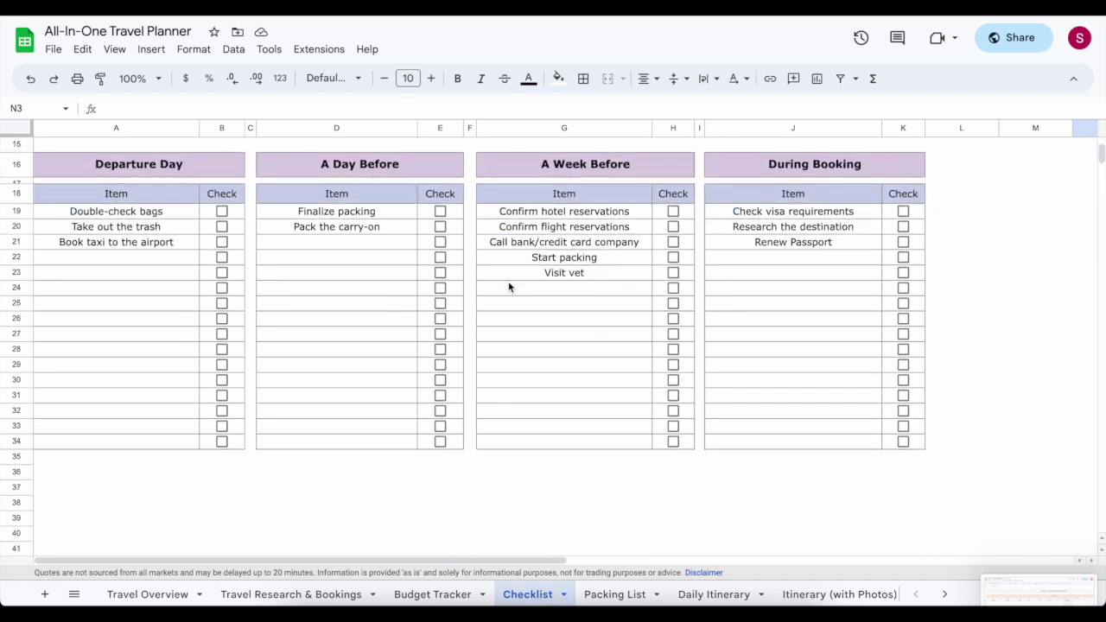
{"action": "scroll", "coordinate": [508, 285], "scroll_direction": "up", "scroll_amount": 5}
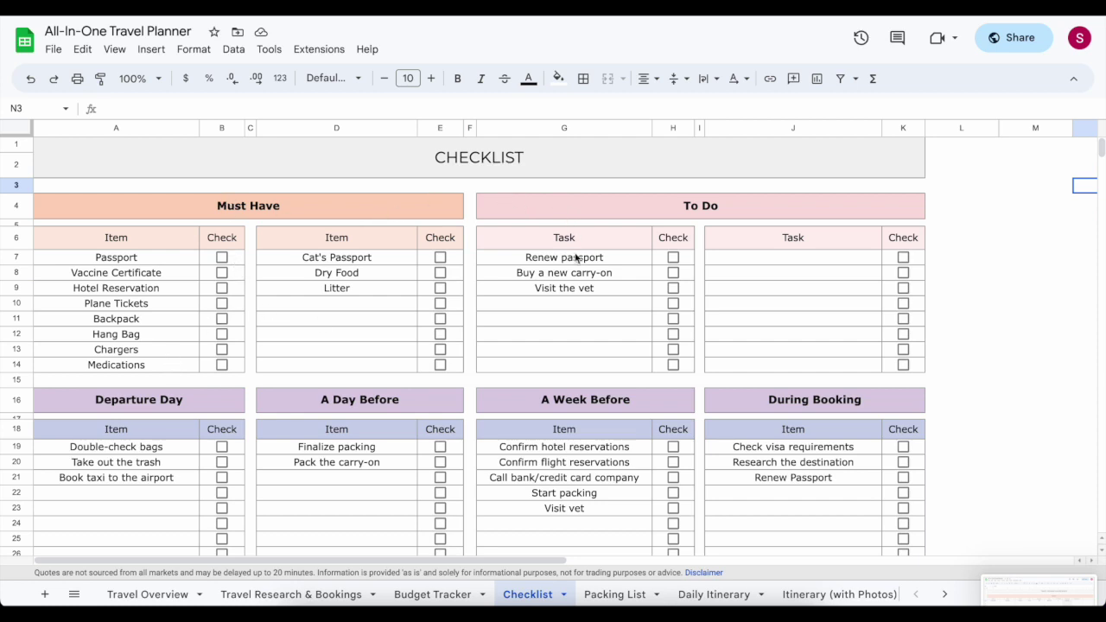
{"action": "scroll", "coordinate": [322, 277], "scroll_direction": "down", "scroll_amount": 2}
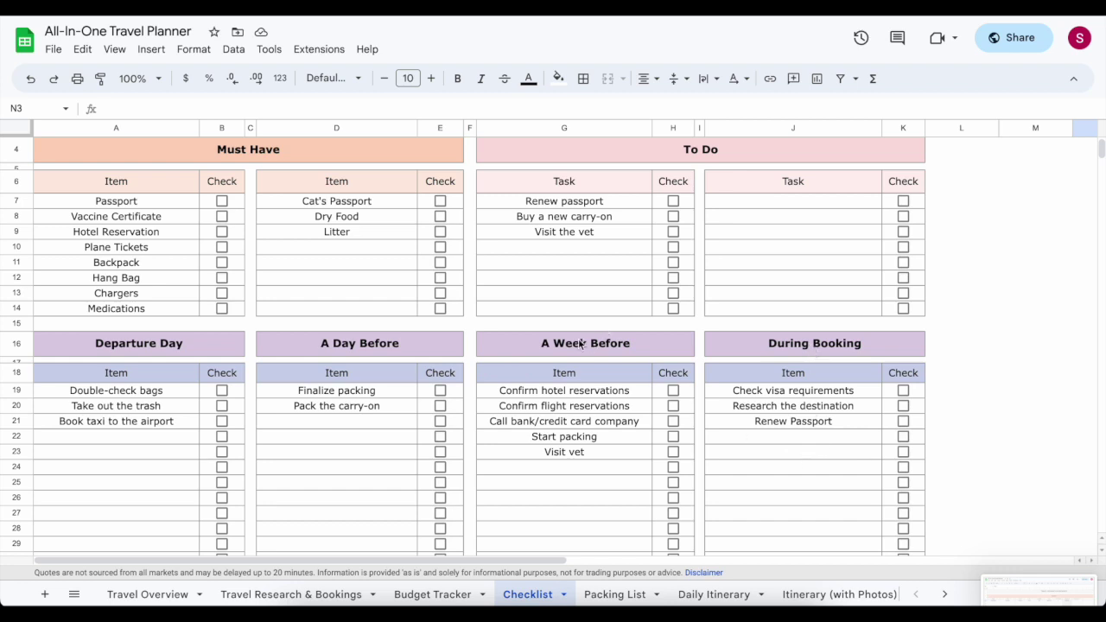
{"action": "scroll", "coordinate": [235, 305], "scroll_direction": "up", "scroll_amount": 1}
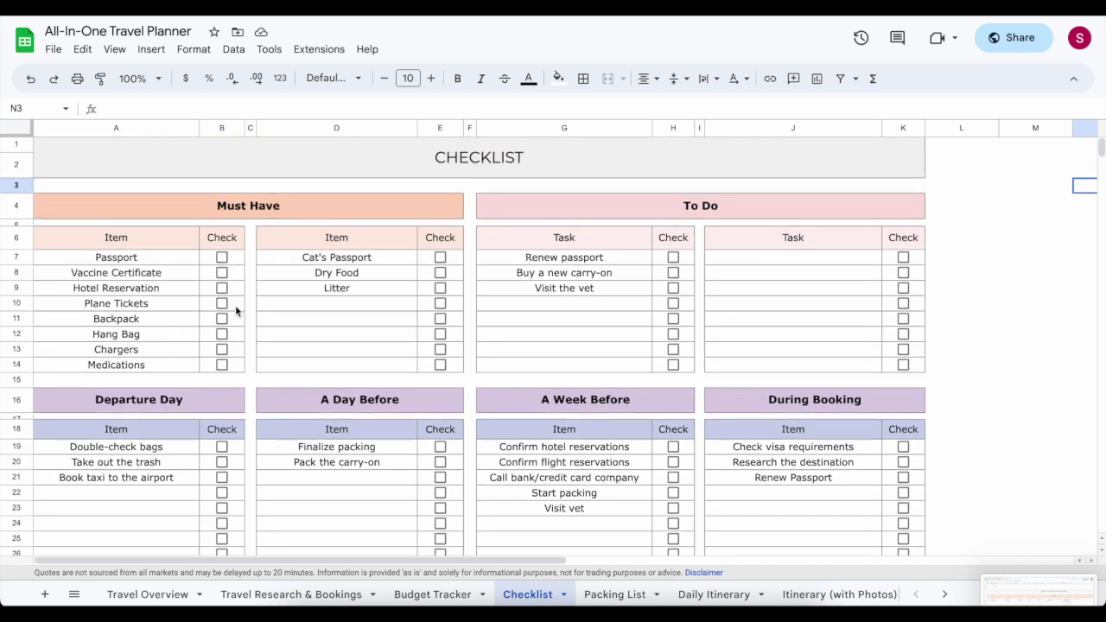
{"action": "left_click", "coordinate": [221, 256]}
{"action": "left_click", "coordinate": [221, 287]}
{"action": "left_click", "coordinate": [221, 273]}
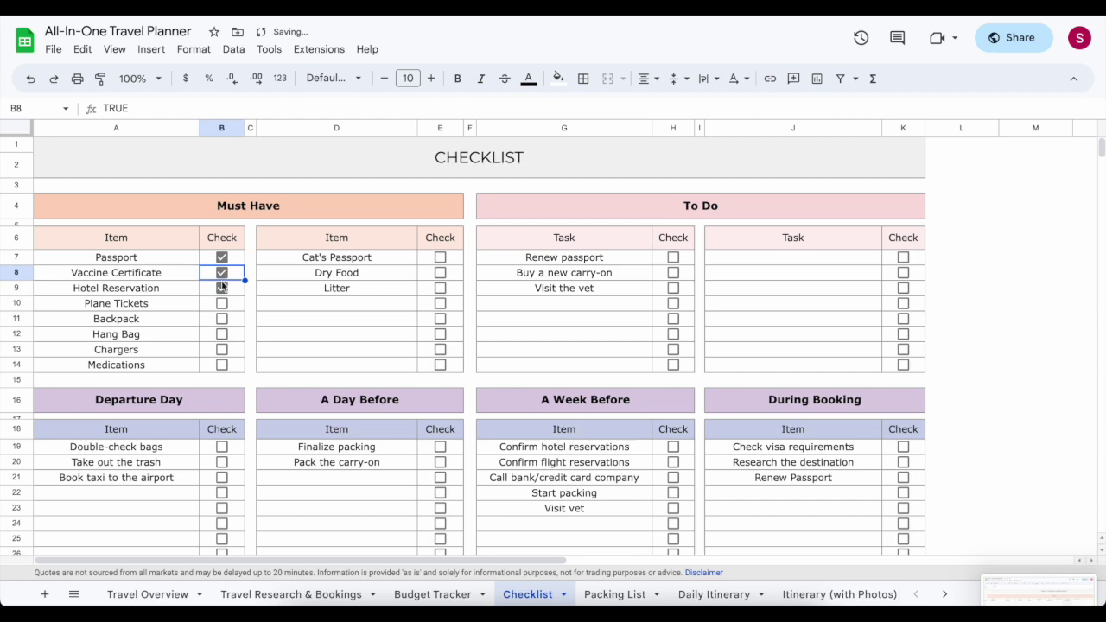
{"action": "left_click", "coordinate": [222, 304]}
{"action": "left_click", "coordinate": [222, 319]}
{"action": "left_click", "coordinate": [223, 334]}
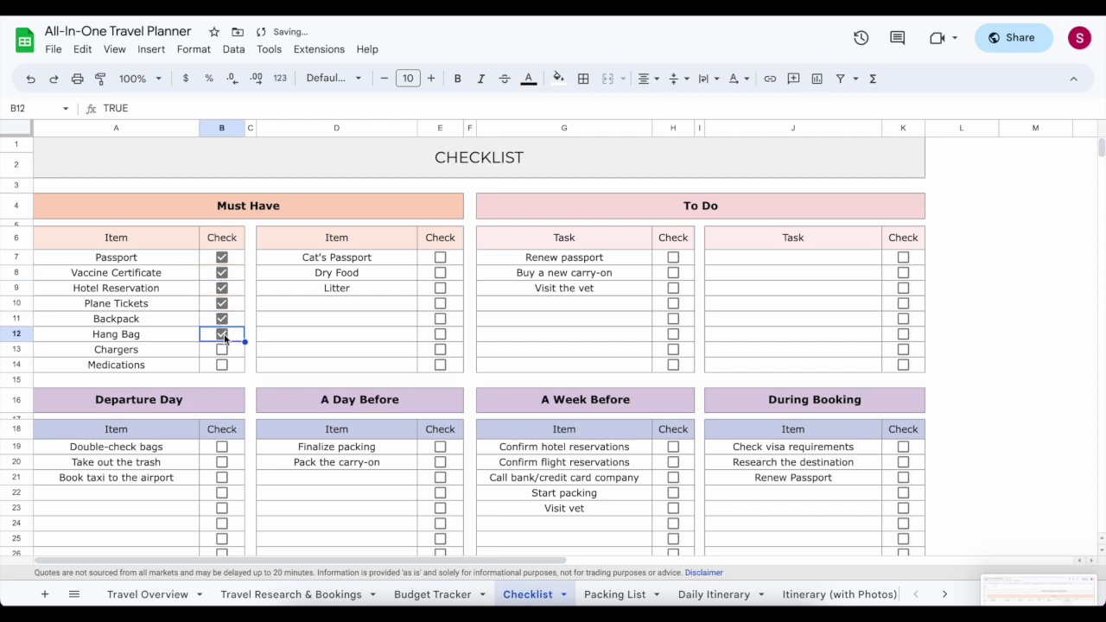
On the Packing List sheet, replace the Person 1 heading with the traveller's first name.
{"action": "left_click", "coordinate": [614, 594]}
{"action": "left_click", "coordinate": [236, 207]}
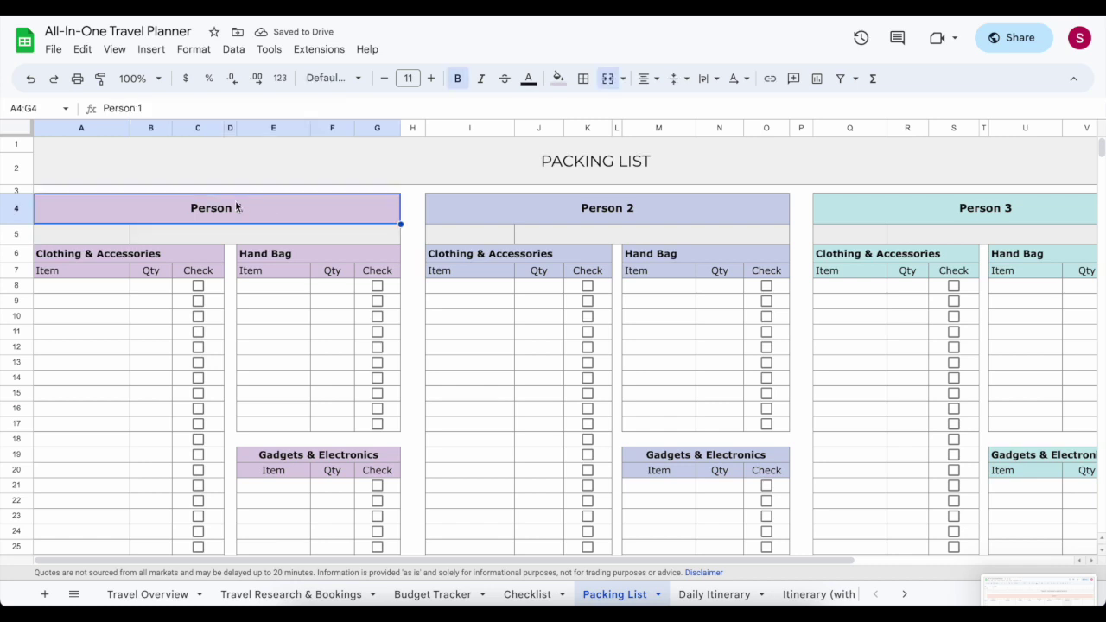
{"action": "type", "text": "Anna"}
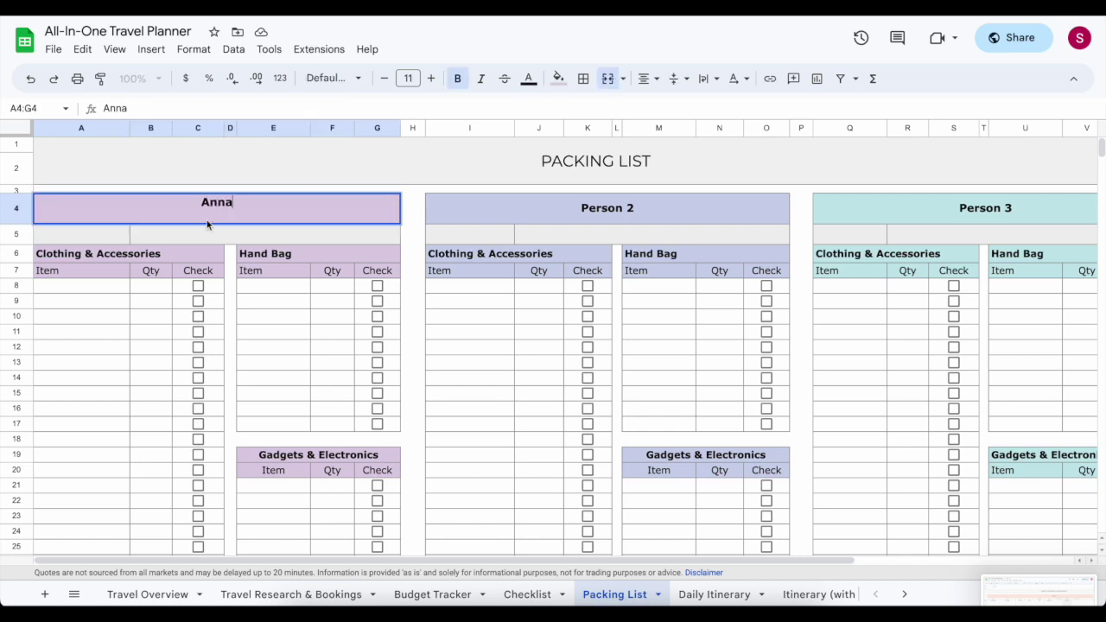
List Dress, Tshirts, socks and whatever as the first traveller's Clothing & Accessories items.
{"action": "left_click", "coordinate": [108, 286]}
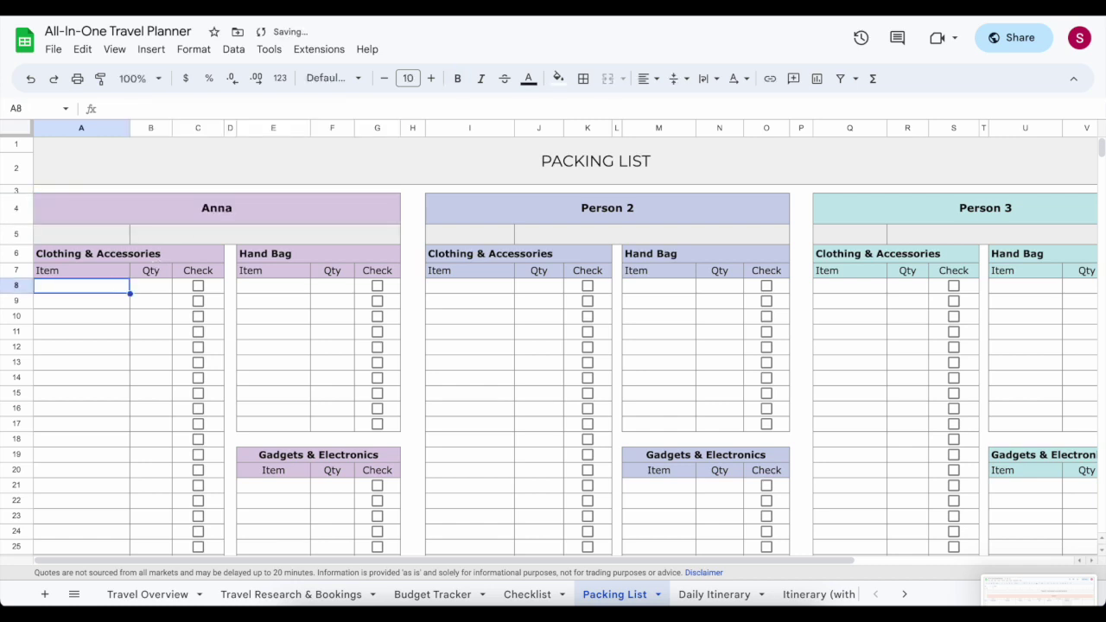
{"action": "type", "text": "Dress"}
{"action": "left_click", "coordinate": [87, 302]}
{"action": "type", "text": "Tshirts"}
{"action": "left_click", "coordinate": [74, 316]}
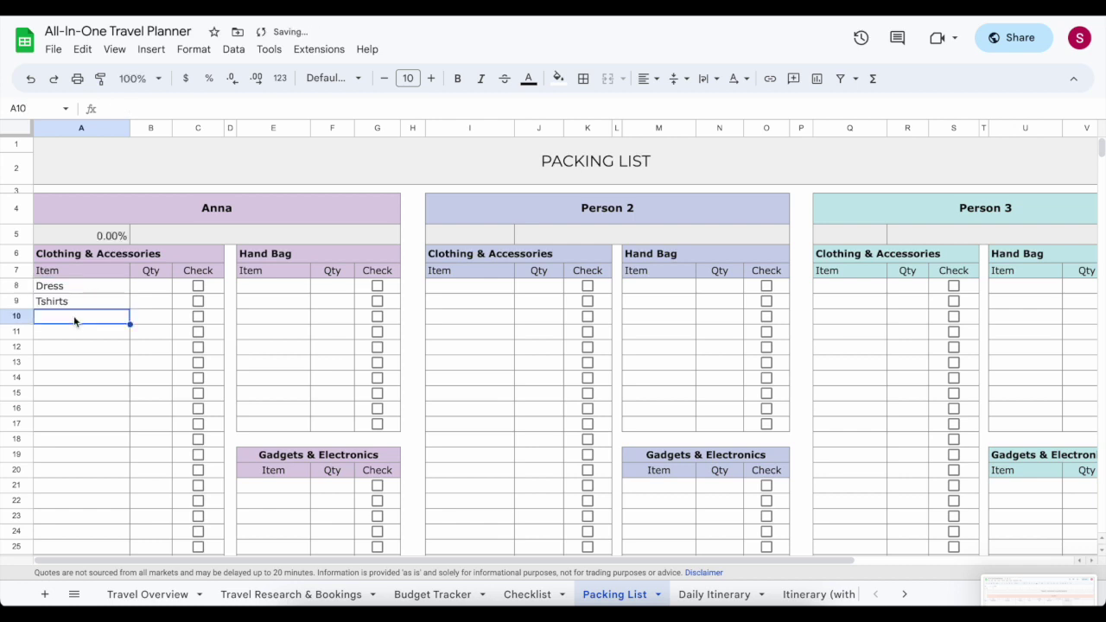
{"action": "type", "text": "socks"}
{"action": "left_click", "coordinate": [75, 333]}
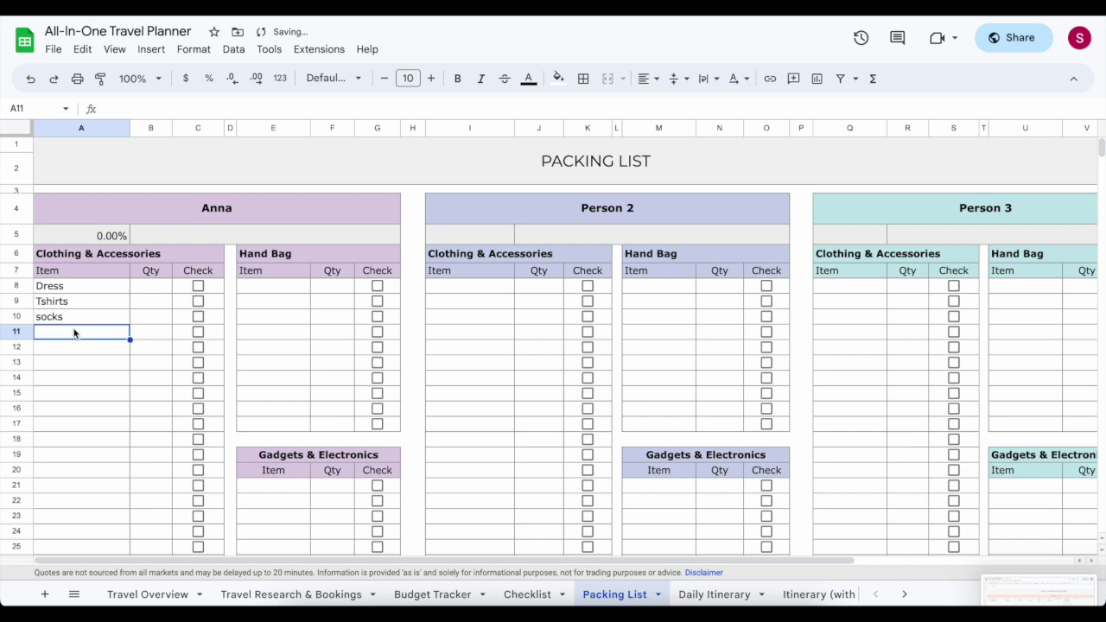
{"action": "type", "text": "whatever"}
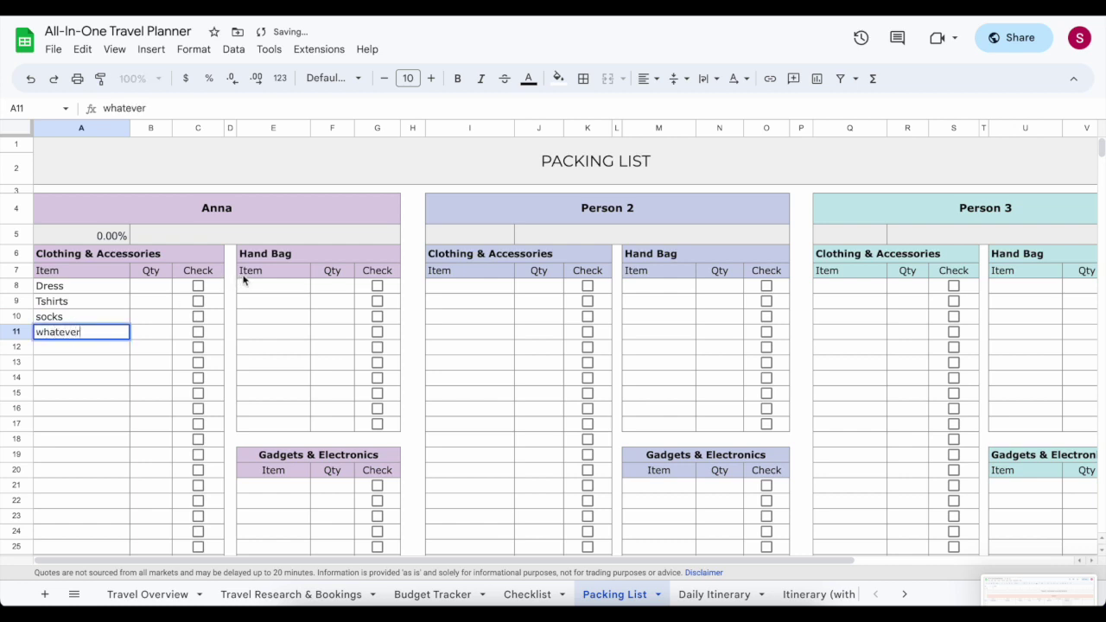
Add passport and make-up to the first traveller's Hand Bag list and mobile to their Gadgets & Electronics list.
{"action": "left_click", "coordinate": [246, 283]}
{"action": "type", "text": "passport"}
{"action": "left_click", "coordinate": [300, 303]}
{"action": "type", "text": "make-up"}
{"action": "left_click", "coordinate": [259, 489]}
{"action": "scroll", "coordinate": [259, 492], "scroll_direction": "down", "scroll_amount": 1}
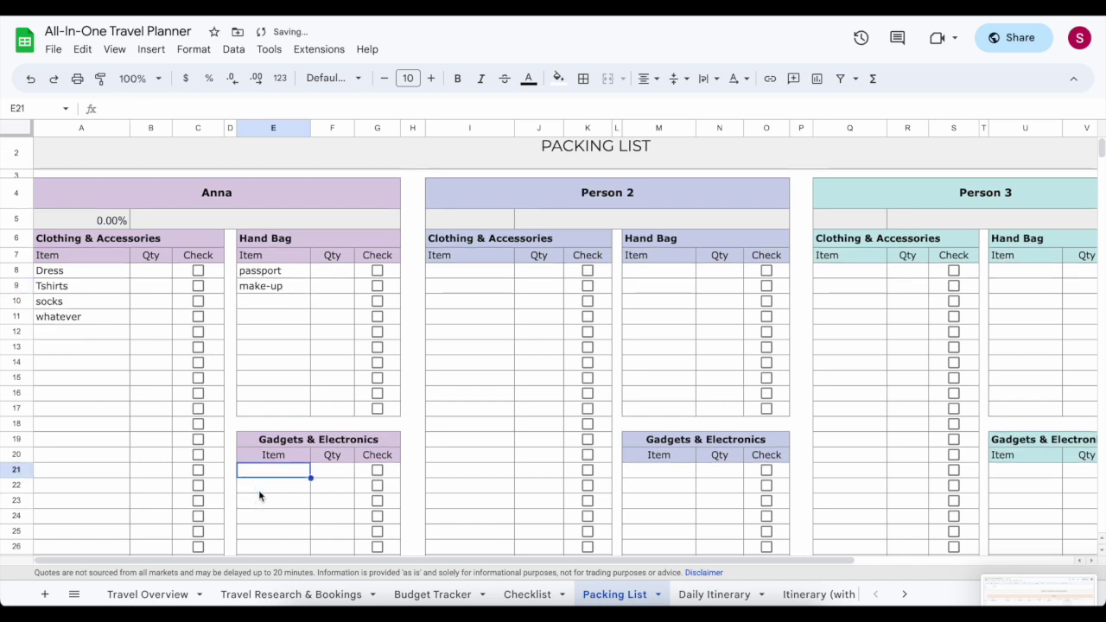
{"action": "type", "text": "mobile"}
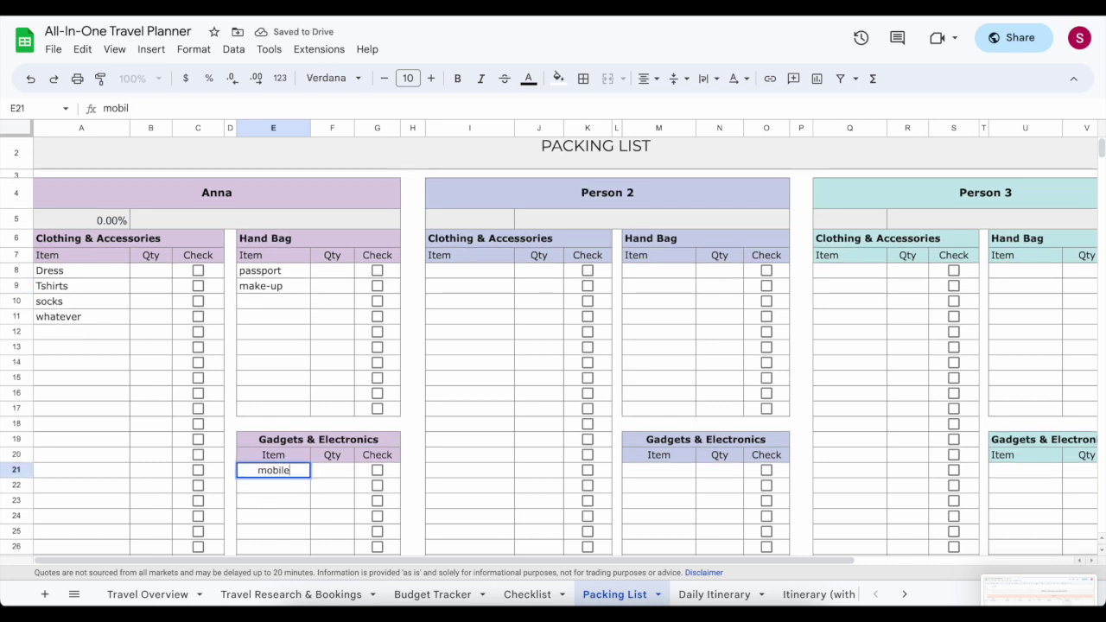
{"action": "left_click", "coordinate": [260, 517]}
Check off all the first traveller's listed clothing, hand bag and gadget items as packed.
{"action": "left_click", "coordinate": [198, 271]}
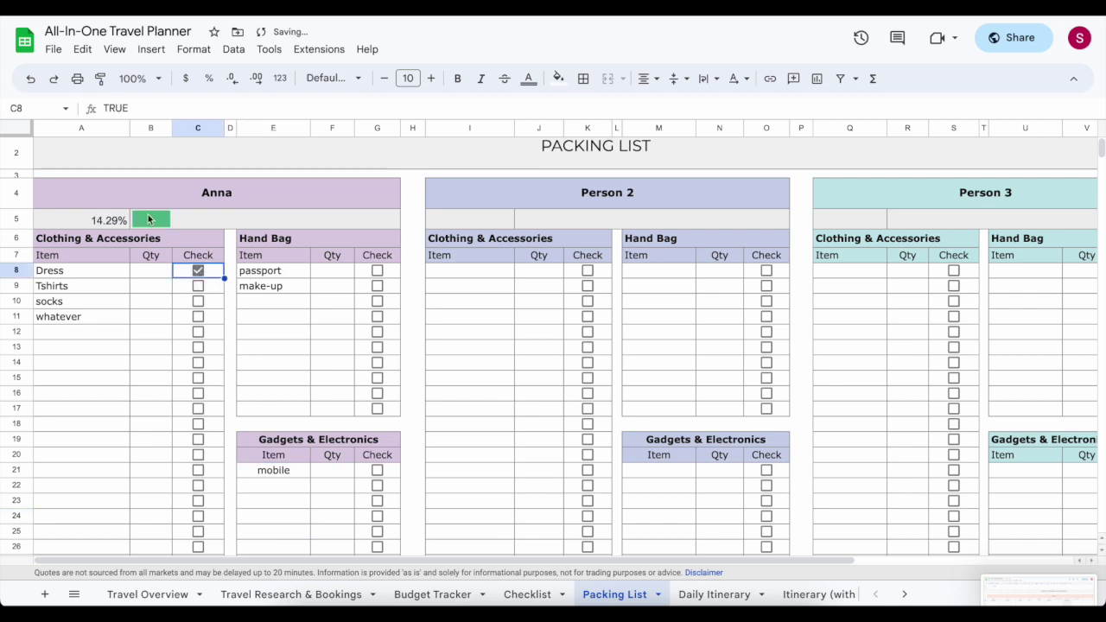
{"action": "left_click", "coordinate": [198, 287]}
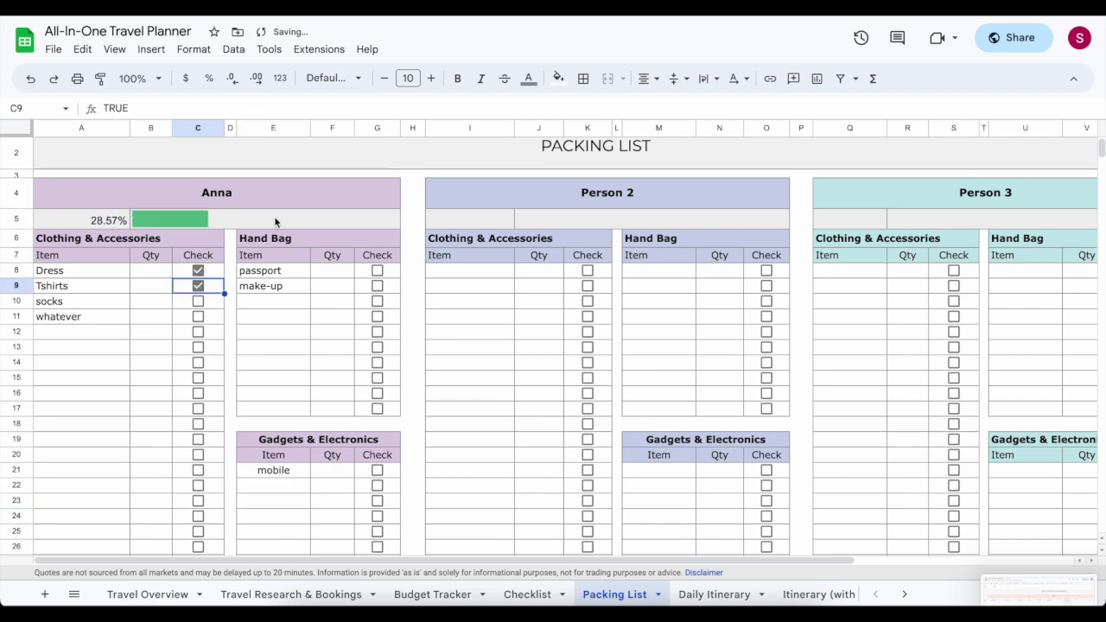
{"action": "left_click", "coordinate": [198, 302]}
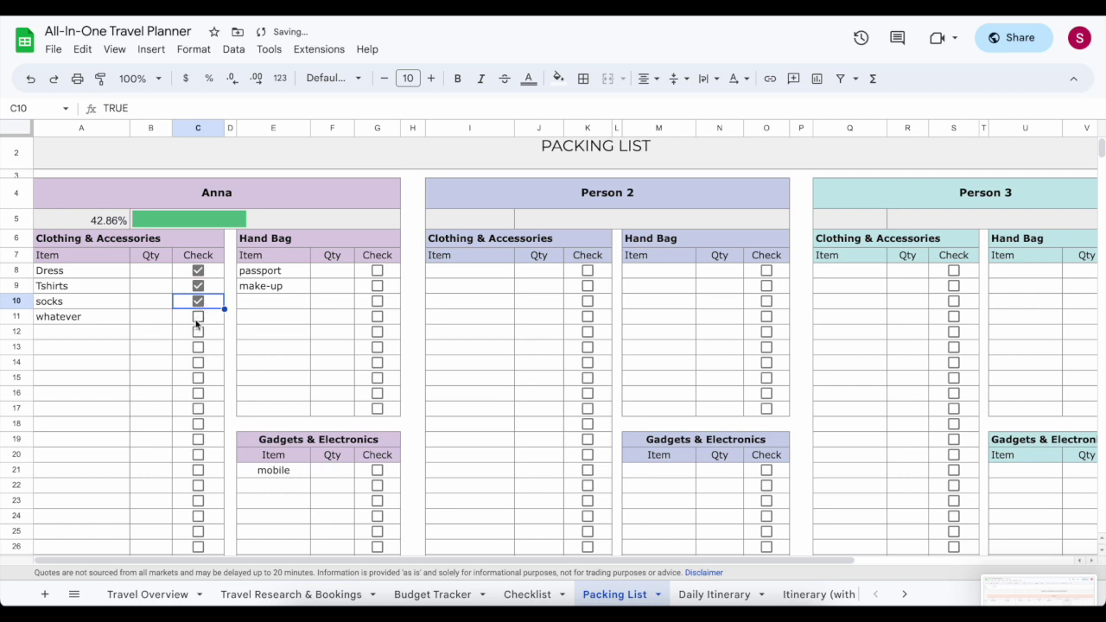
{"action": "left_click", "coordinate": [198, 317]}
{"action": "left_click", "coordinate": [377, 271]}
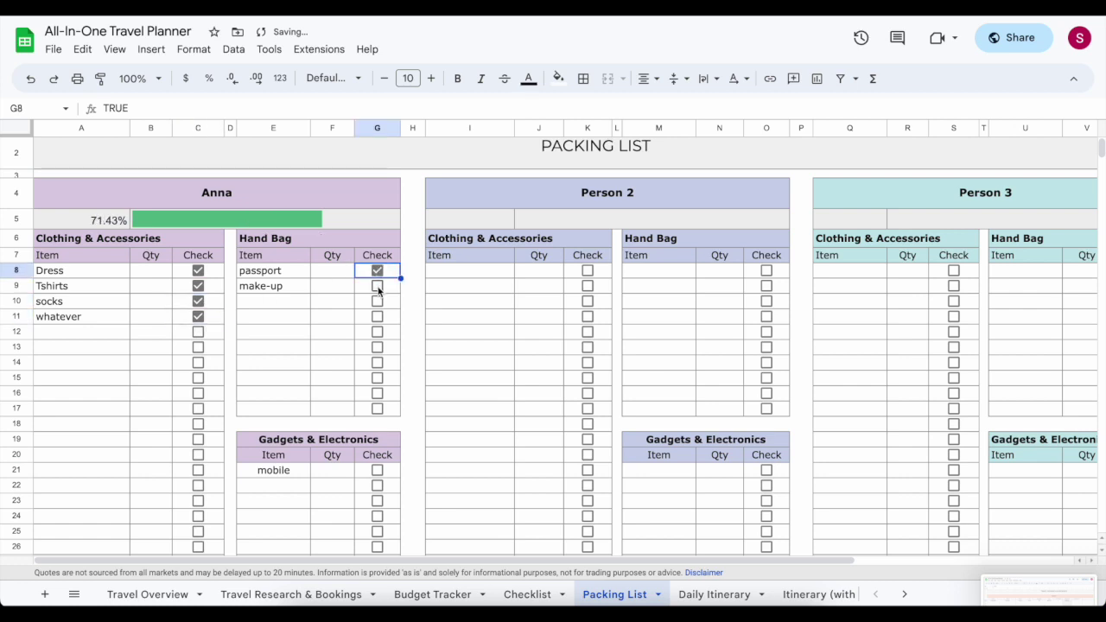
{"action": "left_click", "coordinate": [377, 286]}
{"action": "left_click", "coordinate": [377, 471]}
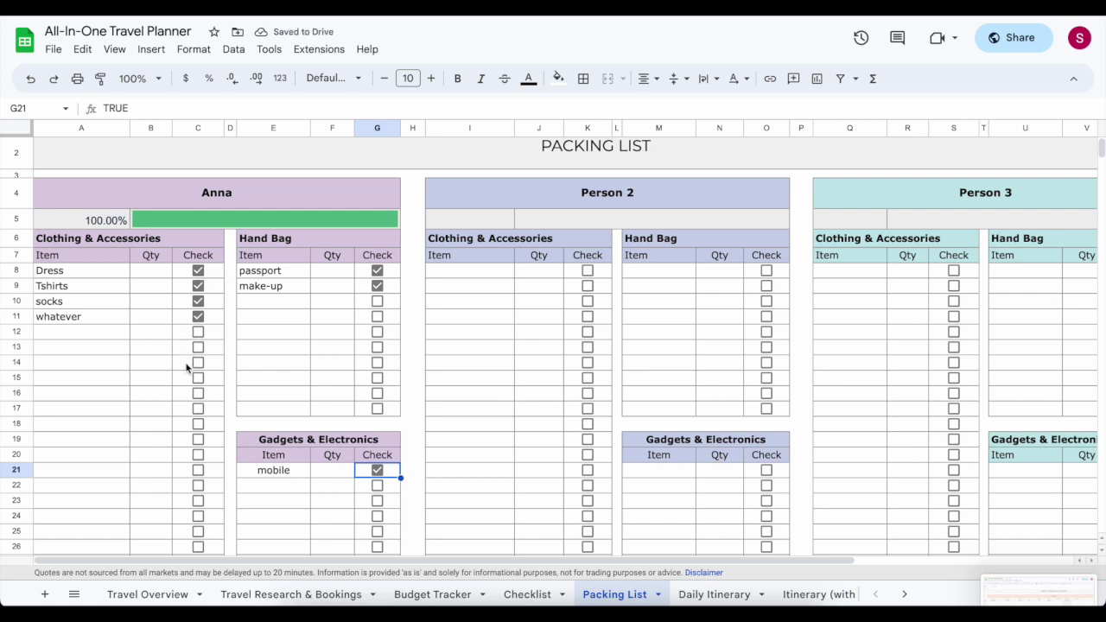
Look through the Toiletries and Others sections and the other travellers' packing lists, and open the Daily Itinerary sheet.
{"action": "scroll", "coordinate": [192, 509], "scroll_direction": "down", "scroll_amount": 3}
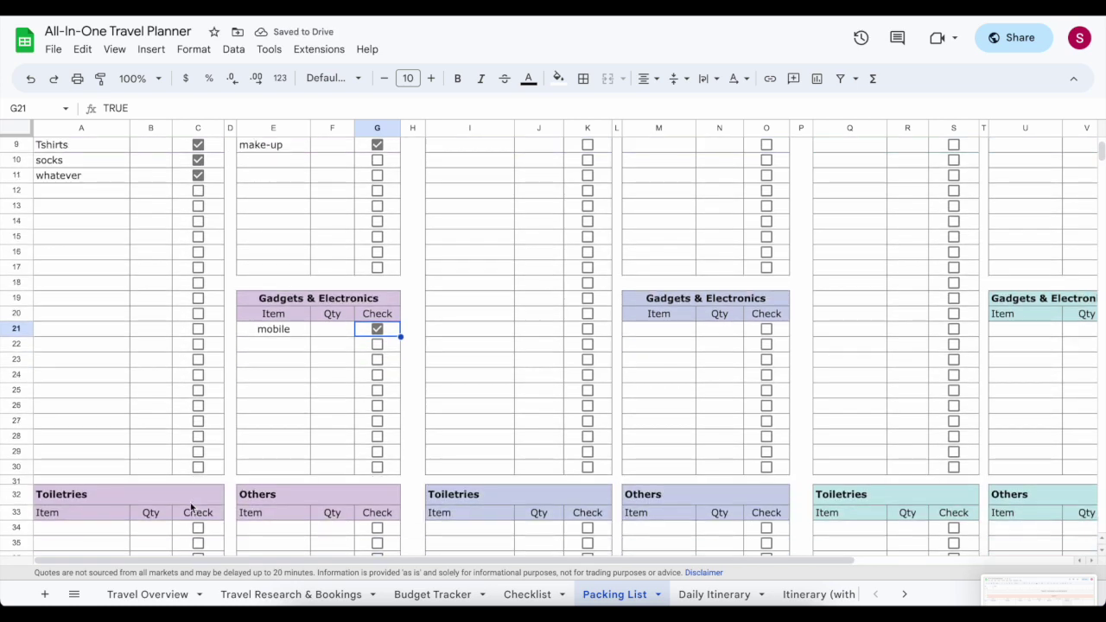
{"action": "scroll", "coordinate": [192, 508], "scroll_direction": "up", "scroll_amount": 3}
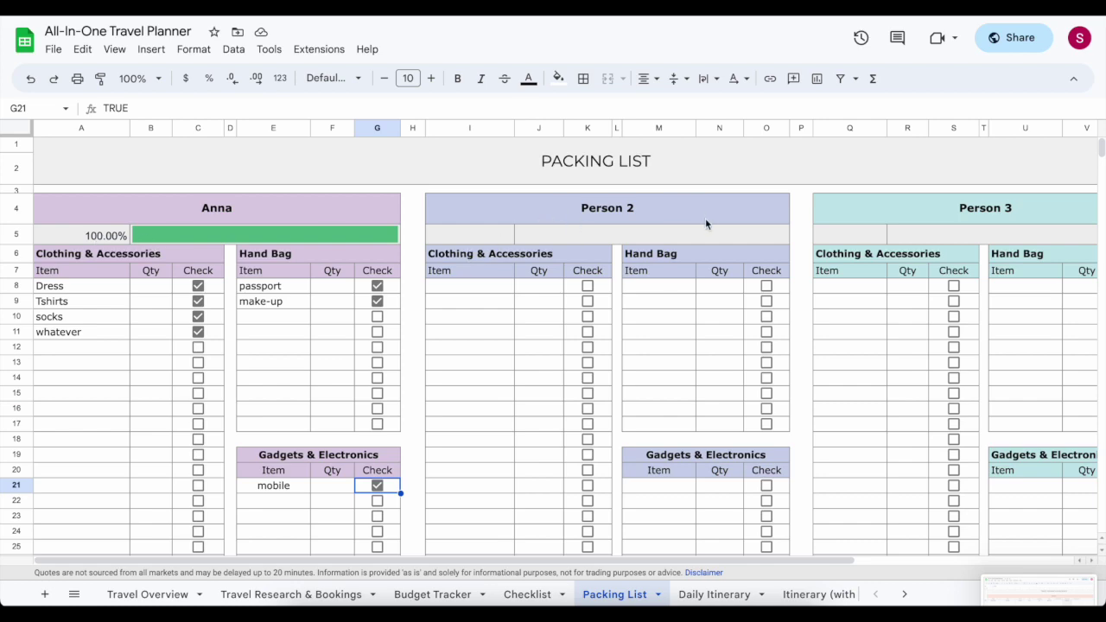
{"action": "scroll", "coordinate": [893, 264], "scroll_direction": "down", "scroll_amount": 10}
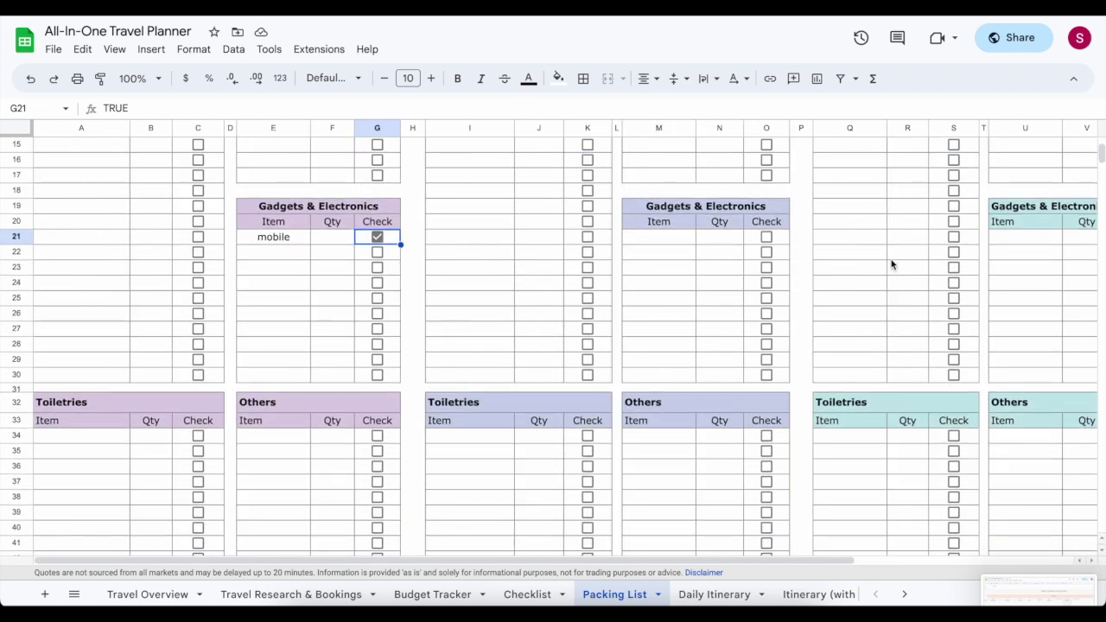
{"action": "scroll", "coordinate": [893, 265], "scroll_direction": "down", "scroll_amount": 1}
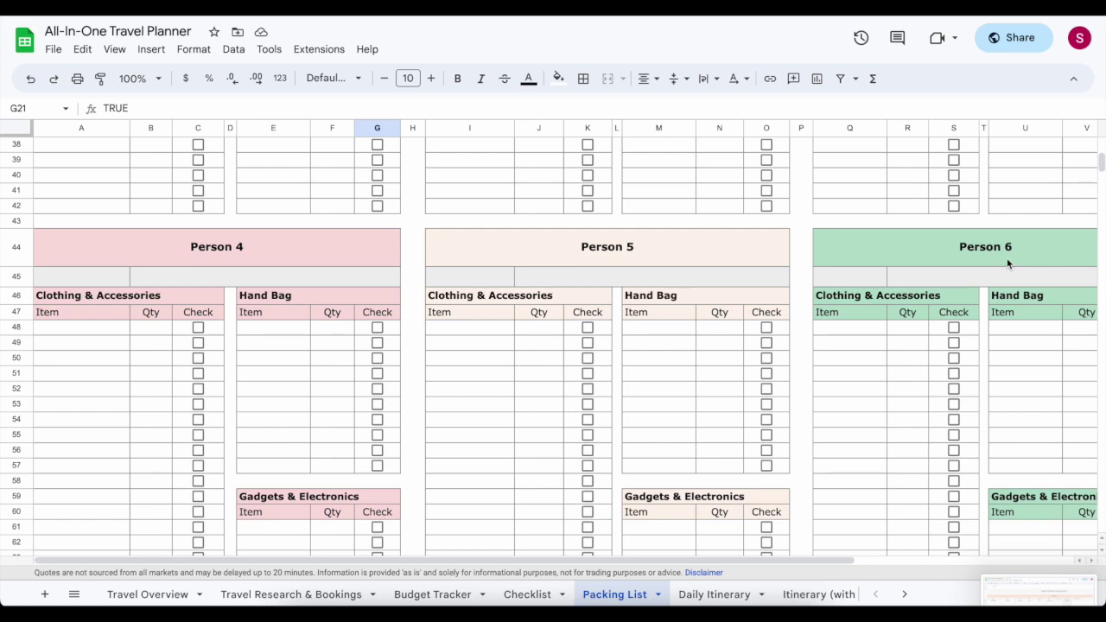
{"action": "scroll", "coordinate": [306, 290], "scroll_direction": "down", "scroll_amount": 3}
{"action": "scroll", "coordinate": [306, 292], "scroll_direction": "down", "scroll_amount": 2}
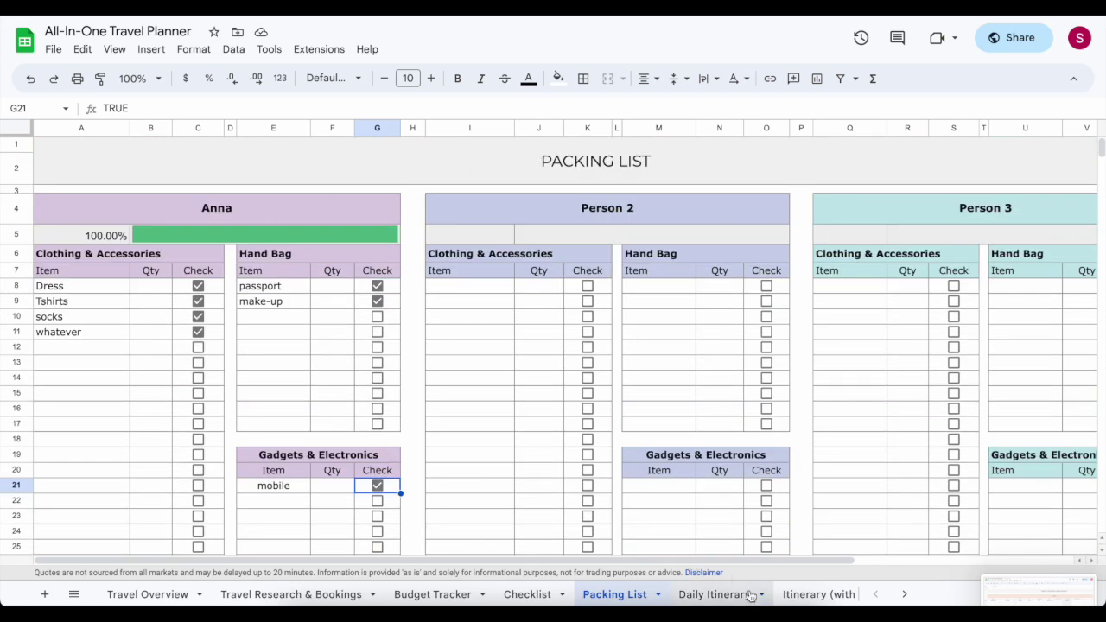
{"action": "left_click", "coordinate": [720, 602]}
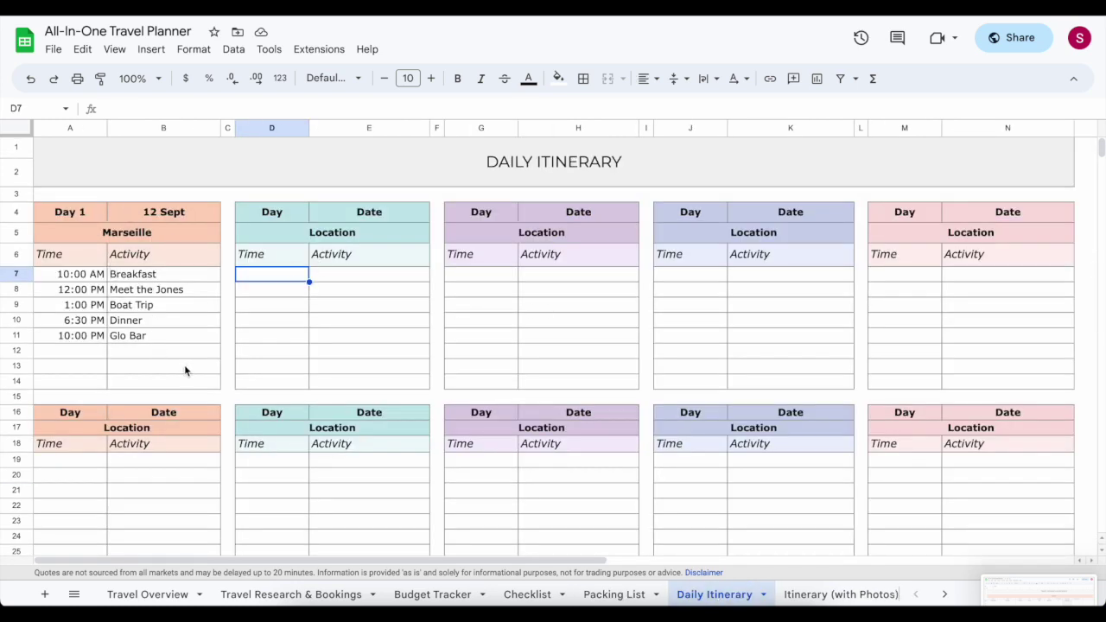
Head the second block of the daily itinerary with Day 2, date 13 Sept and location Paris.
{"action": "double_click", "coordinate": [294, 215]}
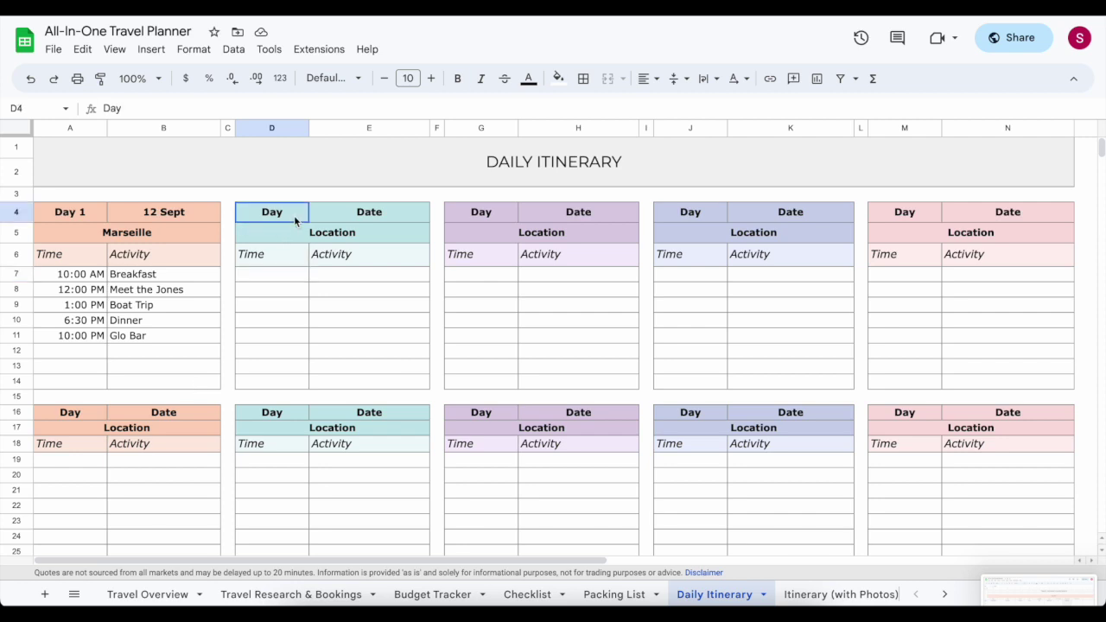
{"action": "type", "text": "2"}
{"action": "left_click", "coordinate": [350, 221]}
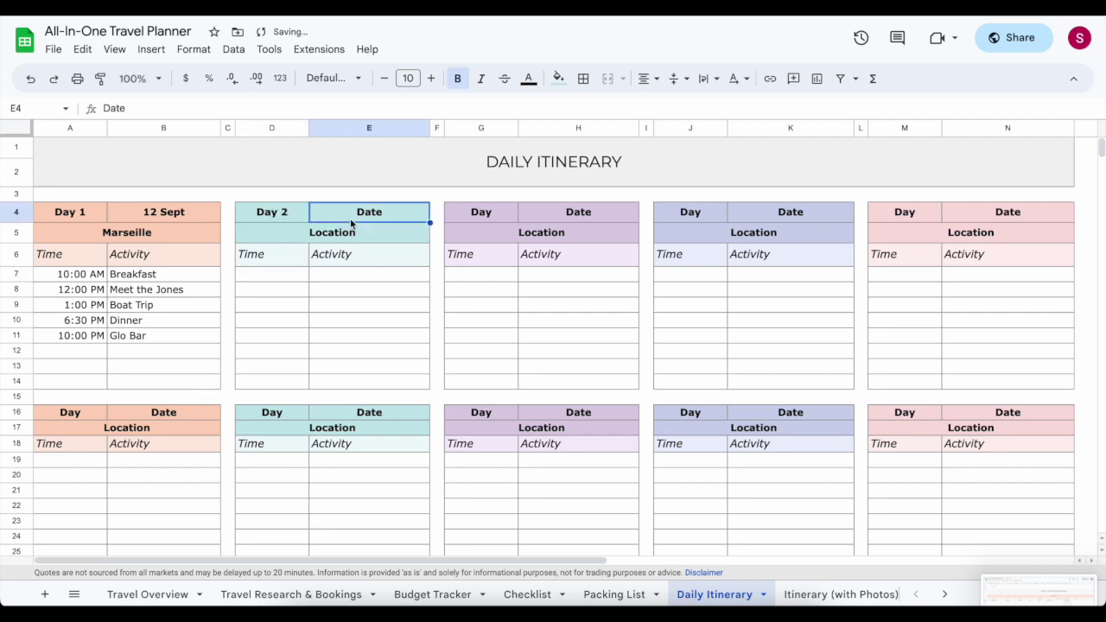
{"action": "type", "text": "13 Sept"}
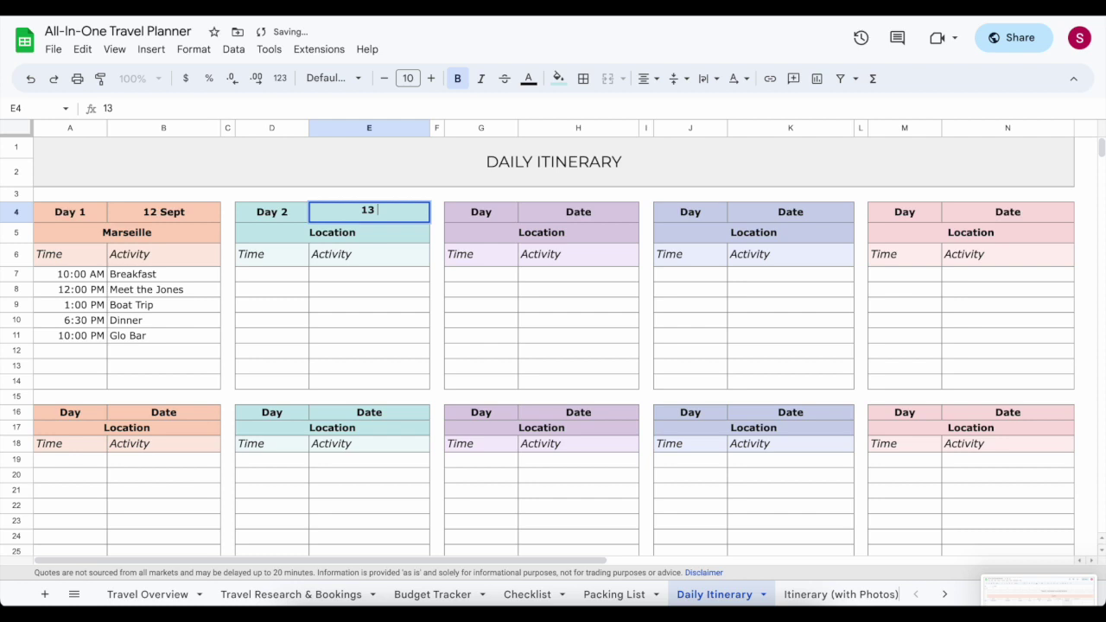
{"action": "left_click", "coordinate": [328, 235]}
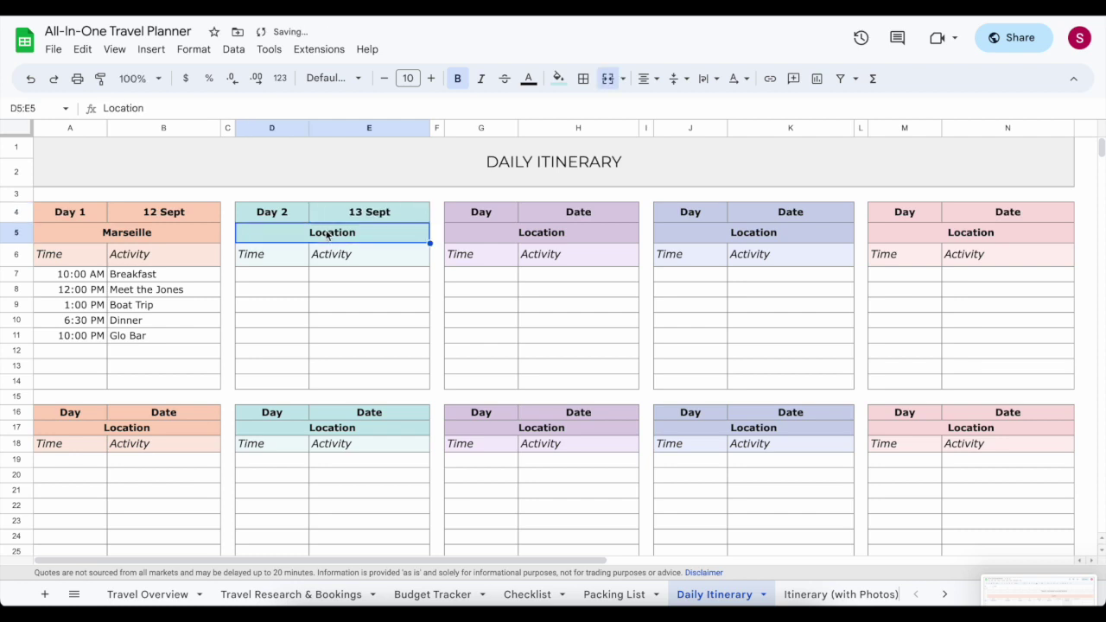
{"action": "type", "text": "Paris"}
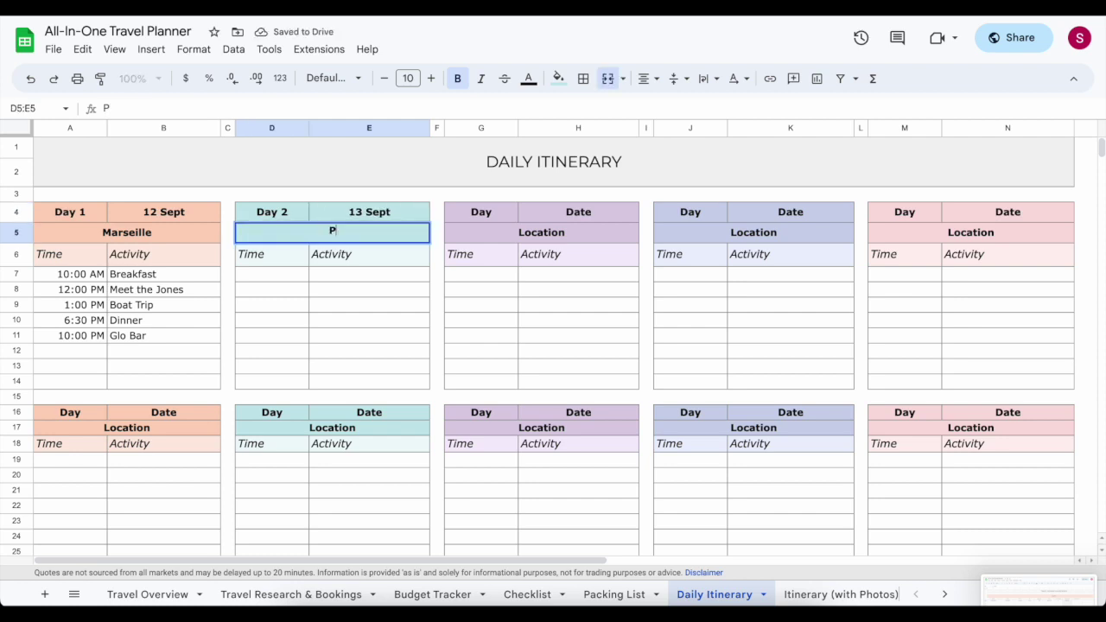
{"action": "left_click", "coordinate": [263, 262]}
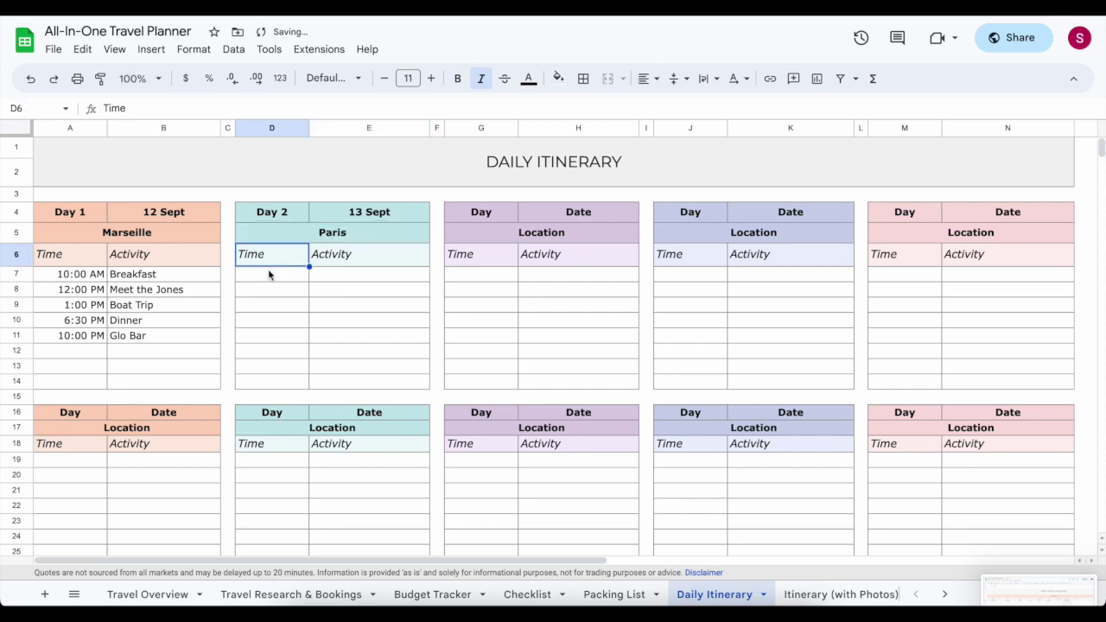
{"action": "left_click", "coordinate": [269, 273]}
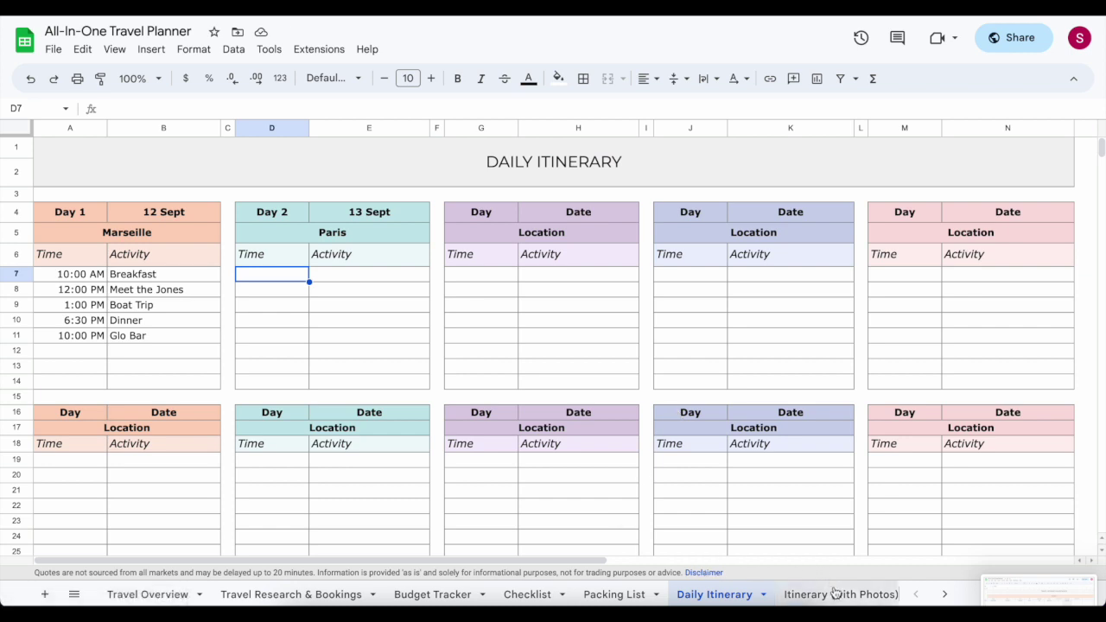
Open the Itinerary (with Photos) sheet and look through its activity blocks and photo areas.
{"action": "left_click", "coordinate": [835, 593]}
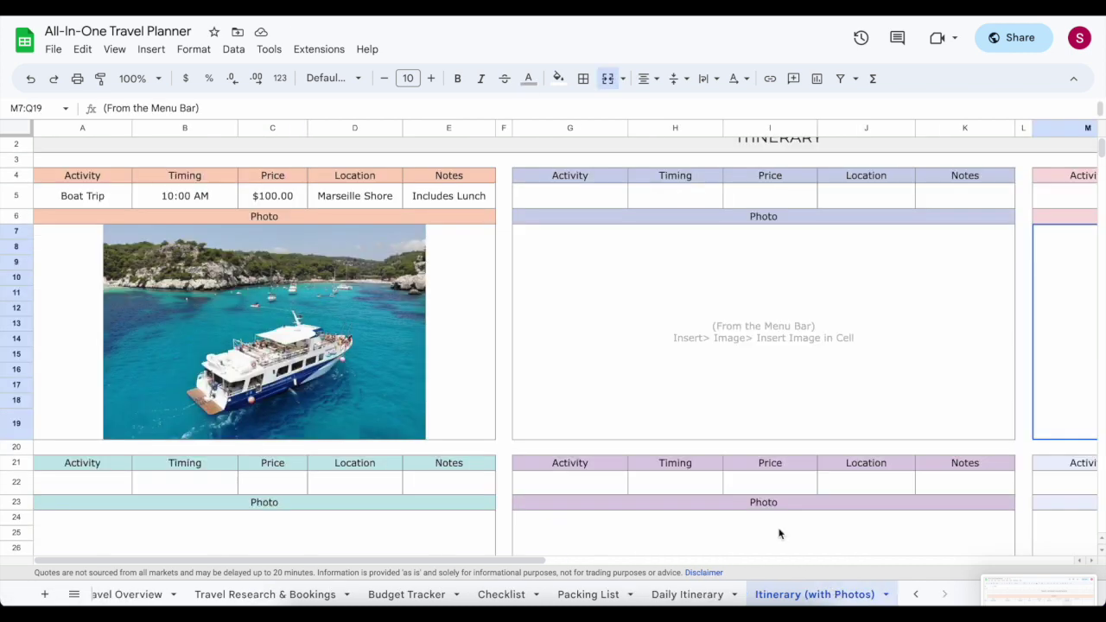
{"action": "scroll", "coordinate": [460, 236], "scroll_direction": "up", "scroll_amount": 1}
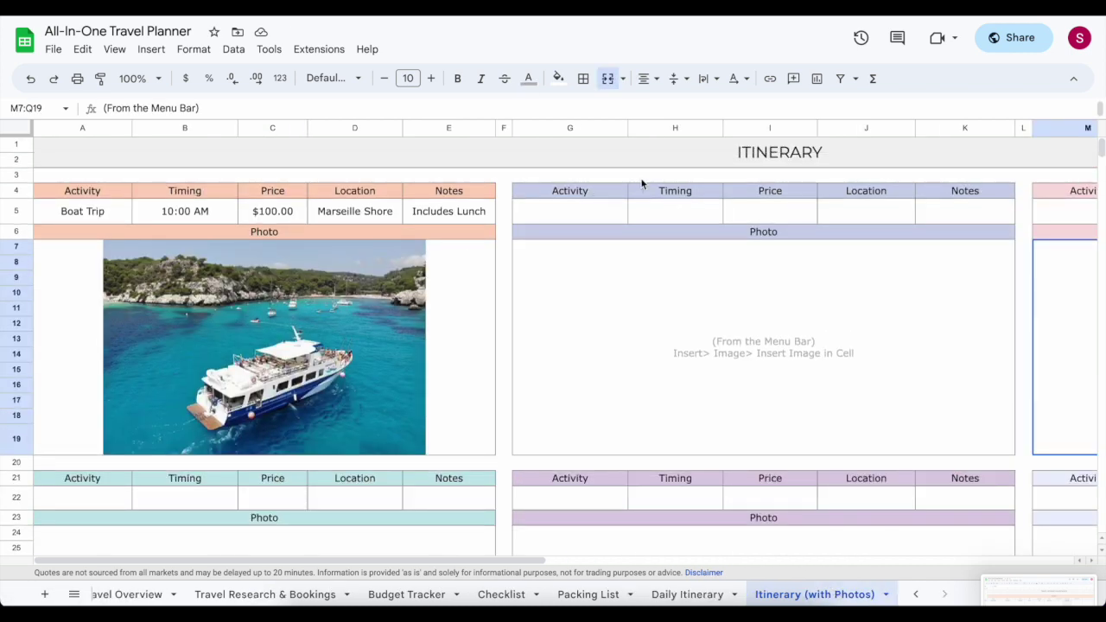
{"action": "scroll", "coordinate": [579, 299], "scroll_direction": "right", "scroll_amount": 5}
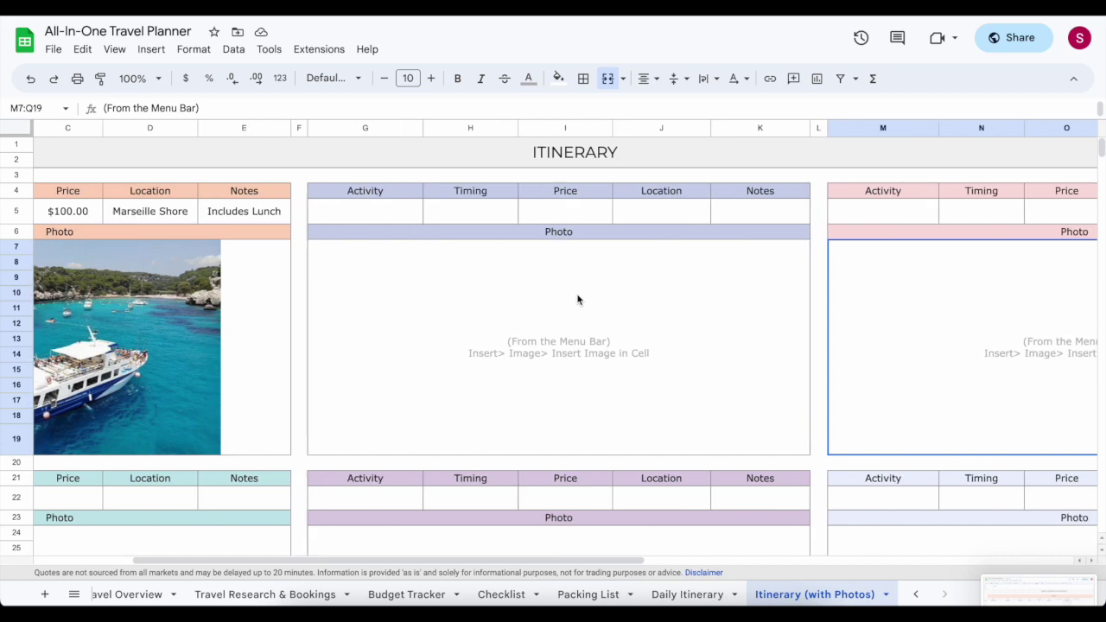
{"action": "scroll", "coordinate": [579, 299], "scroll_direction": "down", "scroll_amount": 4}
{"action": "scroll", "coordinate": [579, 299], "scroll_direction": "left", "scroll_amount": 2}
{"action": "scroll", "coordinate": [580, 299], "scroll_direction": "down", "scroll_amount": 4}
{"action": "scroll", "coordinate": [580, 299], "scroll_direction": "left", "scroll_amount": 3}
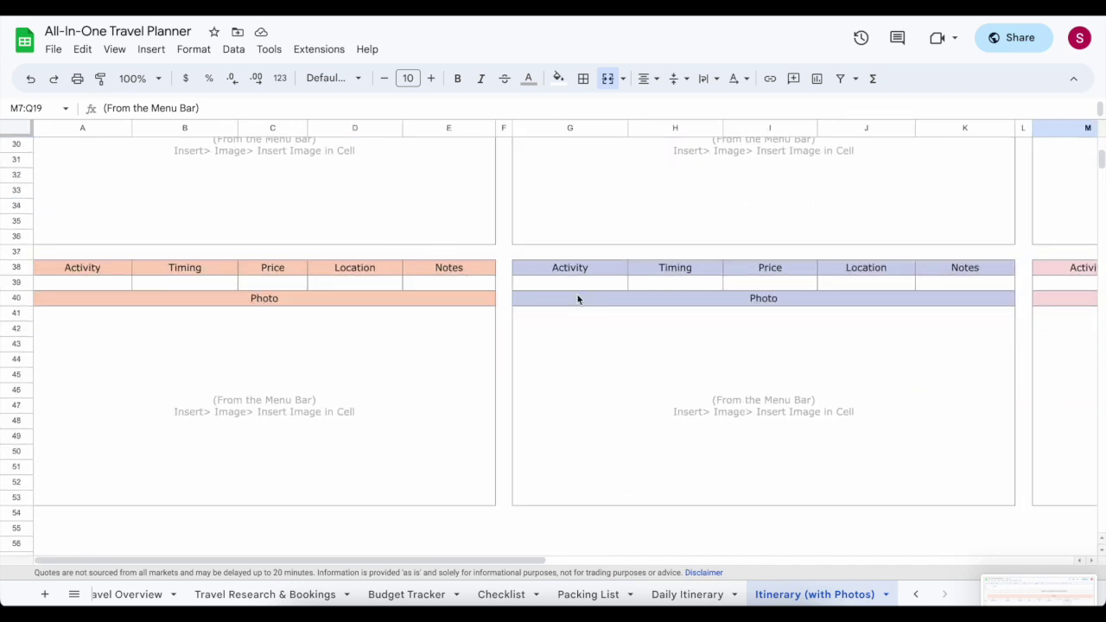
{"action": "scroll", "coordinate": [580, 301], "scroll_direction": "up", "scroll_amount": 6}
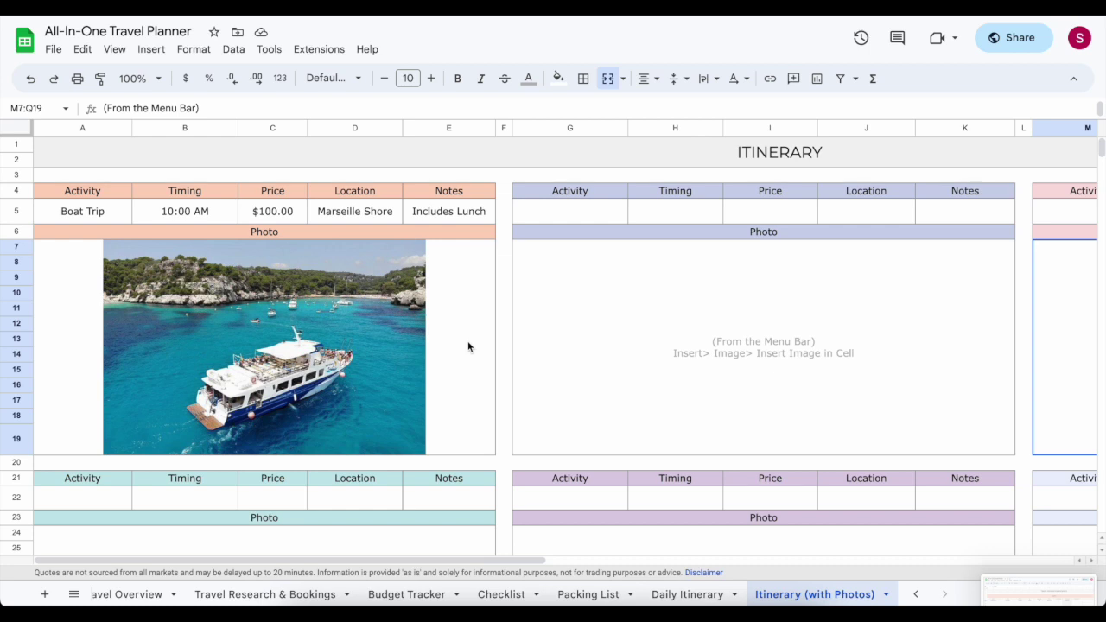
{"action": "left_click", "coordinate": [593, 355]}
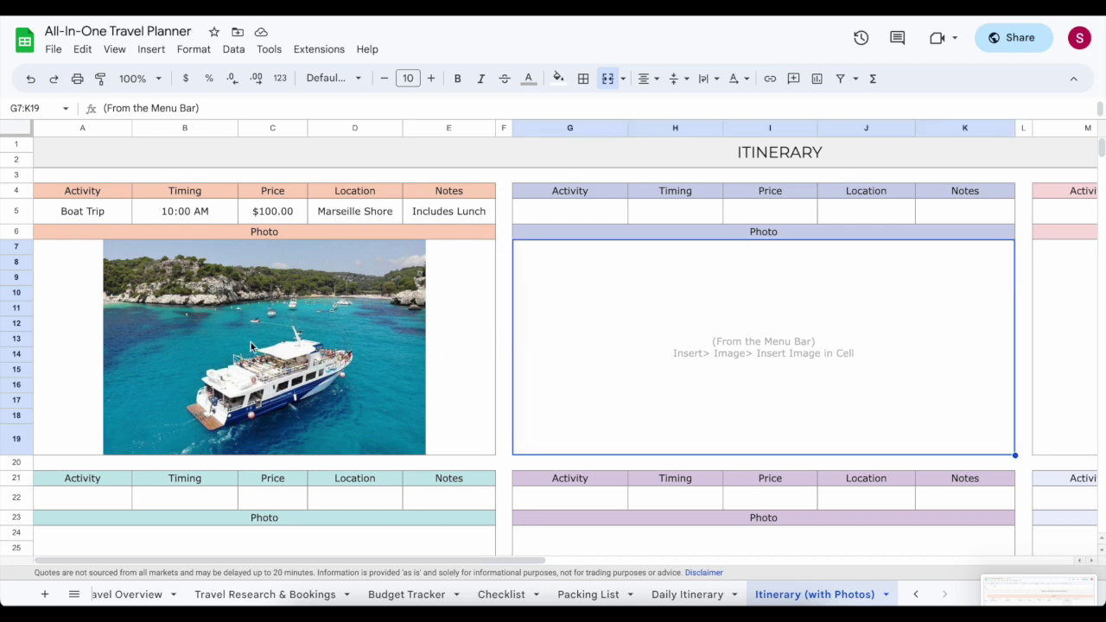
{"action": "scroll", "coordinate": [734, 226], "scroll_direction": "down", "scroll_amount": 5}
{"action": "scroll", "coordinate": [734, 226], "scroll_direction": "up", "scroll_amount": 5}
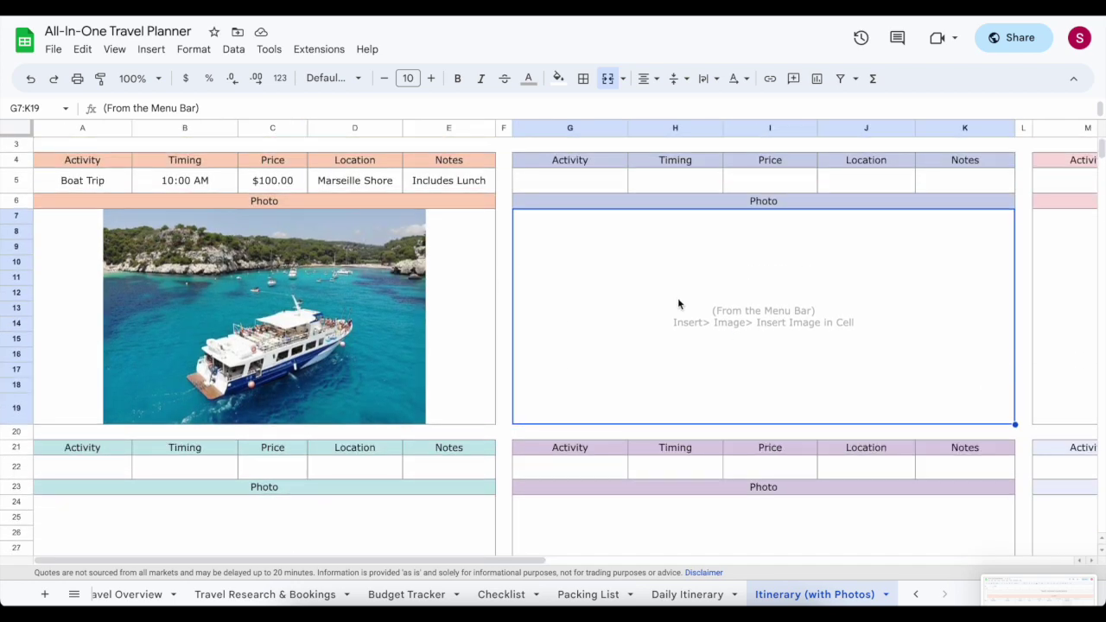
Enter Lunch as the activity and 4 pm as its timing in the block beside Boat Trip.
{"action": "scroll", "coordinate": [677, 302], "scroll_direction": "up", "scroll_amount": 1}
{"action": "left_click", "coordinate": [578, 217]}
{"action": "type", "text": "Lunch"}
{"action": "left_click", "coordinate": [698, 217]}
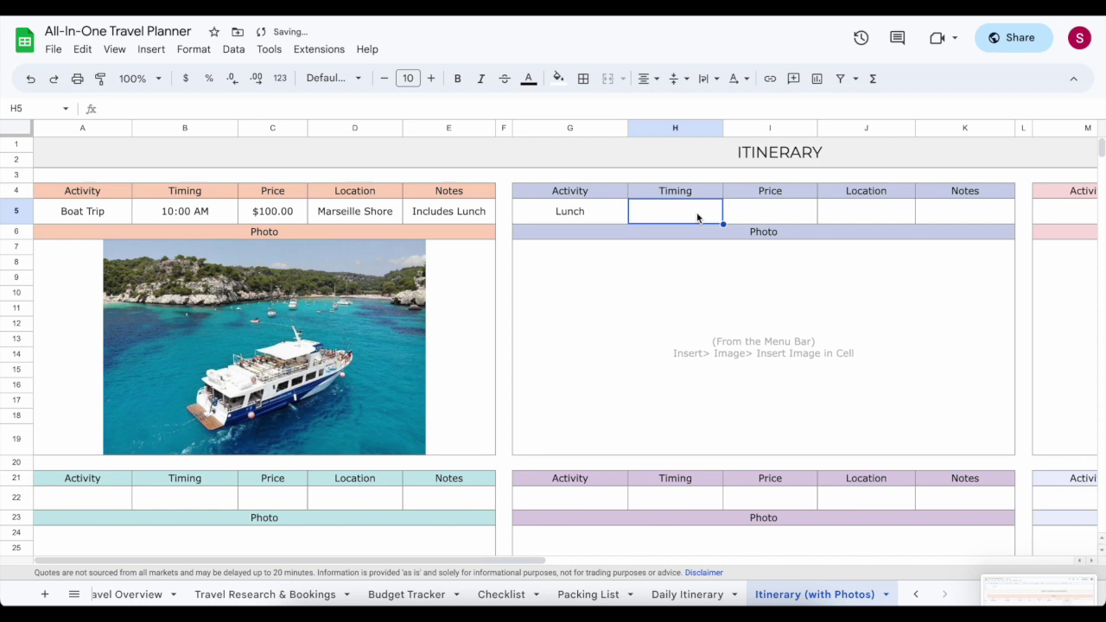
{"action": "type", "text": "4 pm"}
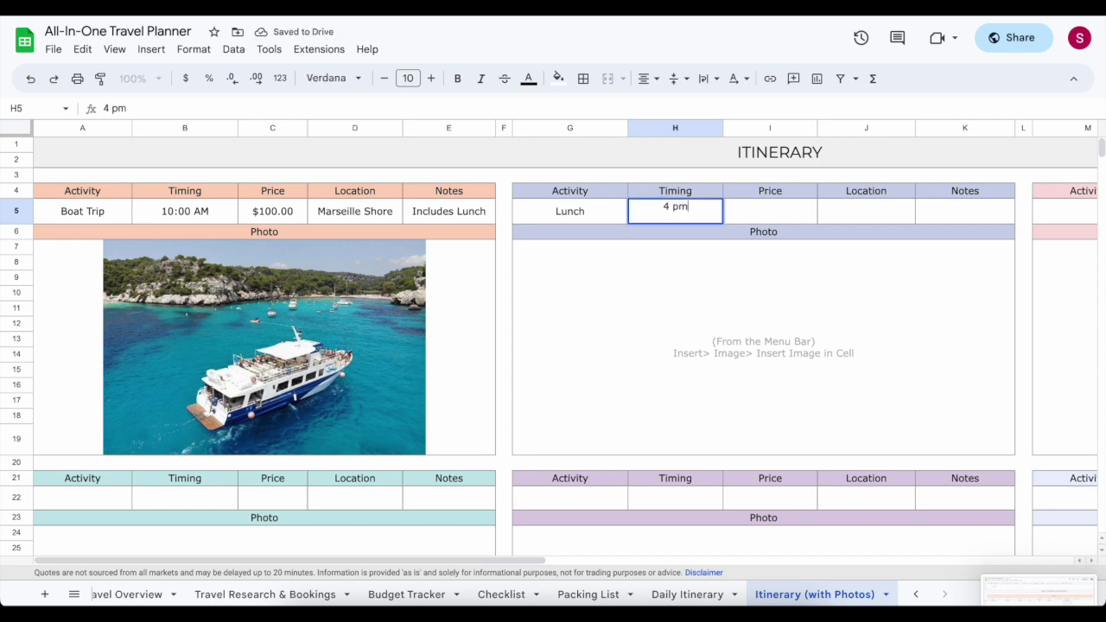
{"action": "key", "text": "Return"}
Set the Lunch activity's price to 300 and its location to Shore.
{"action": "left_click", "coordinate": [770, 205]}
{"action": "type", "text": "300"}
{"action": "left_click", "coordinate": [868, 206]}
{"action": "type", "text": "SHore"}
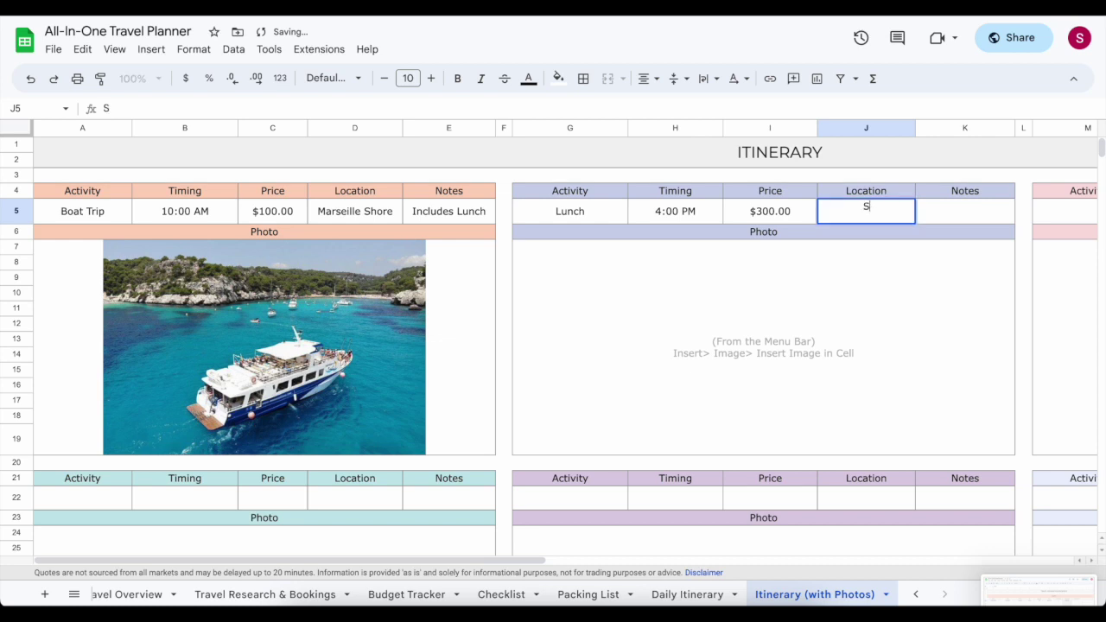
{"action": "key", "text": "BackSpace"}
{"action": "key", "text": "BackSpace"}
{"action": "key", "text": "BackSpace"}
{"action": "key", "text": "BackSpace"}
{"action": "type", "text": "hore"}
Insert download.jpeg from the Downloads folder as an in-cell image in the Lunch activity's photo area.
{"action": "left_click", "coordinate": [918, 300]}
{"action": "right_click", "coordinate": [800, 339]}
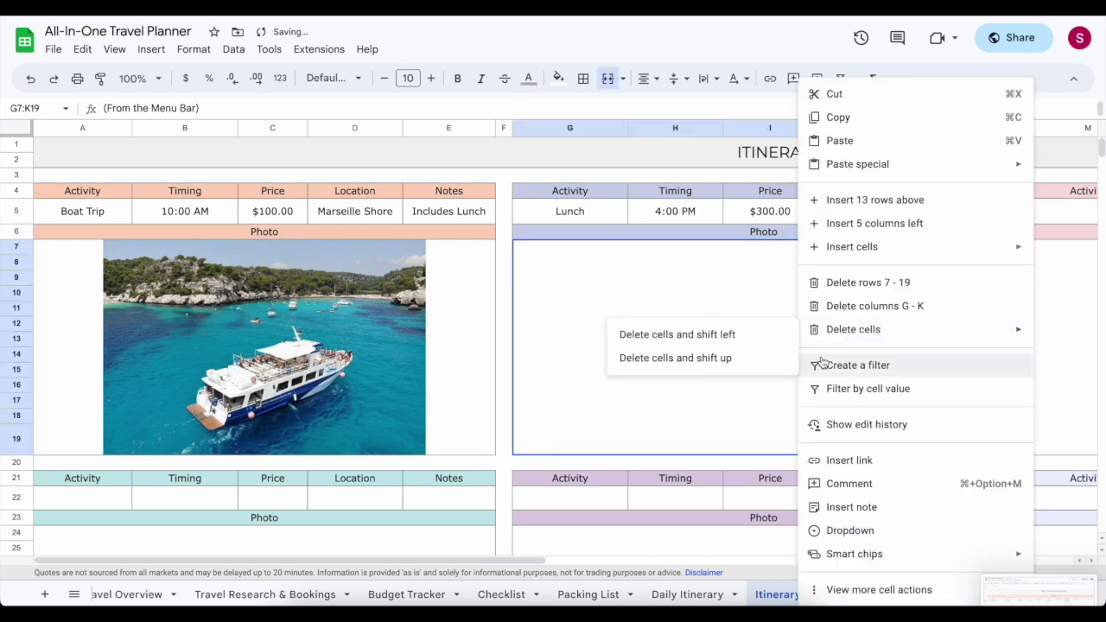
{"action": "left_click", "coordinate": [758, 330]}
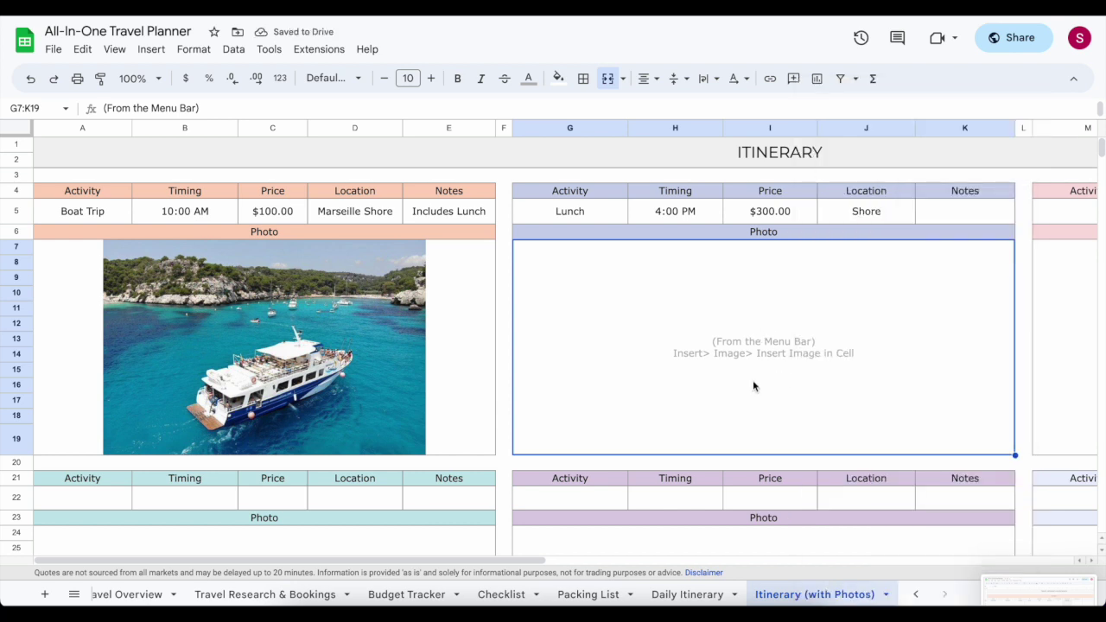
{"action": "left_click", "coordinate": [156, 50]}
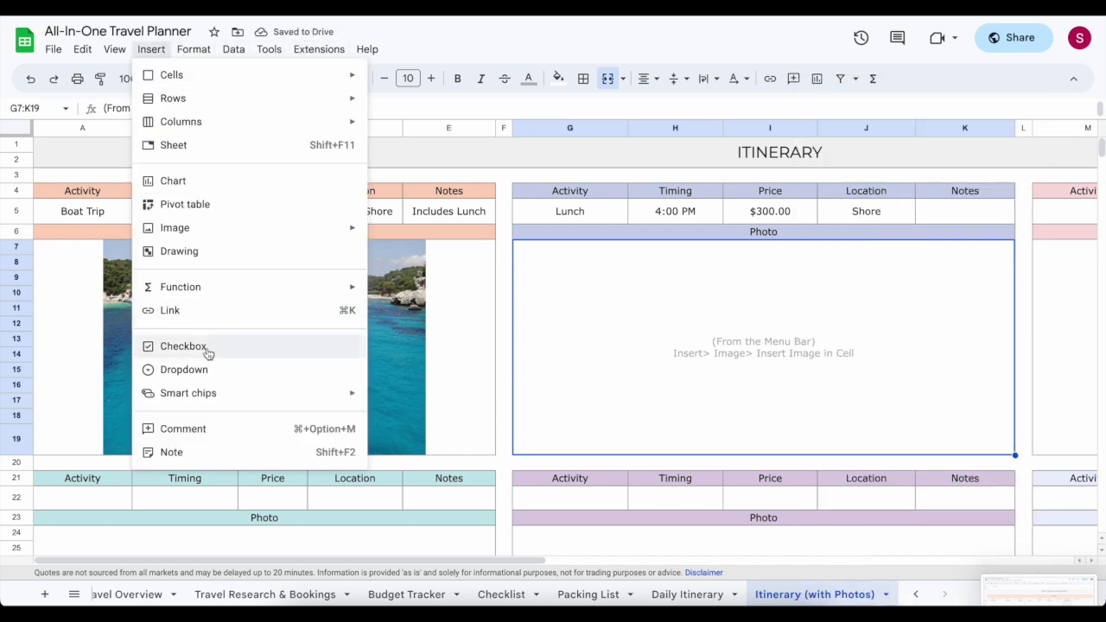
{"action": "mouse_move", "coordinate": [247, 228]}
{"action": "left_click", "coordinate": [405, 235]}
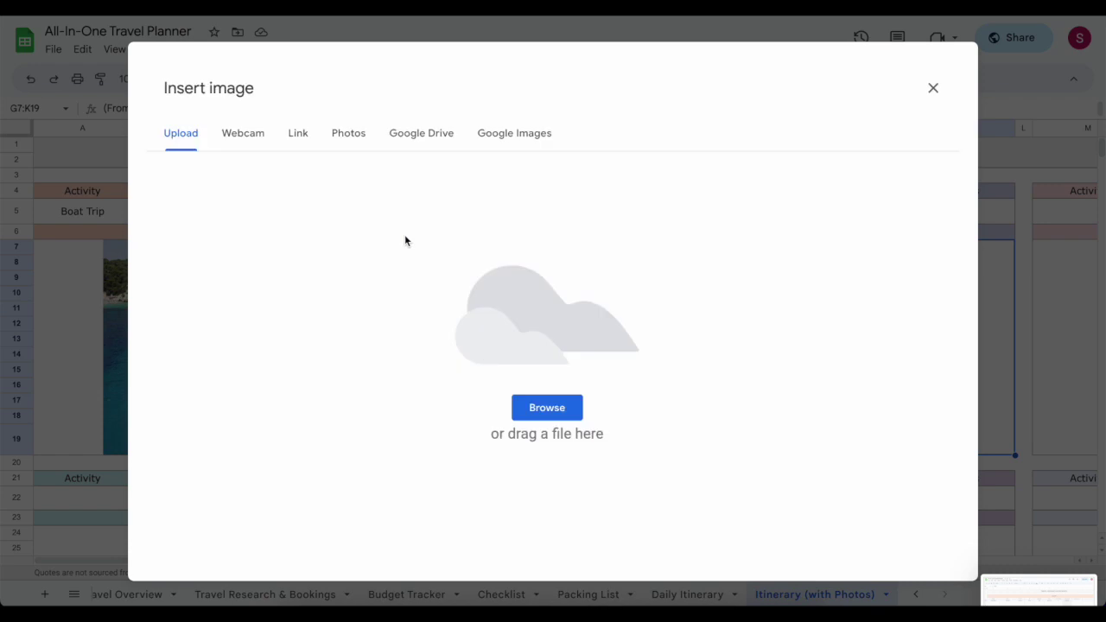
{"action": "left_click", "coordinate": [527, 411]}
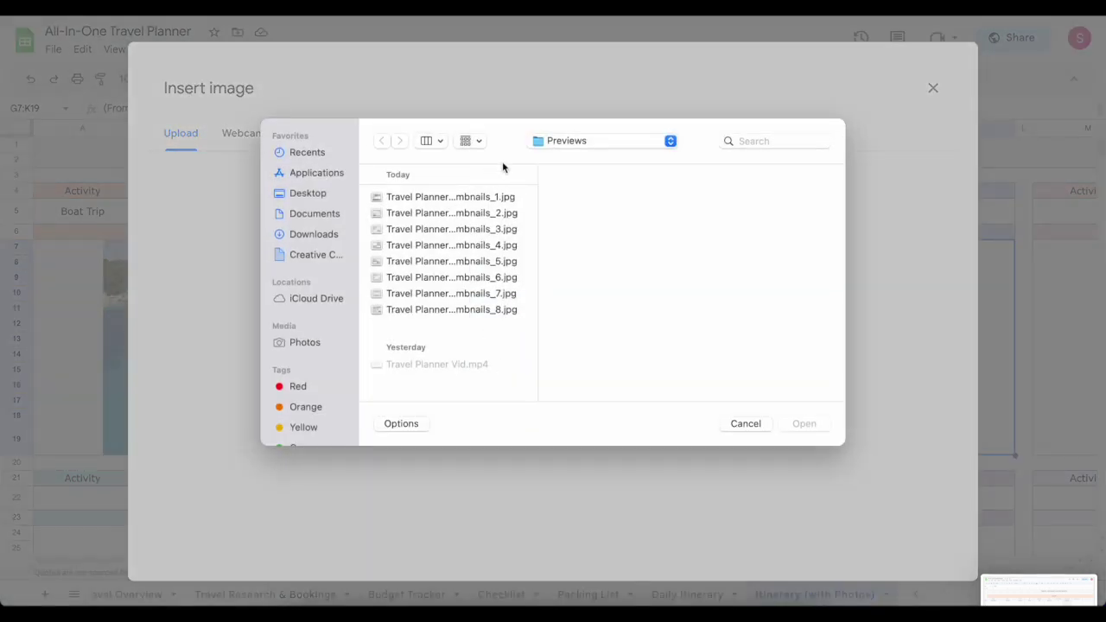
{"action": "left_click", "coordinate": [338, 215]}
{"action": "left_click", "coordinate": [337, 233]}
{"action": "left_click", "coordinate": [423, 203]}
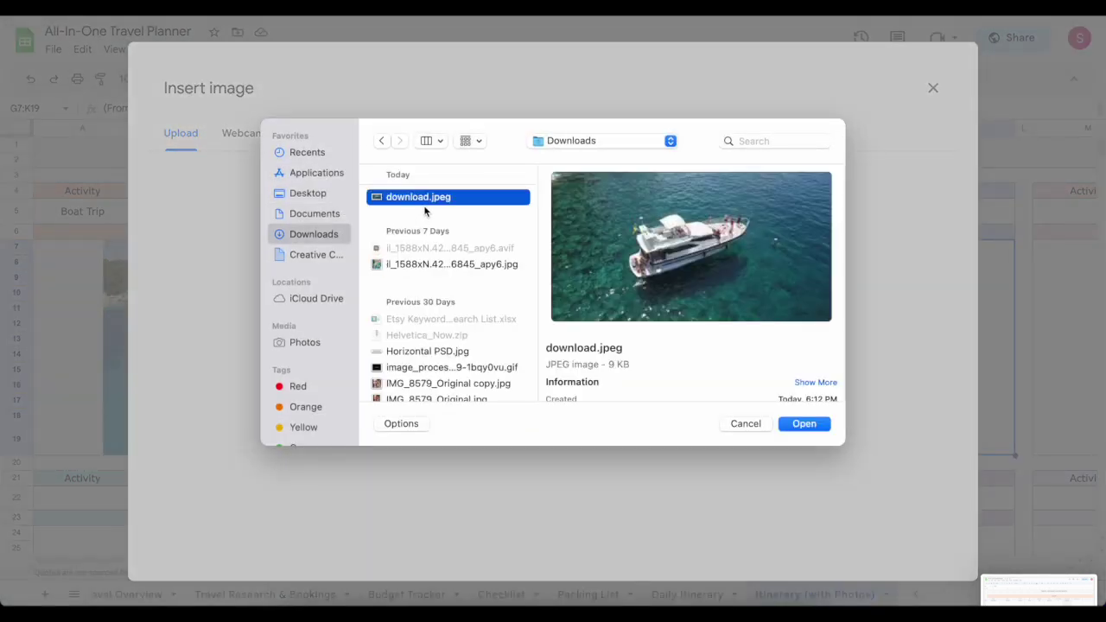
{"action": "left_click", "coordinate": [804, 424]}
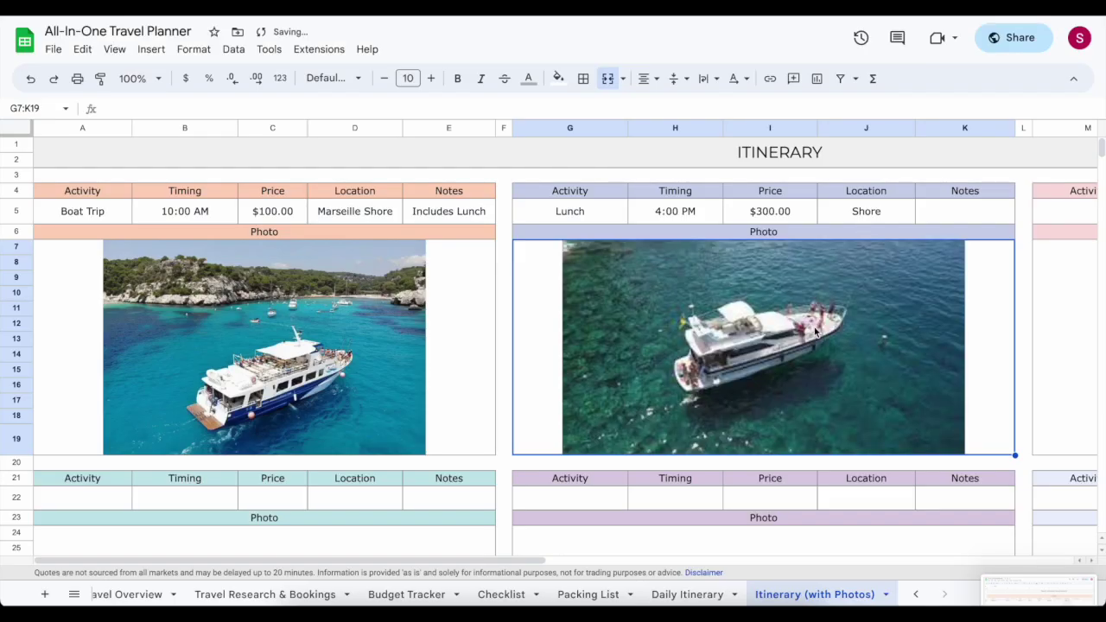
Look over the photo itinerary, and compare the Travel Overview figures with the Budget Tracker entries.
{"action": "scroll", "coordinate": [815, 332], "scroll_direction": "right", "scroll_amount": 3}
{"action": "scroll", "coordinate": [816, 332], "scroll_direction": "down", "scroll_amount": 1}
{"action": "scroll", "coordinate": [815, 332], "scroll_direction": "left", "scroll_amount": 3}
{"action": "scroll", "coordinate": [815, 332], "scroll_direction": "up", "scroll_amount": 1}
{"action": "left_click", "coordinate": [131, 596]}
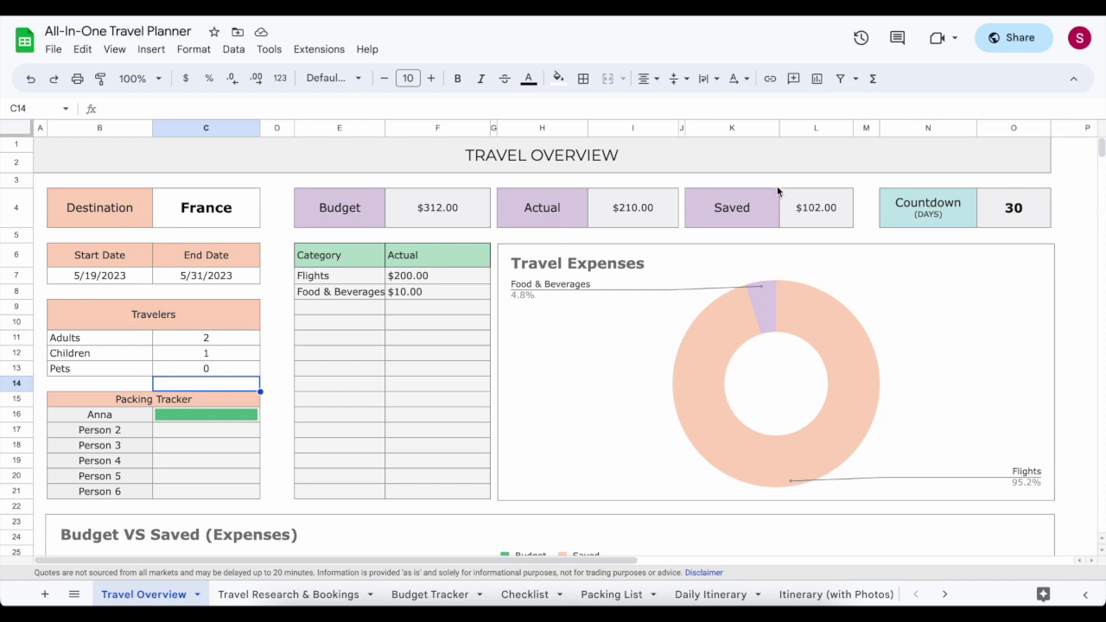
{"action": "left_click", "coordinate": [427, 593]}
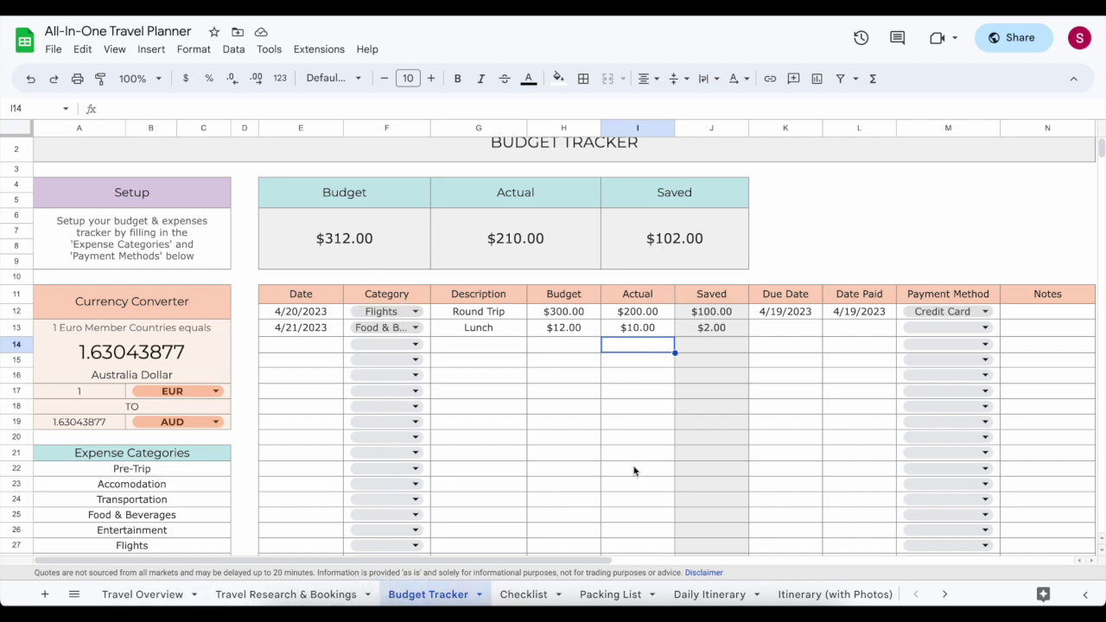
{"action": "left_click", "coordinate": [166, 596]}
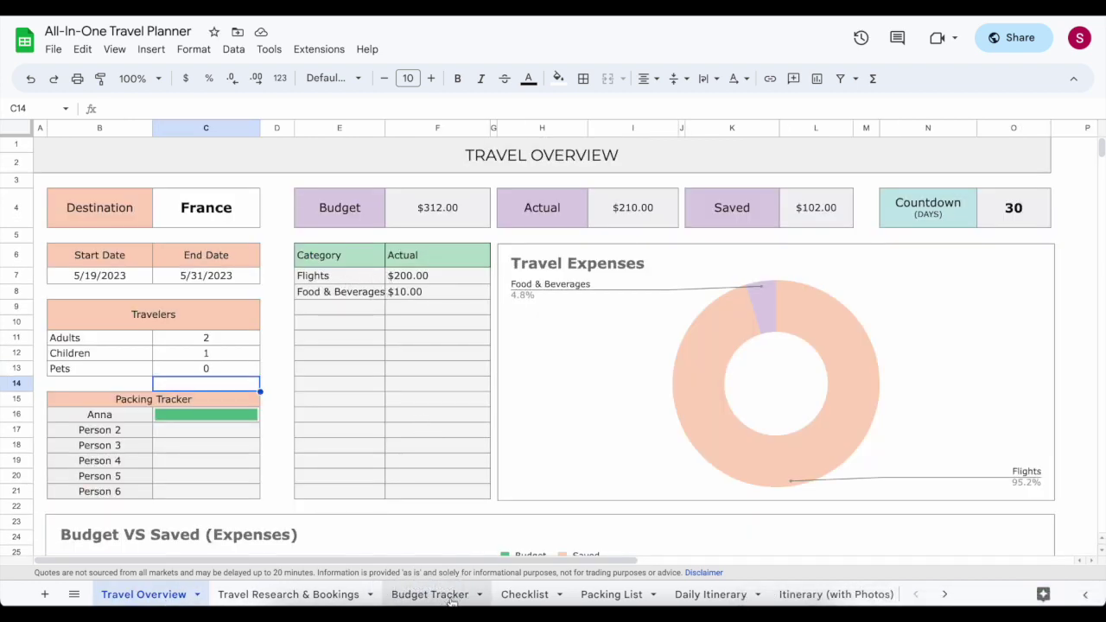
Add an Accomodation expense to the Budget Tracker with a budget of 200 and an actual cost of 100.
{"action": "left_click", "coordinate": [446, 602]}
{"action": "left_click", "coordinate": [413, 345]}
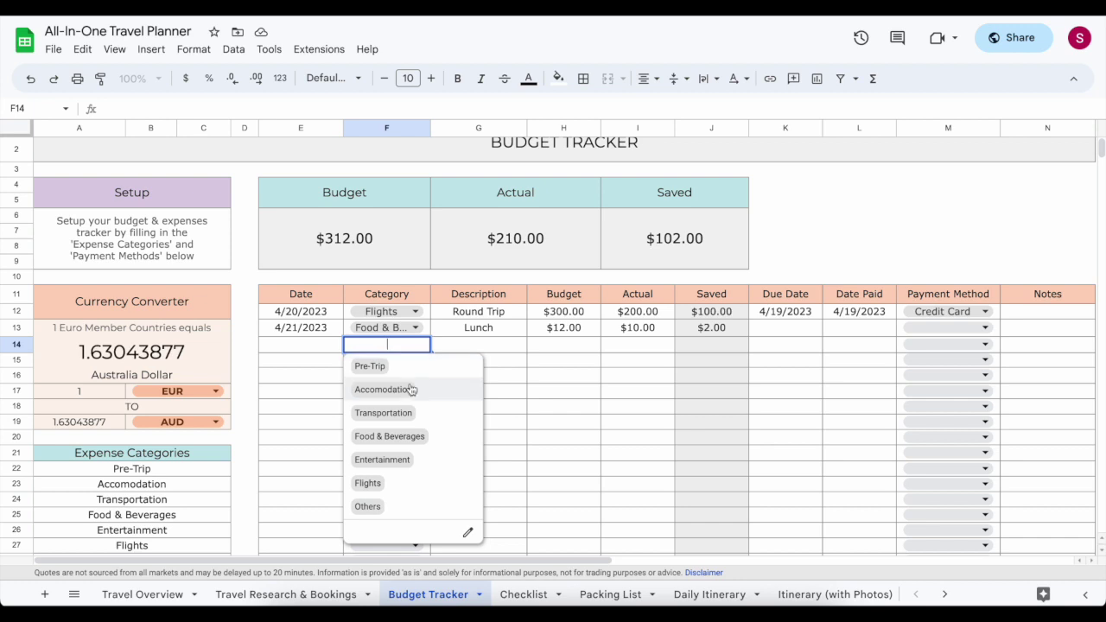
{"action": "left_click", "coordinate": [383, 390]}
{"action": "left_click", "coordinate": [551, 349]}
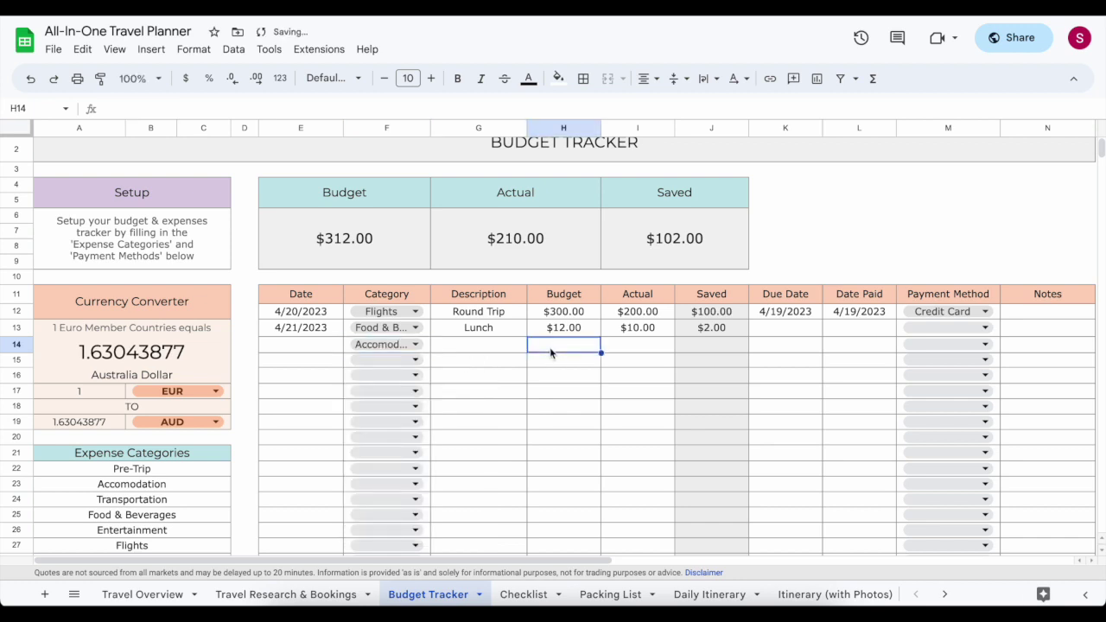
{"action": "type", "text": "200"}
{"action": "left_click", "coordinate": [621, 344]}
{"action": "type", "text": "100"}
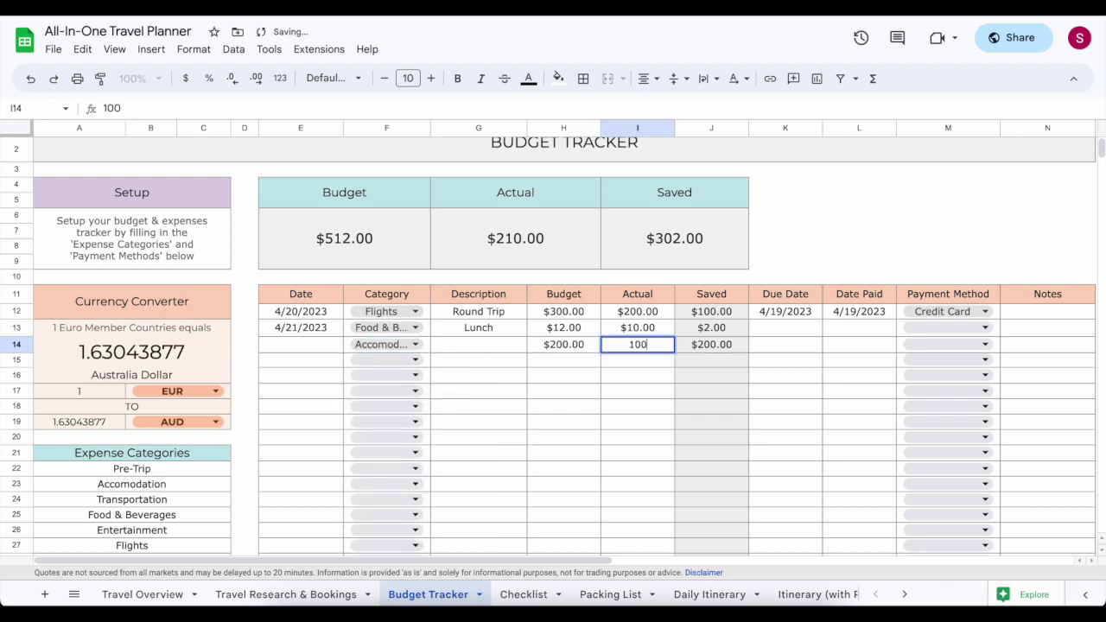
Review the Travel Overview's expense totals, Travel Expenses chart, Budget VS Saved chart and Packing Tracker.
{"action": "left_click", "coordinate": [156, 593]}
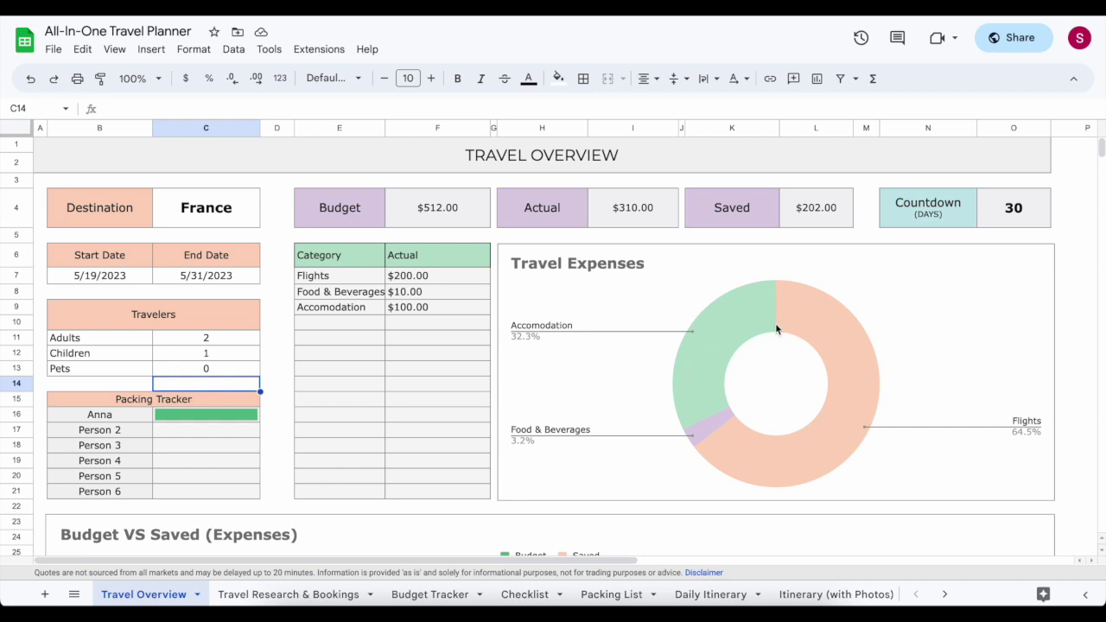
{"action": "scroll", "coordinate": [776, 328], "scroll_direction": "down", "scroll_amount": 5}
{"action": "scroll", "coordinate": [776, 328], "scroll_direction": "down", "scroll_amount": 2}
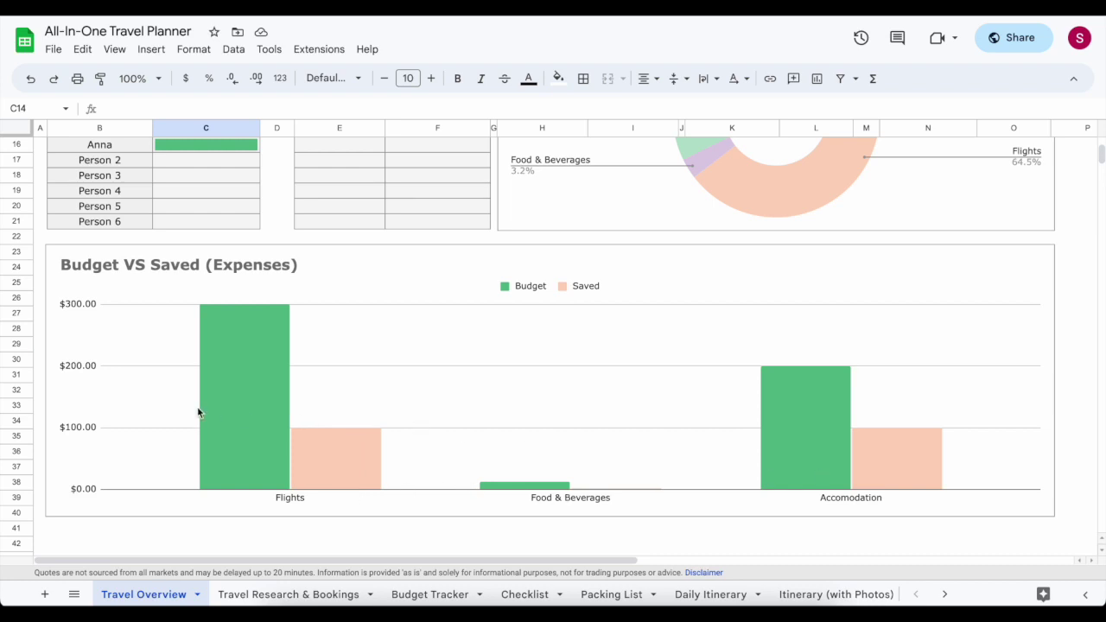
{"action": "scroll", "coordinate": [198, 412], "scroll_direction": "up", "scroll_amount": 2}
{"action": "scroll", "coordinate": [198, 412], "scroll_direction": "up", "scroll_amount": 2}
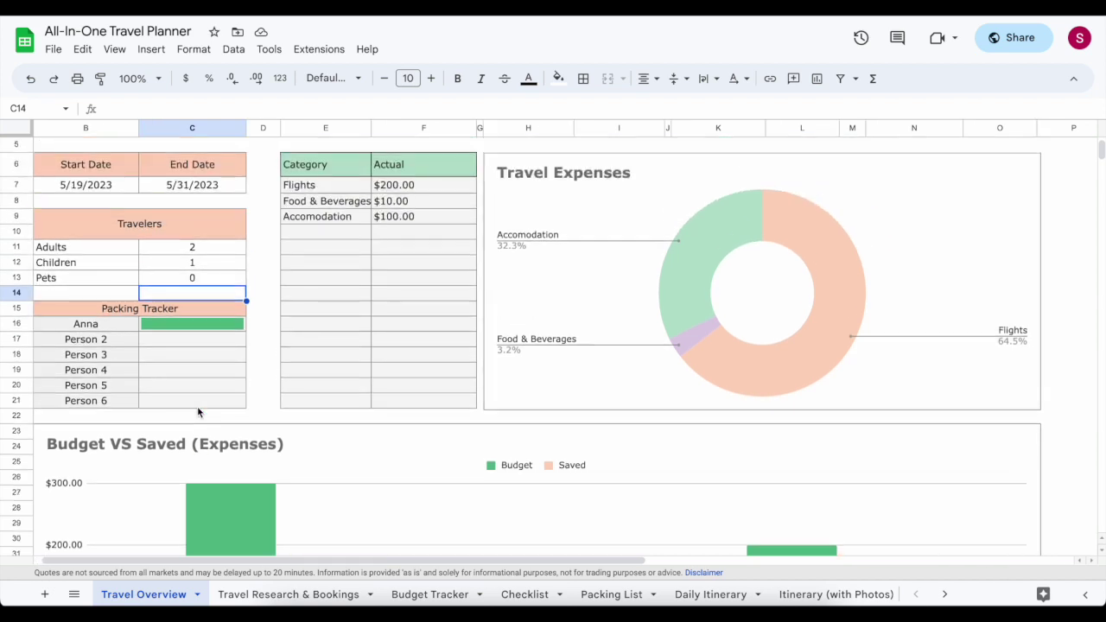
{"action": "scroll", "coordinate": [117, 320], "scroll_direction": "up", "scroll_amount": 2}
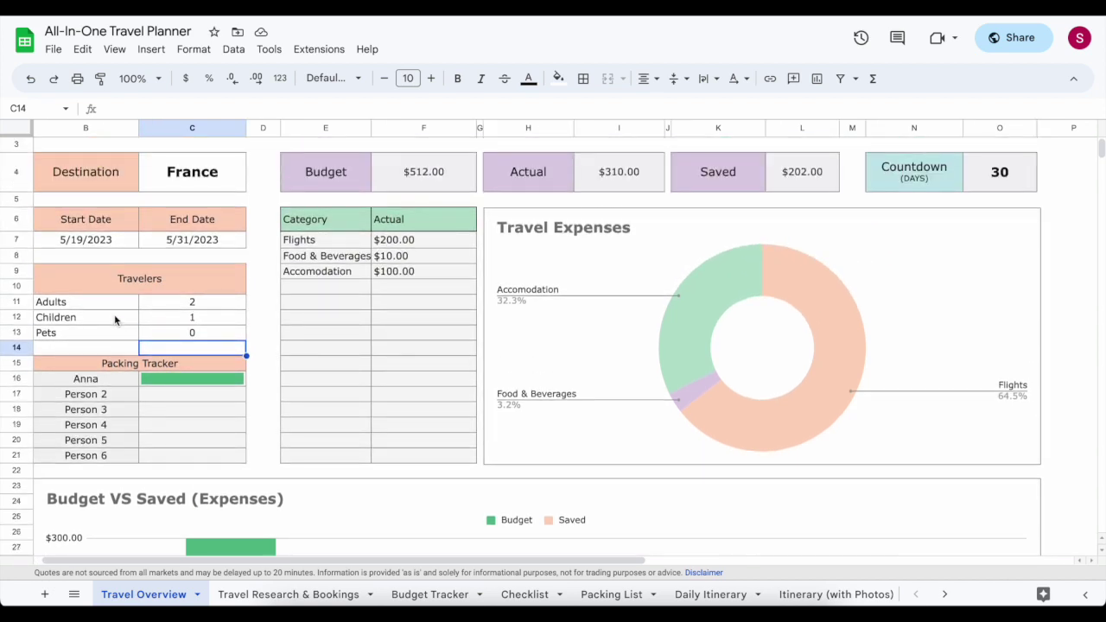
{"action": "left_click", "coordinate": [124, 364]}
{"action": "scroll", "coordinate": [124, 366], "scroll_direction": "up", "scroll_amount": 1}
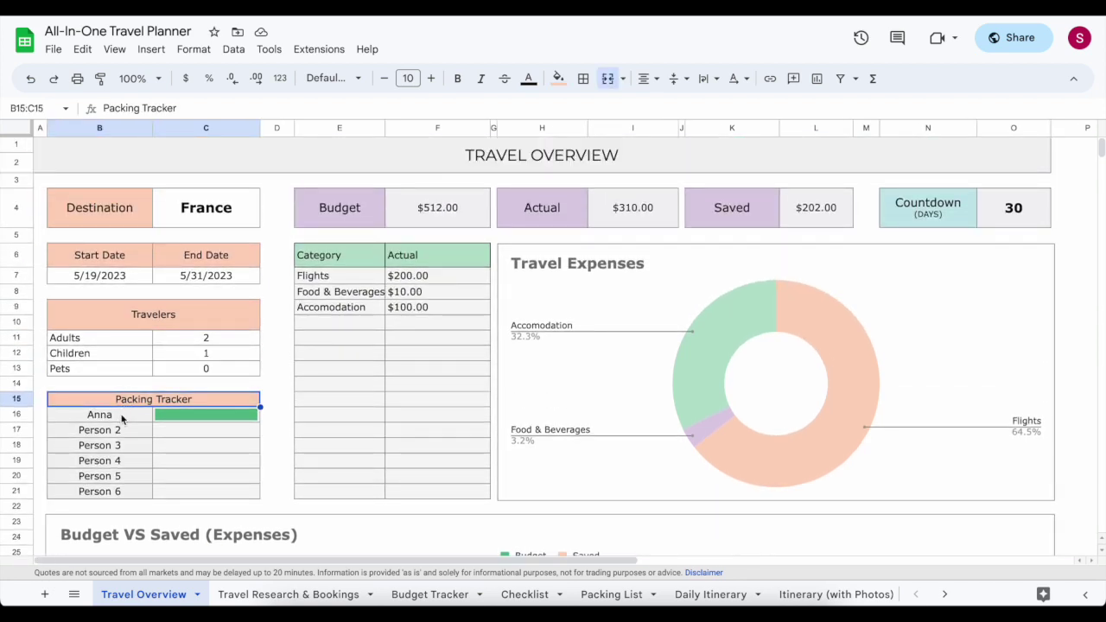